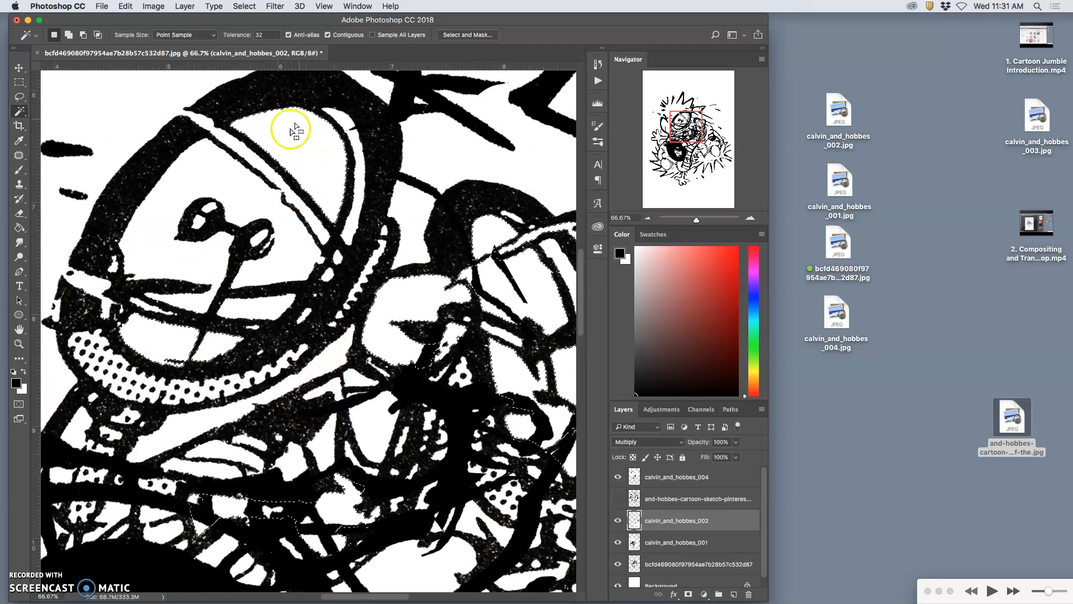
Step: Examine the overlapping line work around the dome, hand and black ring, up close and across the whole composite
scroll(430, 386, down, 5)
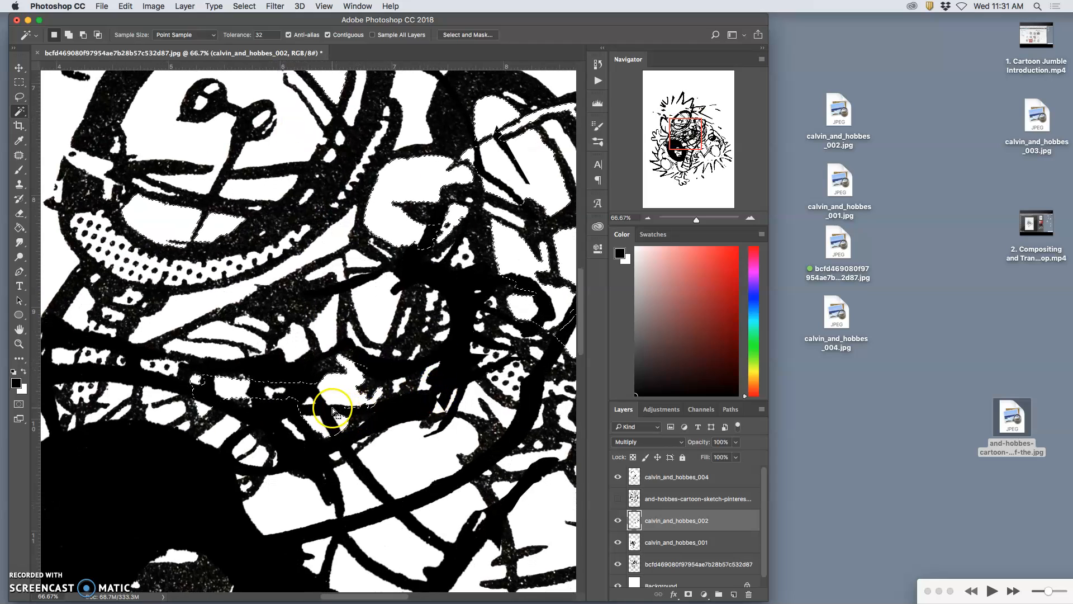
scroll(313, 401, left, 5)
scroll(335, 396, left, 5)
scroll(366, 398, right, 2)
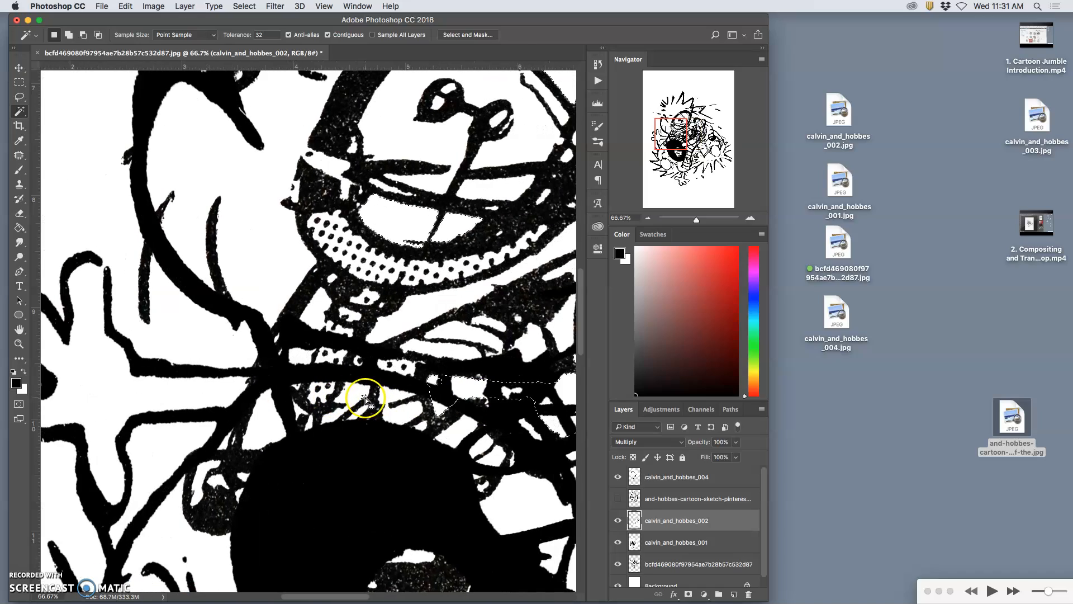
key(super+minus)
key(super+minus)
key(super+minus)
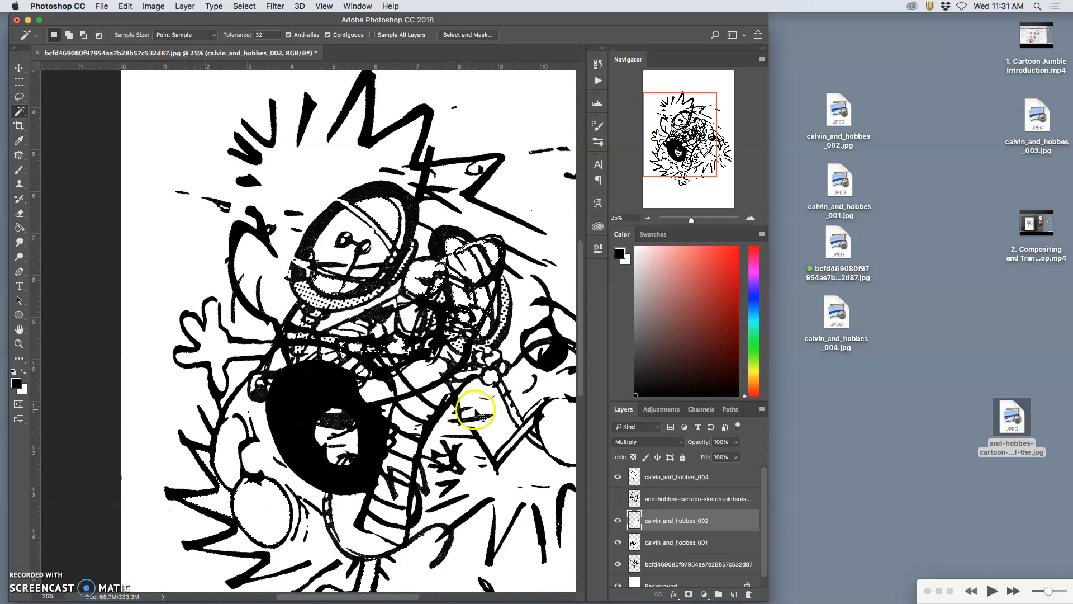
scroll(475, 416, right, 1)
Step: Review the cartoon layers individually, hiding and reshowing calvin_and_hobbes_001 to identify its artwork
click(618, 543)
click(617, 542)
click(657, 545)
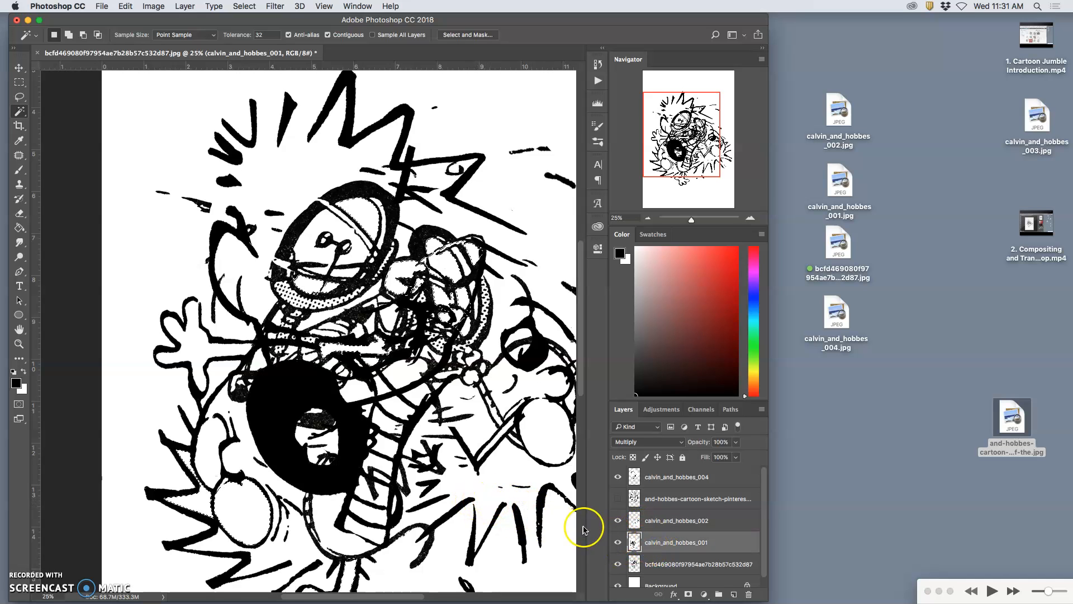
scroll(492, 513, down, 3)
scroll(488, 517, right, 5)
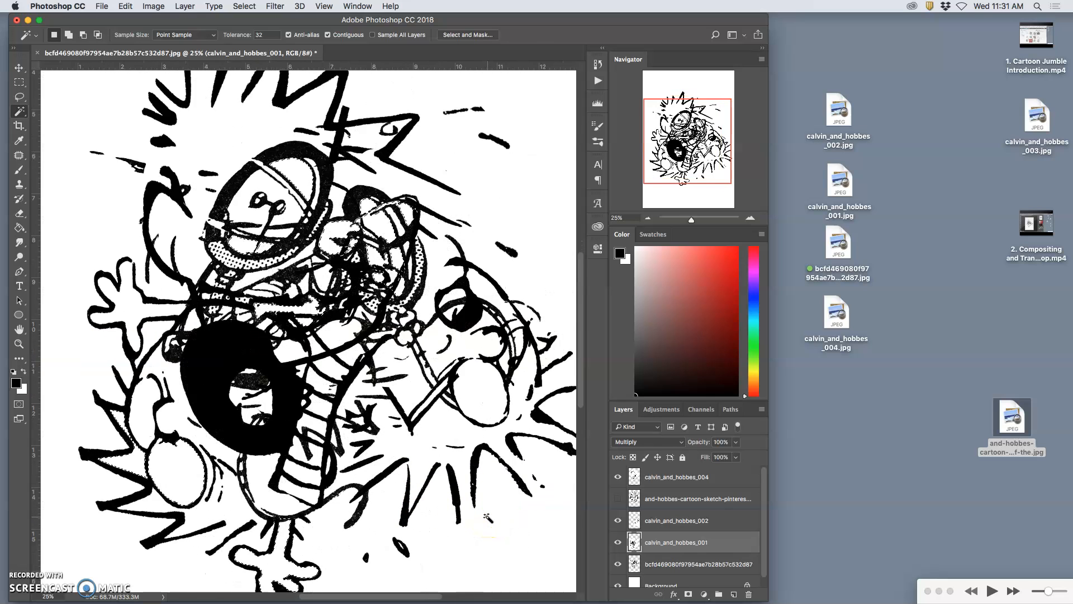
click(660, 564)
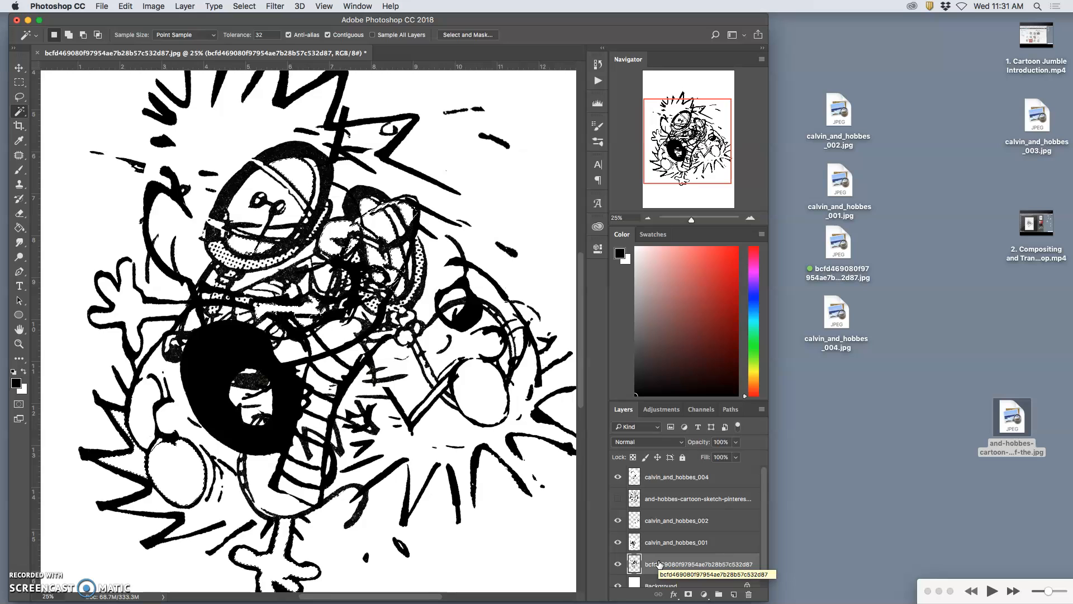
click(650, 543)
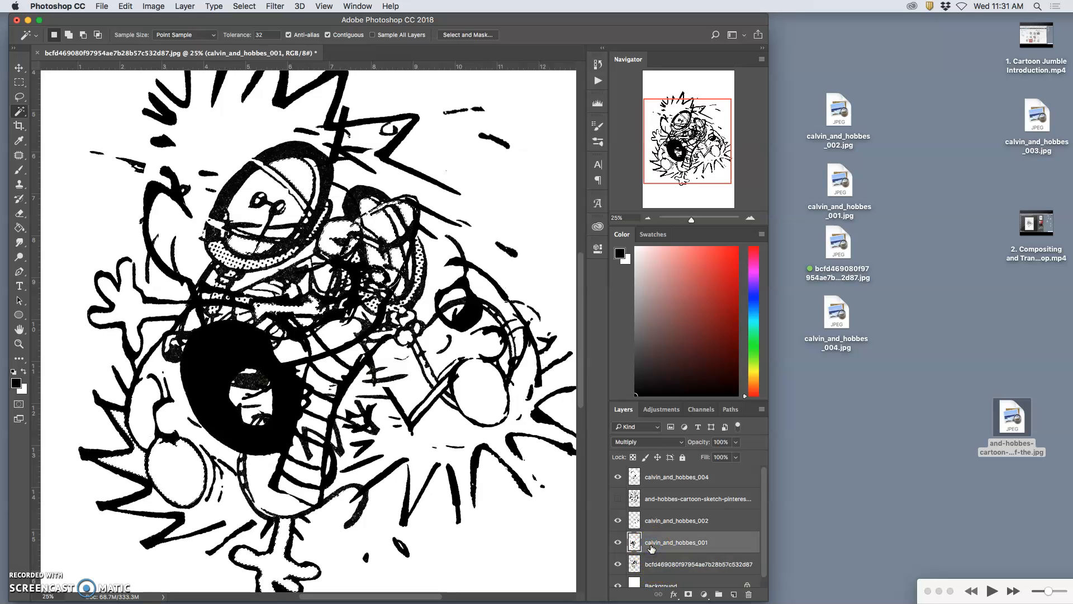
click(654, 521)
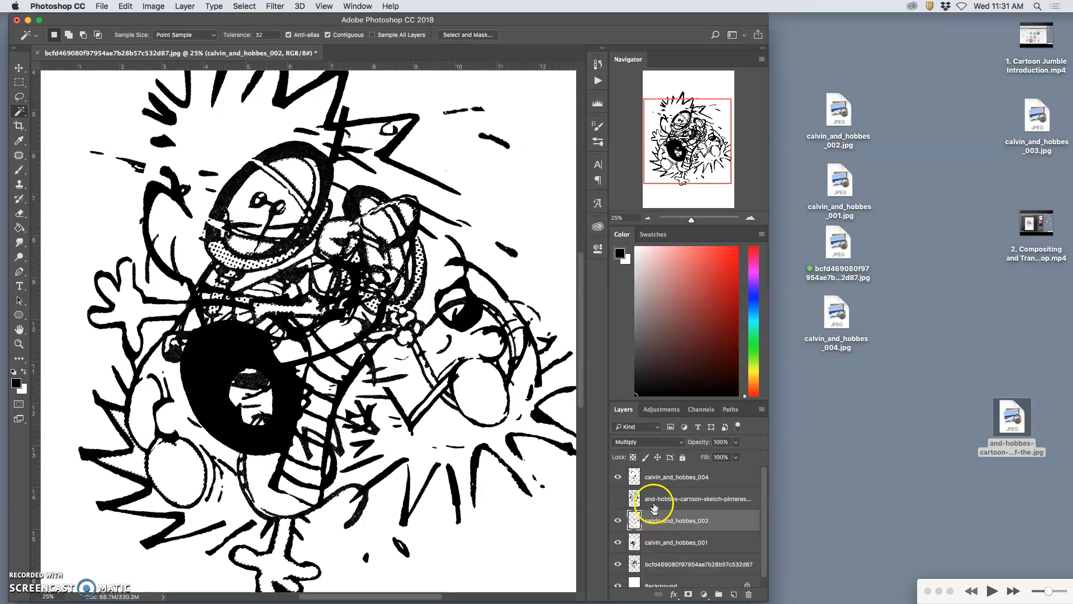
click(644, 478)
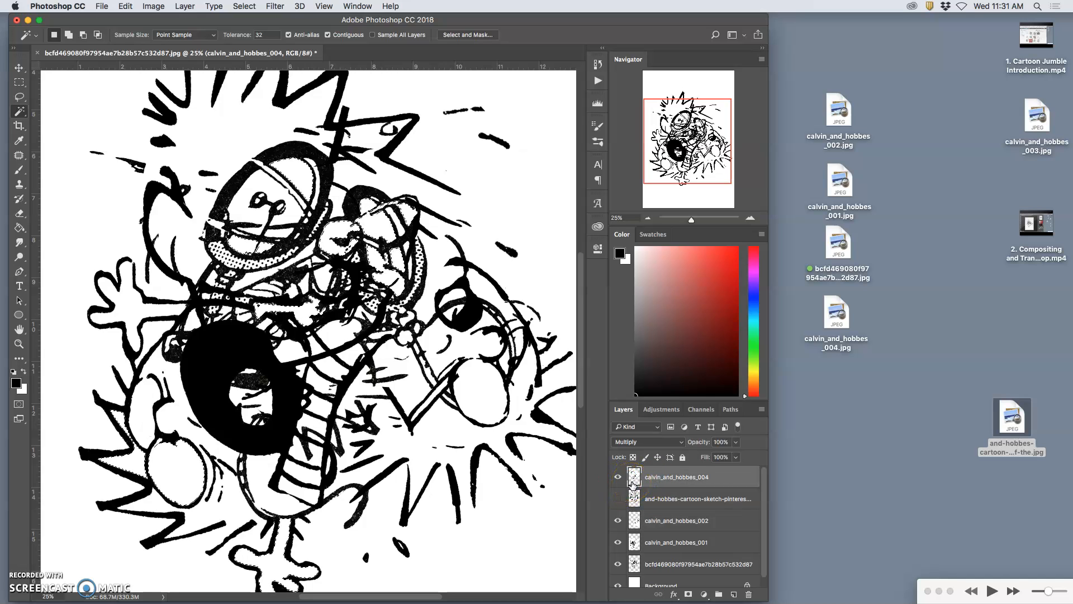
Step: Make the hidden and-hobbes-cartoon-sketch layer visible in the composite
click(643, 499)
click(617, 498)
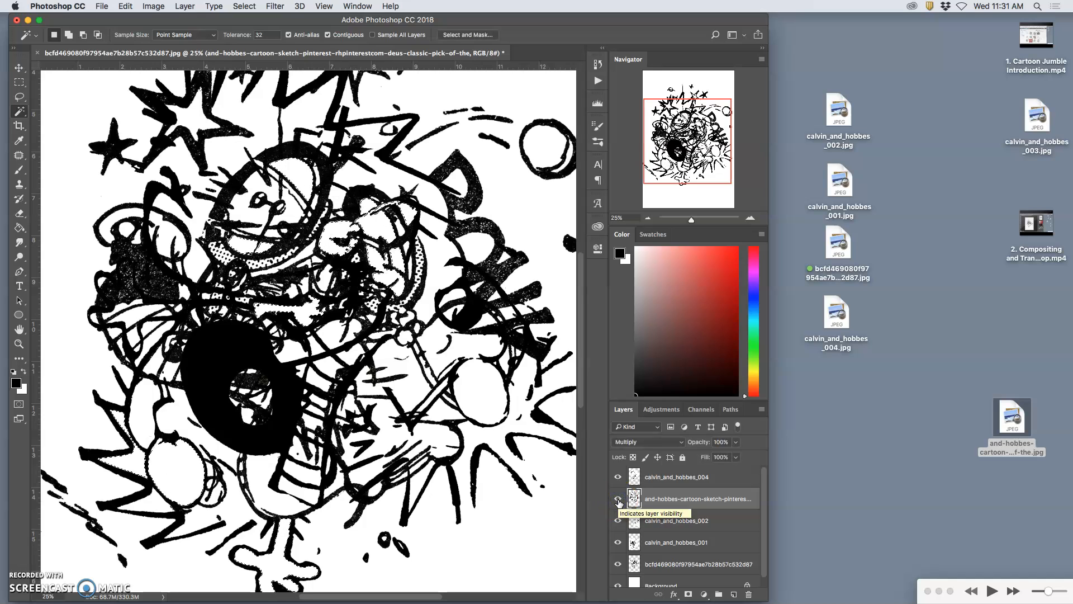
click(627, 501)
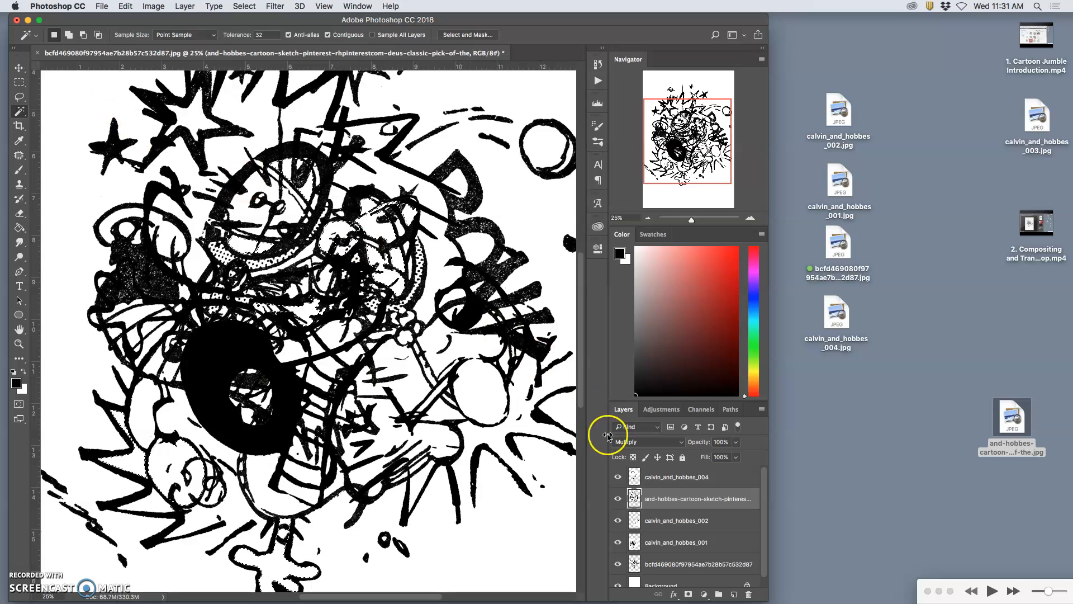
Step: Compare the composite with the and-hobbes-cartoon-sketch and calvin_and_hobbes_001 layers each hidden and shown
click(618, 498)
click(618, 499)
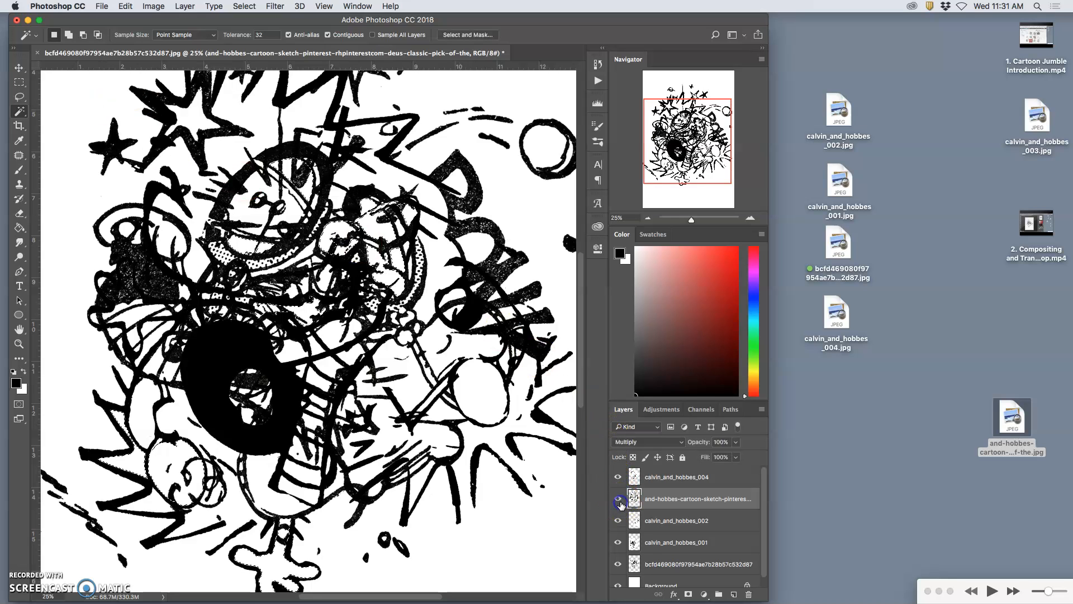
click(618, 544)
click(619, 543)
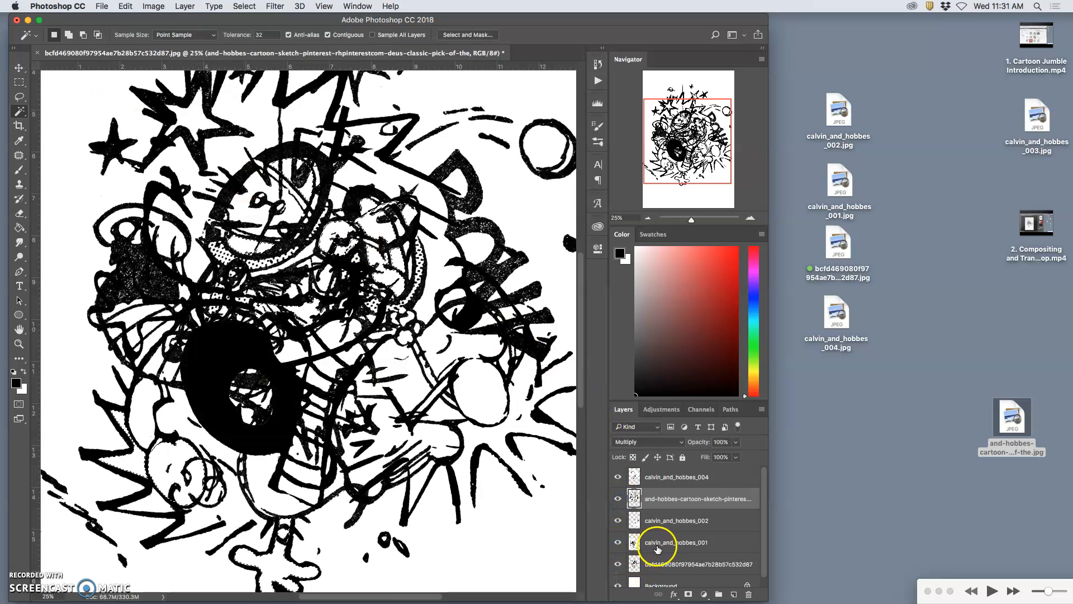
click(652, 544)
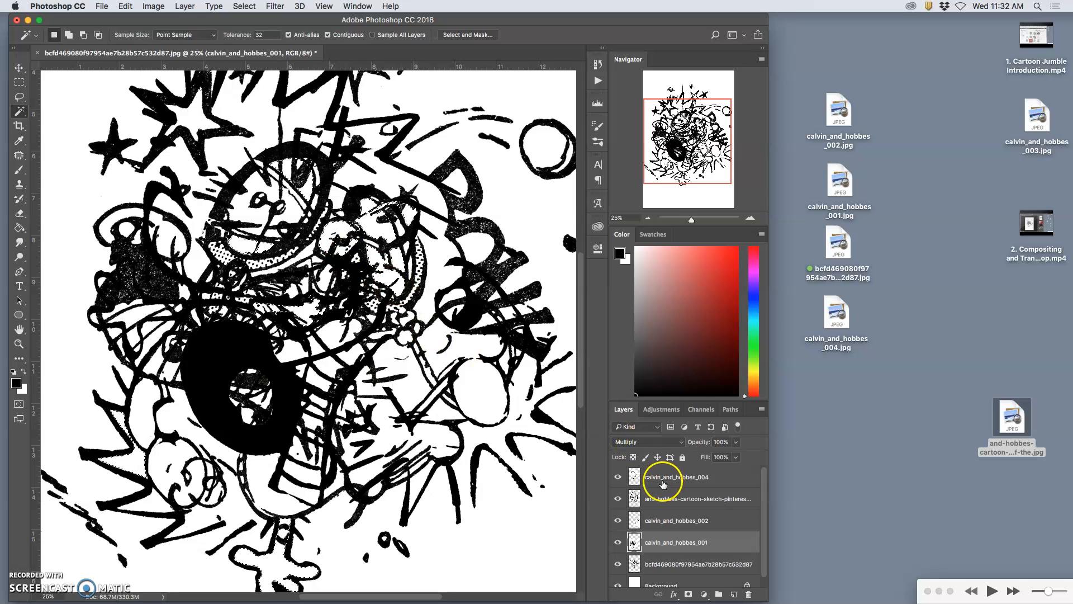
Step: Lasso the large spiky starburst at the upper left of the artwork on the and-hobbes-cartoon-sketch layer
click(669, 497)
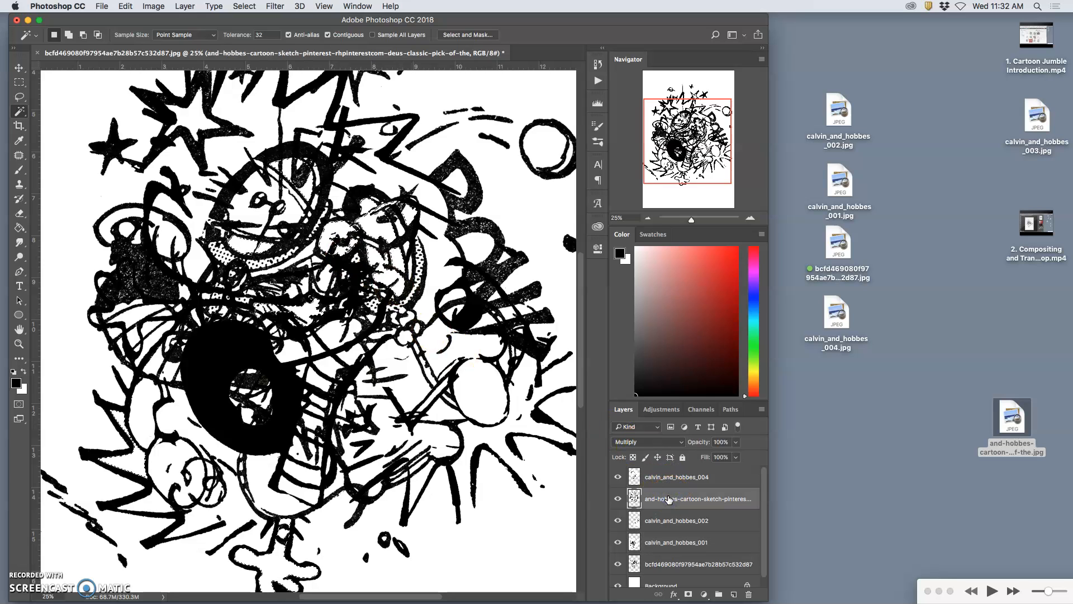
key(Delete)
scroll(419, 302, up, 1)
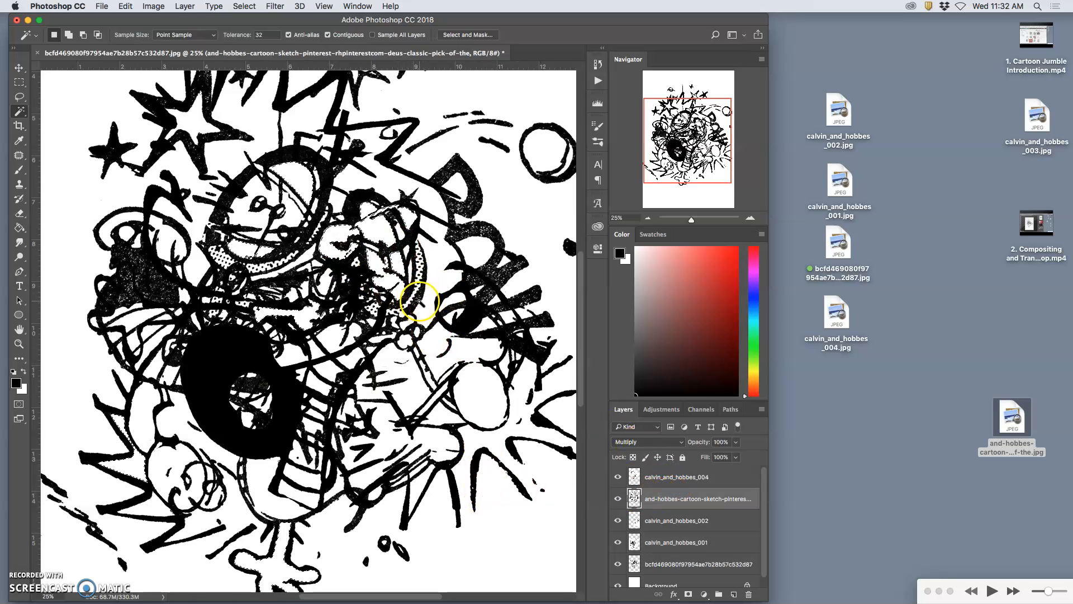
scroll(419, 302, up, 4)
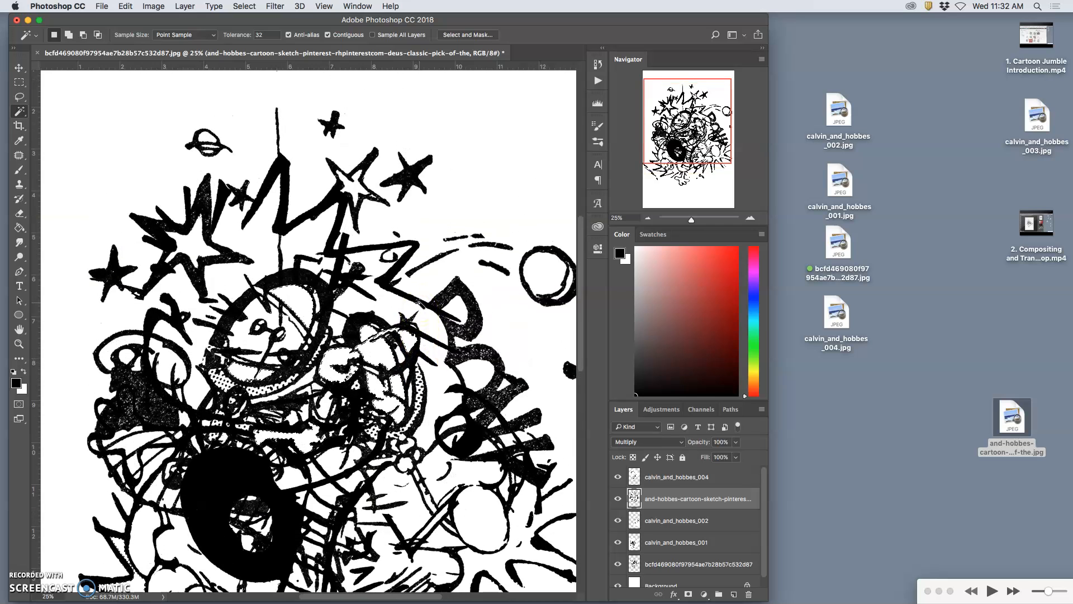
click(19, 96)
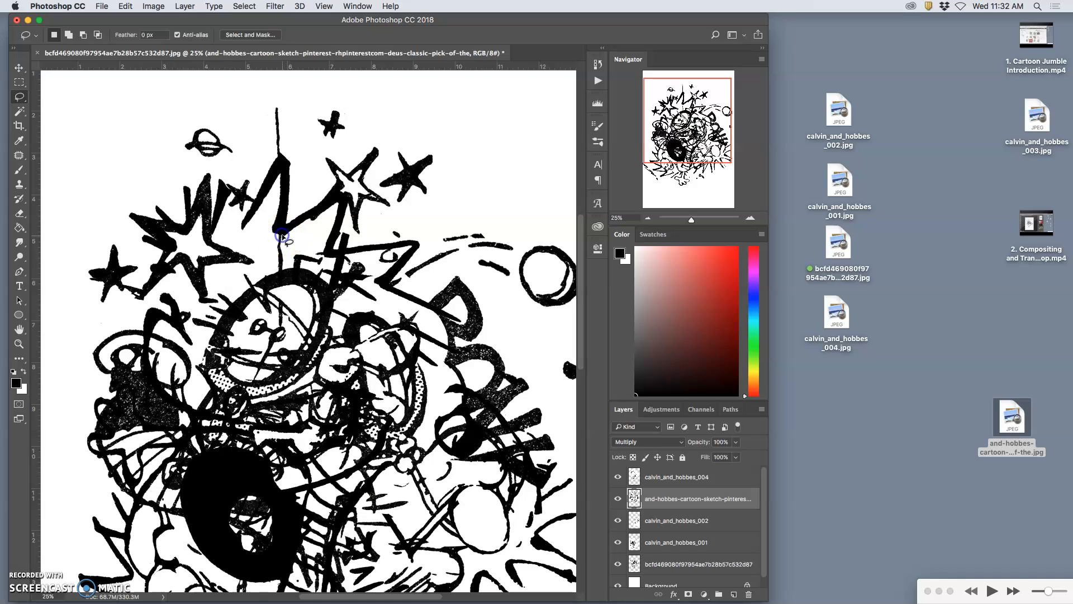
mouse_move(218, 183)
mouse_down()
mouse_move(177, 173)
mouse_move(136, 193)
mouse_move(124, 215)
mouse_move(139, 257)
mouse_up()
mouse_move(156, 292)
mouse_down()
mouse_move(194, 304)
mouse_move(218, 293)
mouse_move(223, 274)
mouse_move(261, 267)
mouse_move(249, 242)
mouse_up()
Step: Move the selected starburst down beside the black ring and rotate it about 4 degrees with Free Transform
key(super+minus)
key(super+minus)
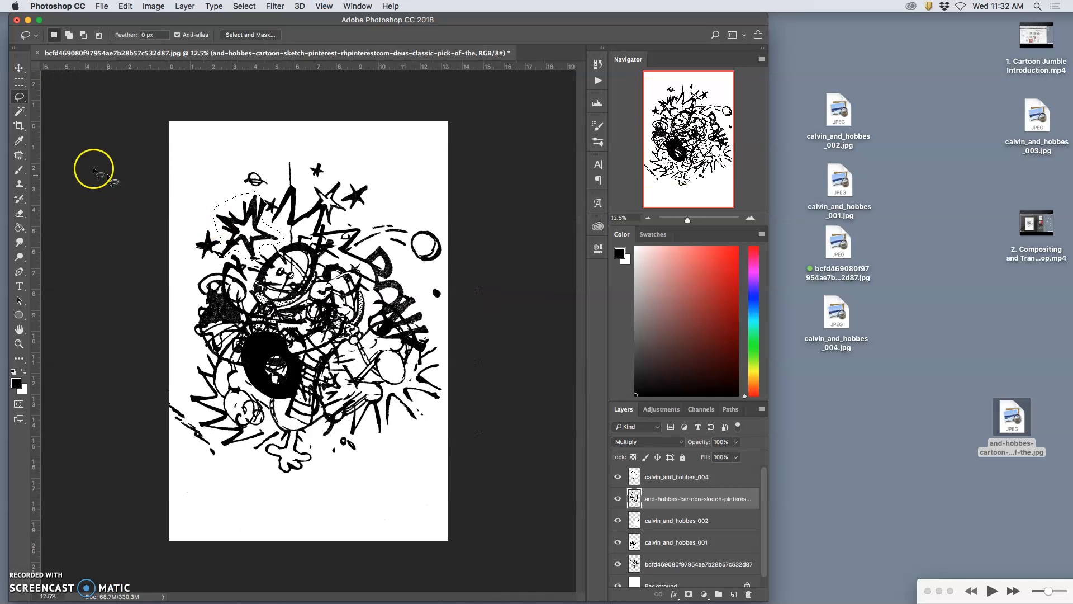
click(19, 67)
mouse_move(252, 208)
mouse_down()
mouse_move(283, 232)
mouse_move(379, 374)
mouse_move(380, 435)
mouse_move(397, 433)
mouse_move(307, 402)
mouse_move(399, 343)
mouse_move(247, 384)
mouse_move(354, 240)
mouse_move(397, 252)
mouse_move(355, 349)
mouse_move(293, 357)
mouse_move(255, 387)
mouse_up()
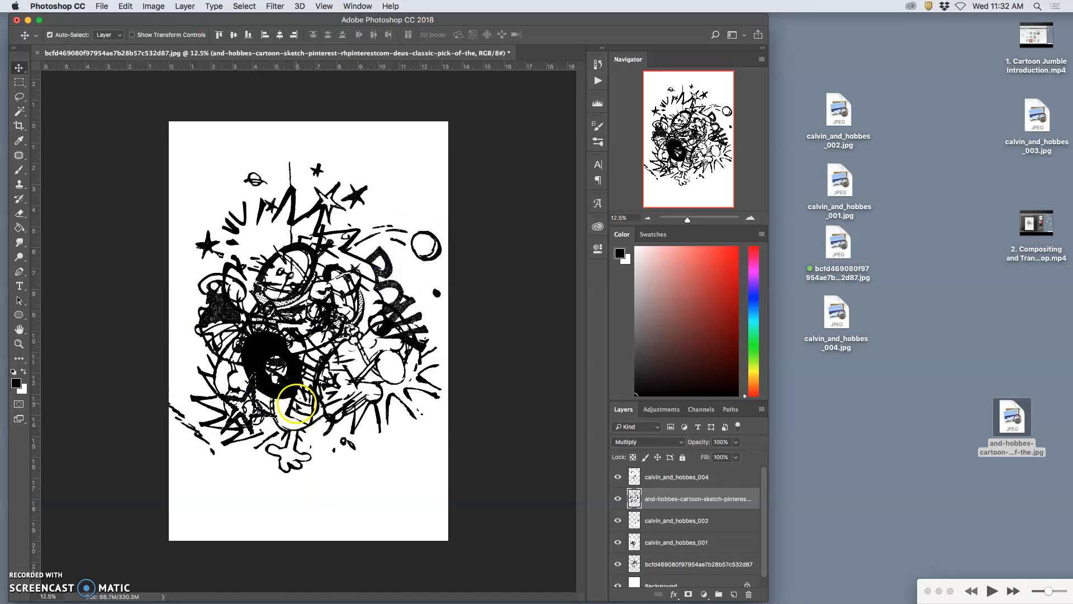
key(super+t)
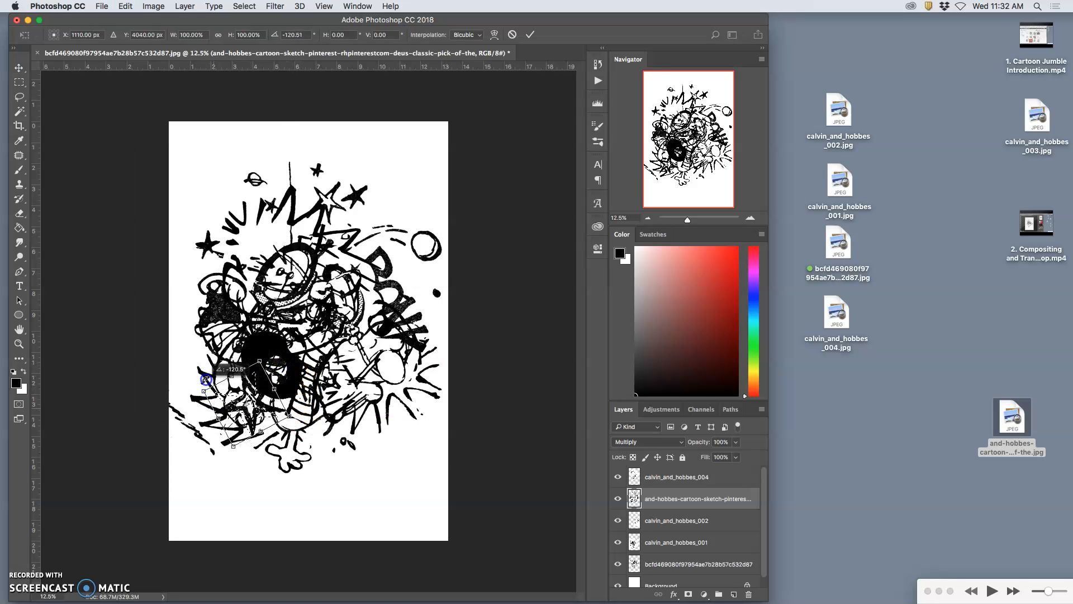
drag(275, 383, 276, 384)
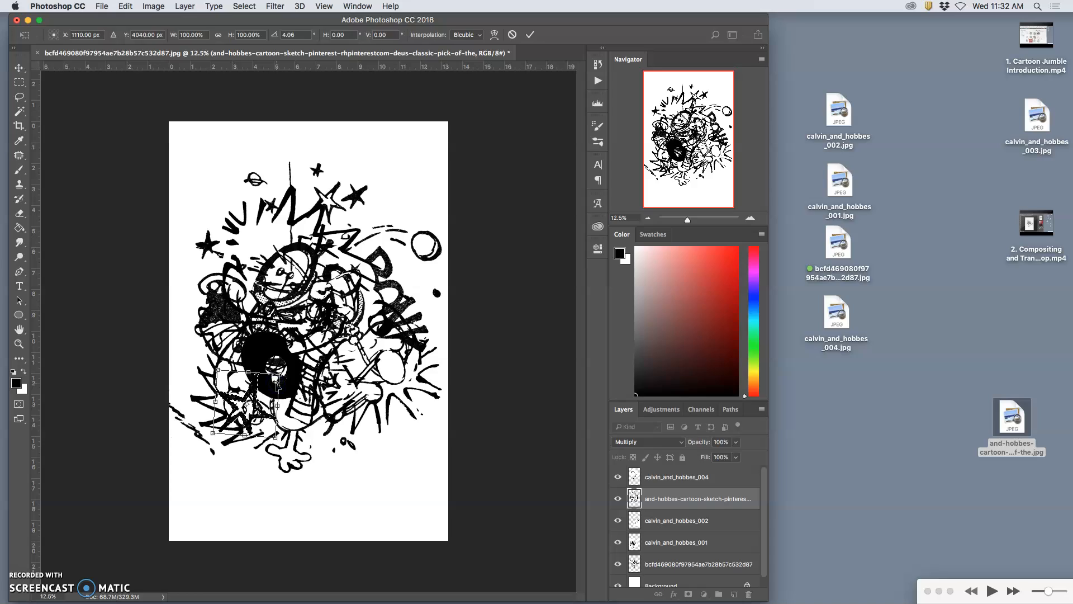
key(Return)
Step: Inspect how the moved starburst overlaps the lower-left artwork, both close up and within the whole composition
click(307, 395)
scroll(307, 398, up, 6)
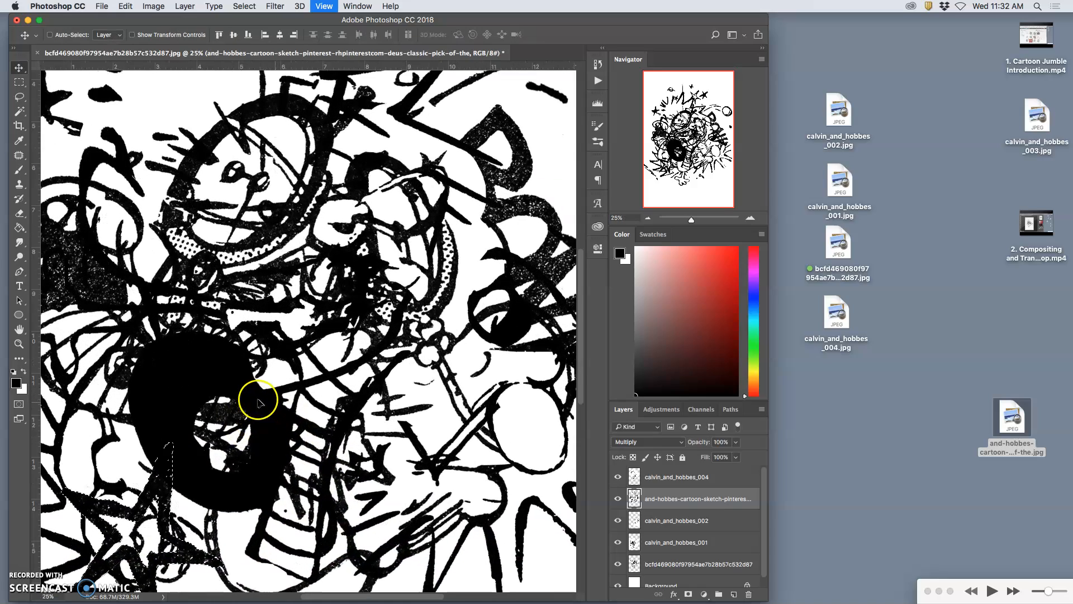
scroll(256, 397, left, 5)
mouse_move(343, 406)
mouse_down()
mouse_move(377, 412)
mouse_move(339, 463)
mouse_up()
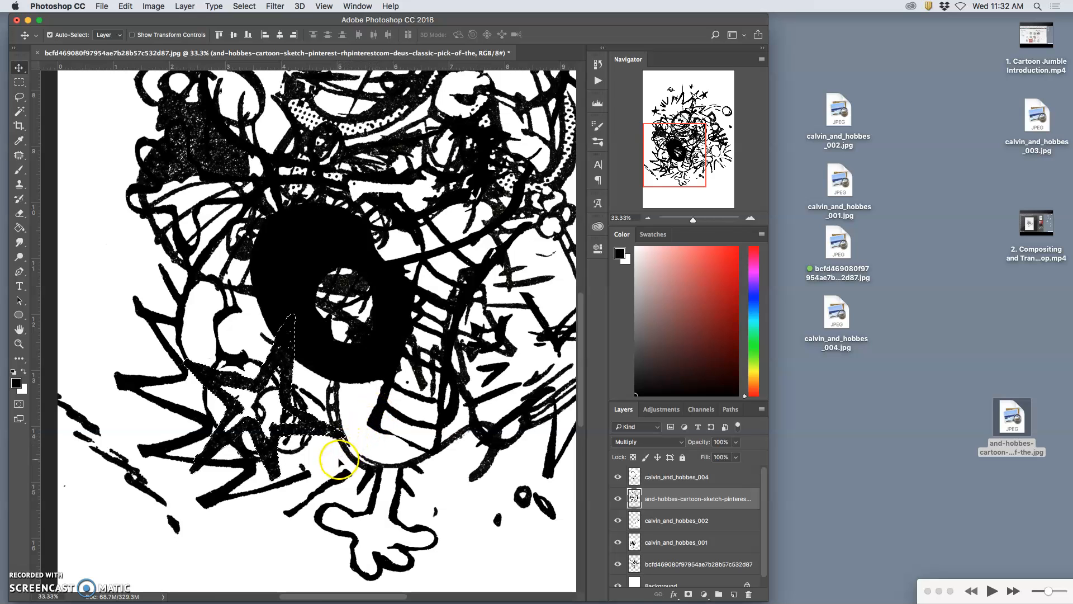
click(337, 463)
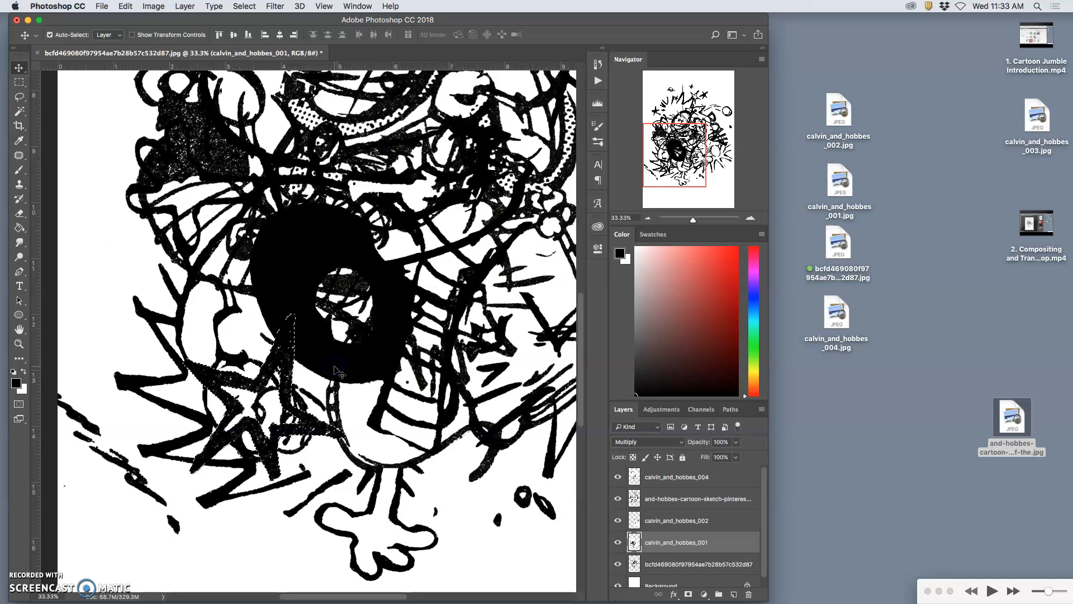
key(super+minus)
key(super+minus)
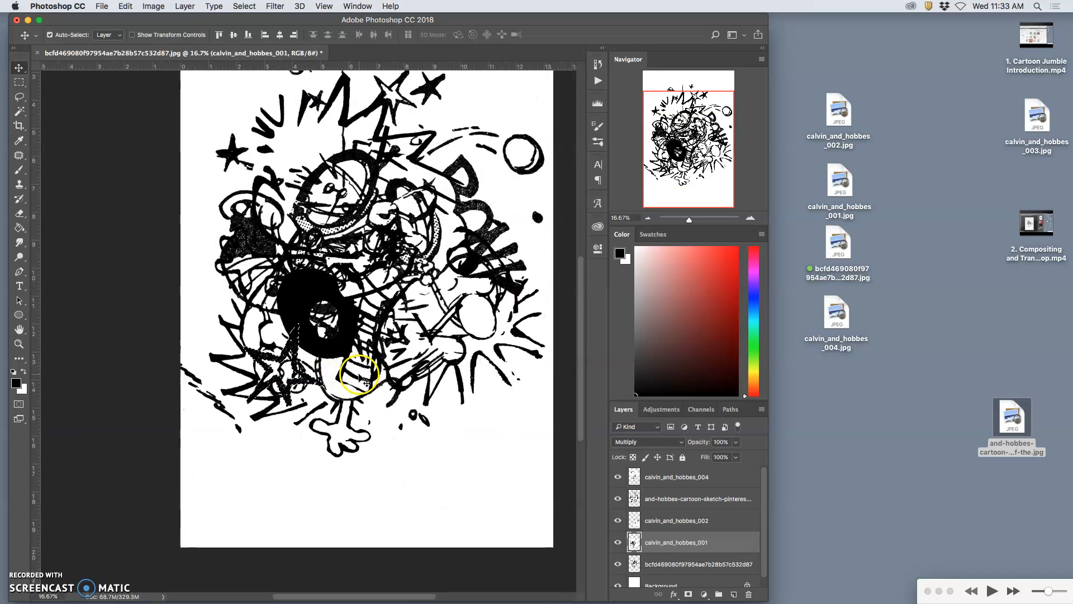
scroll(366, 381, up, 5)
scroll(364, 384, down, 4)
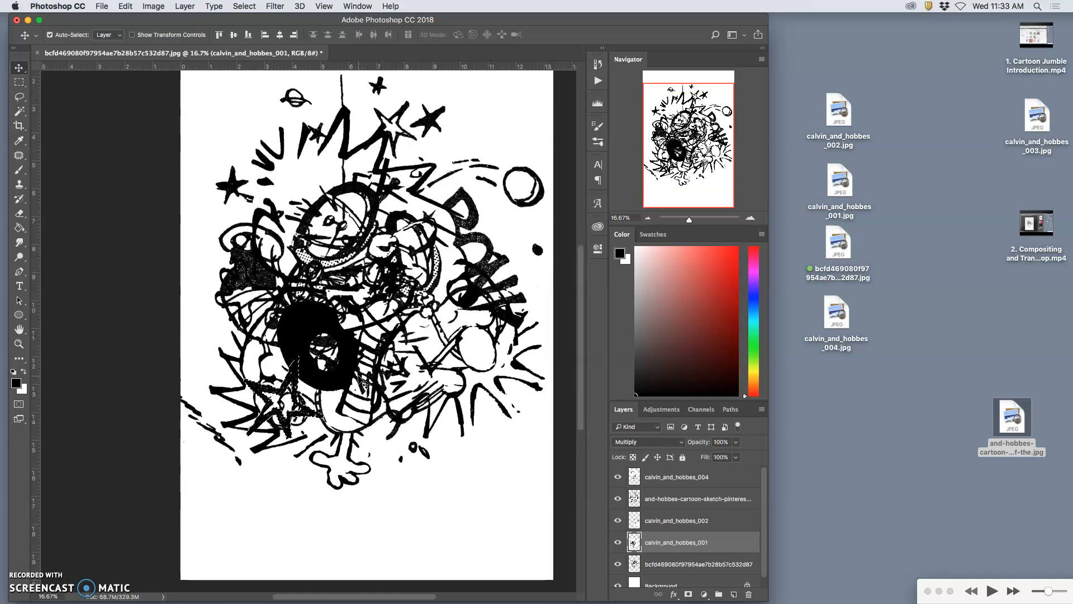
scroll(361, 363, up, 1)
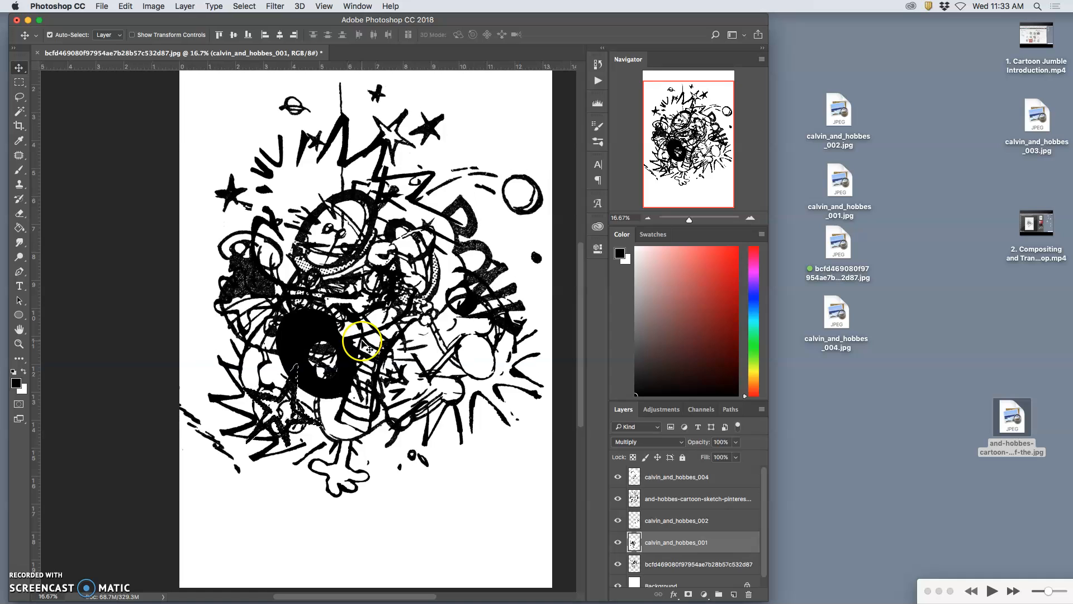
Step: Clear the starburst selection and compare the artwork with calvin_and_hobbes_001 hidden and shown
key(super+d)
click(455, 384)
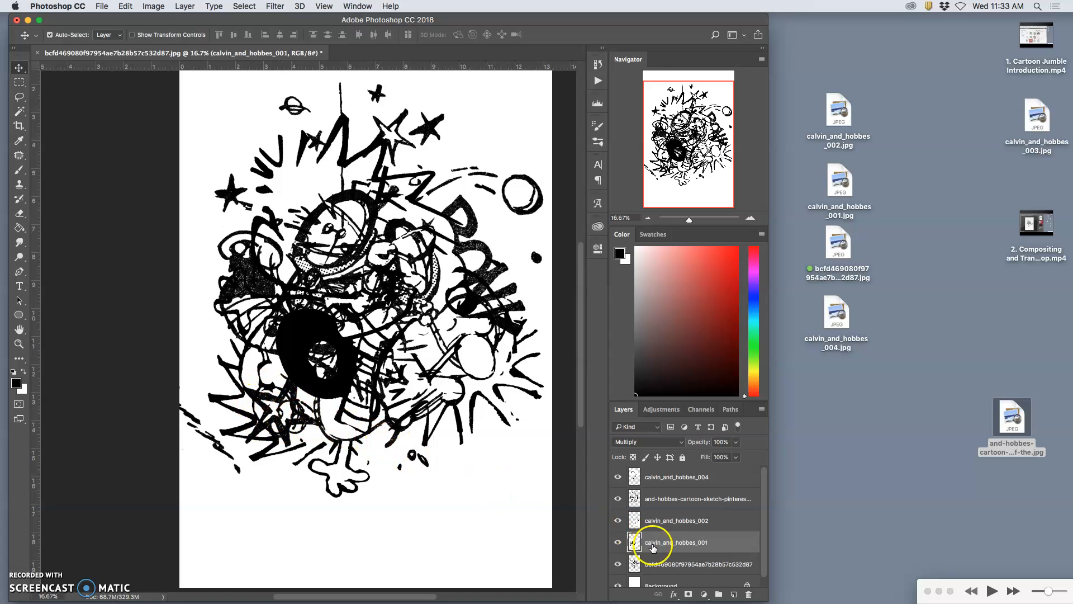
click(617, 542)
click(617, 543)
Step: Lasso the overlapping line work below and left of the black ring on calvin_and_hobbes_001 and delete it
click(19, 96)
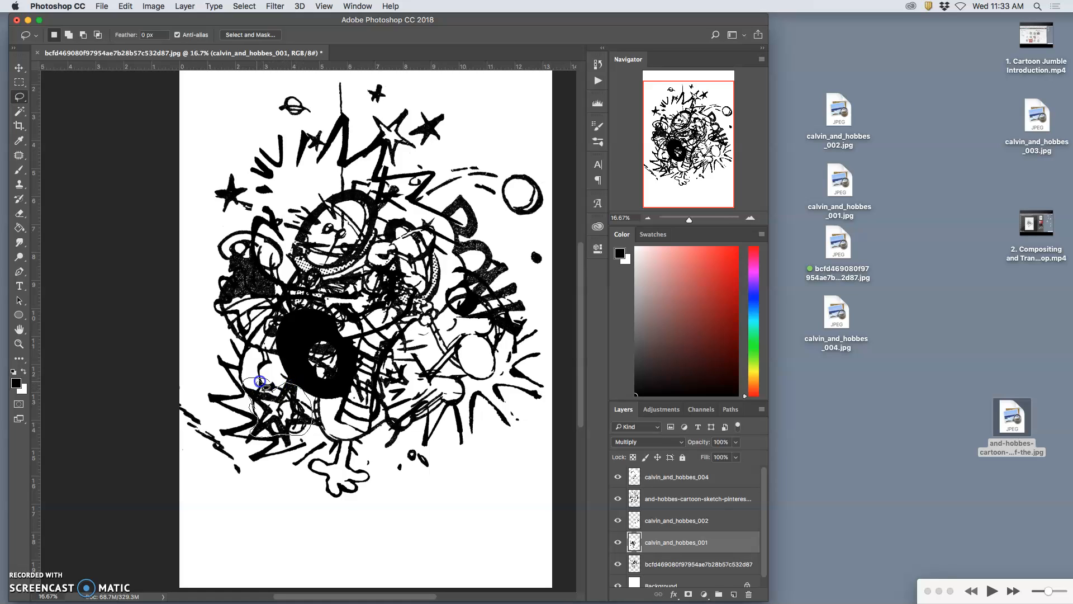
mouse_move(267, 381)
mouse_down()
mouse_move(294, 378)
mouse_move(311, 395)
mouse_move(309, 418)
mouse_move(254, 410)
mouse_up()
key(Delete)
click(297, 380)
click(286, 411)
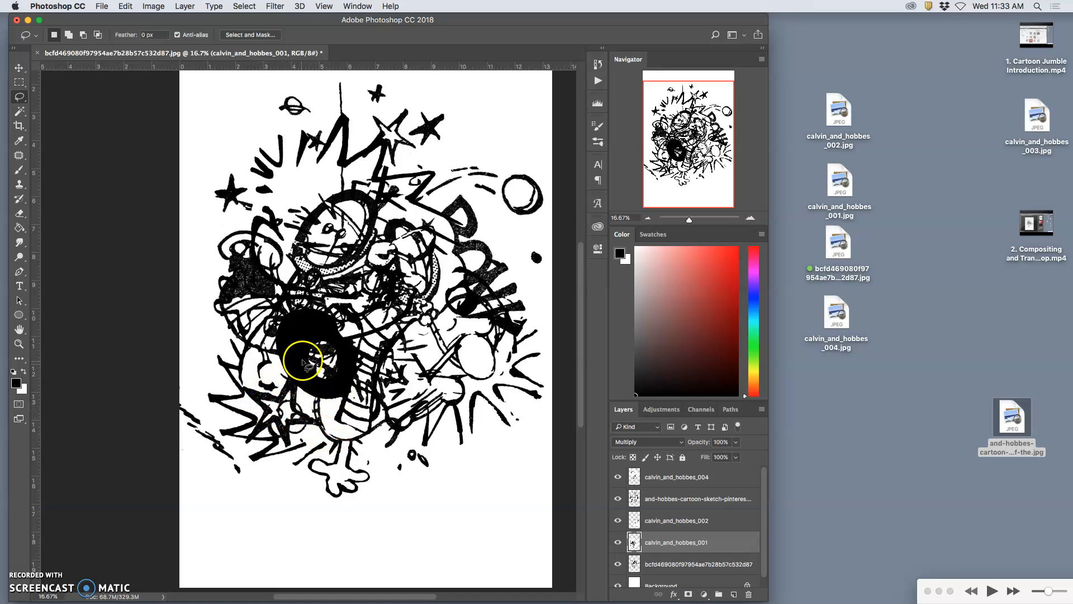
Step: Lasso the stray curved lines left of the dome and remove them from and-hobbes-cartoon-sketch, toggling layers to find their source
drag(273, 237, 272, 237)
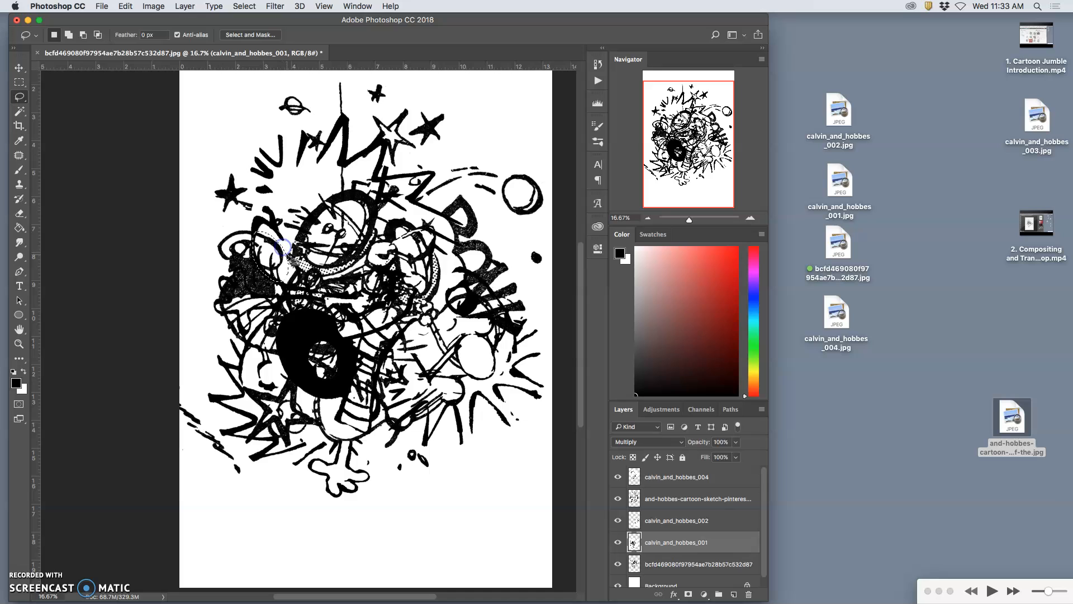
click(618, 521)
click(618, 520)
click(618, 564)
click(618, 564)
click(618, 498)
click(619, 499)
click(618, 498)
click(618, 499)
click(643, 498)
key(super+d)
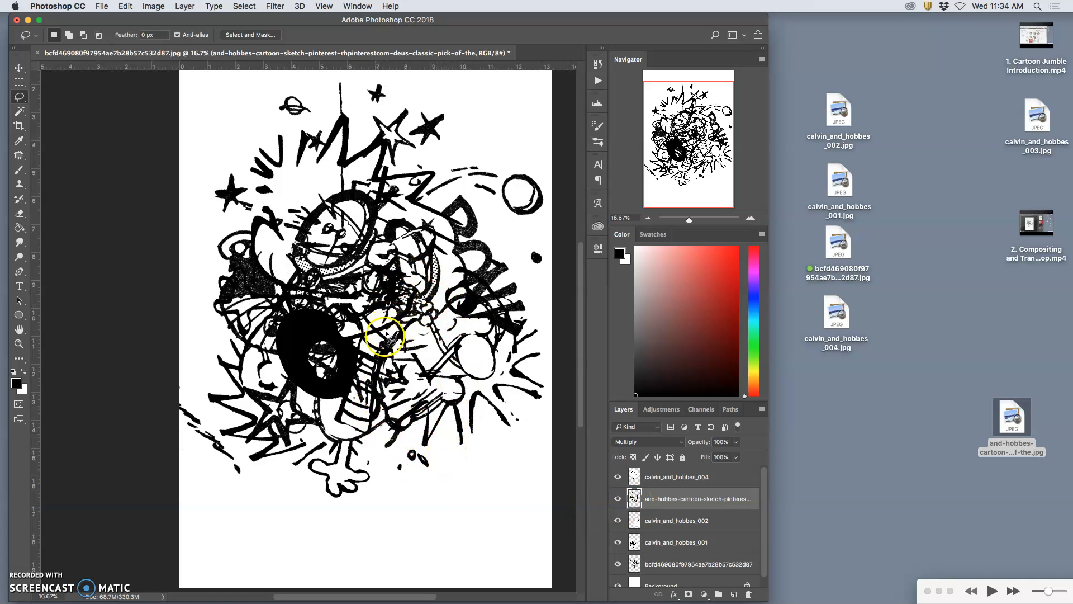
Step: Lasso the overlapping line work just to the right of the black ring on calvin_and_hobbes_001, delete it, and clear the selection
click(618, 543)
click(618, 543)
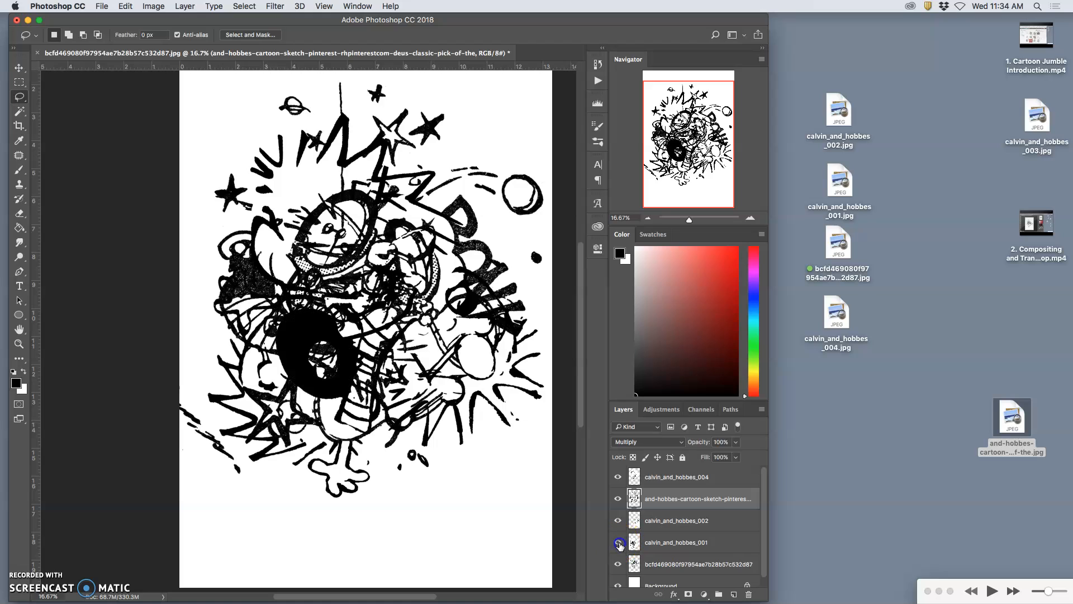
click(651, 544)
drag(390, 333, 373, 316)
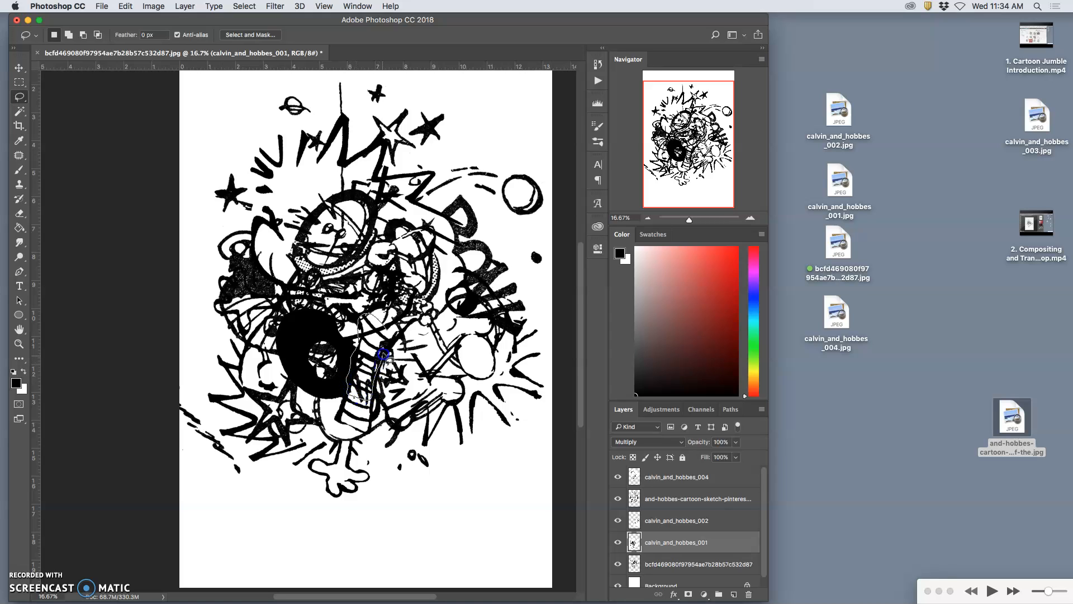
drag(394, 339, 393, 334)
key(Delete)
click(414, 354)
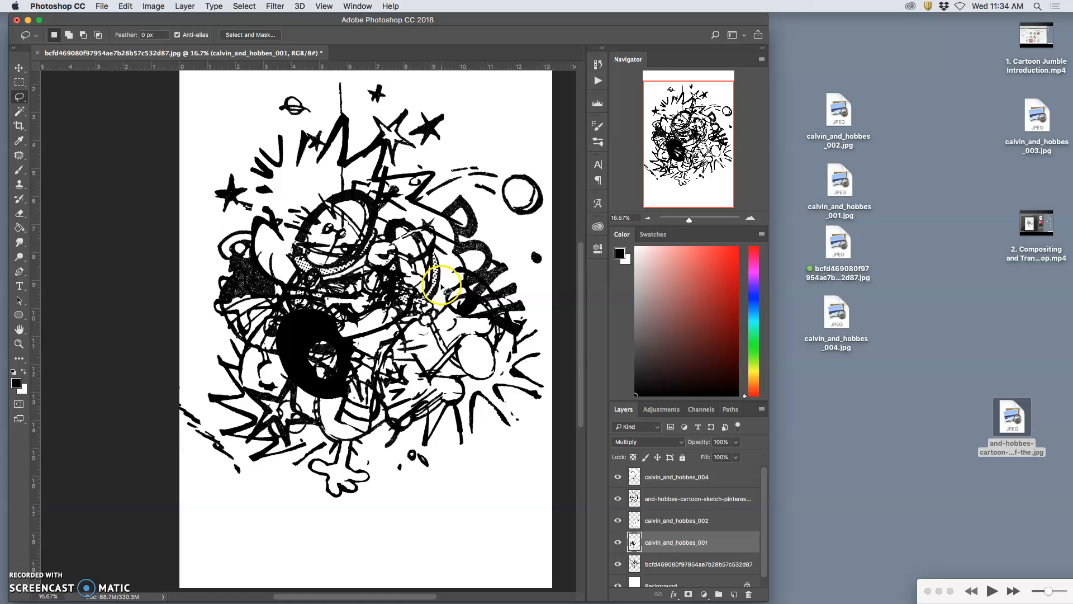
Step: Lasso the thin vertical line above the helmet dome on the and-hobbes-cartoon-sketch layer, delete it, and deselect
click(617, 498)
click(617, 499)
click(652, 497)
mouse_move(341, 80)
mouse_down()
mouse_move(338, 188)
mouse_move(355, 140)
mouse_move(354, 94)
mouse_up()
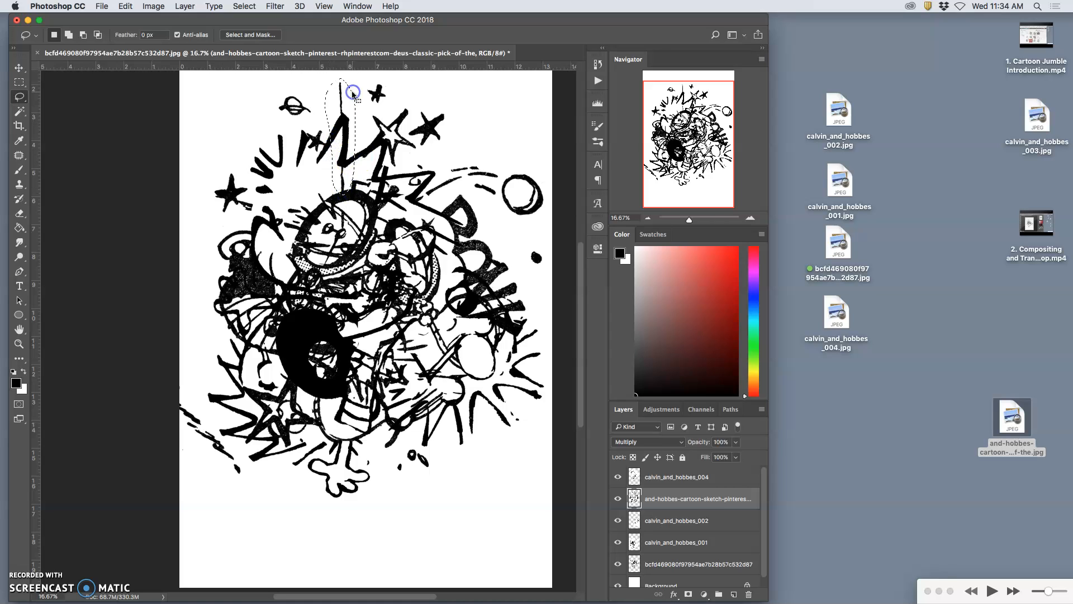
key(Delete)
click(374, 138)
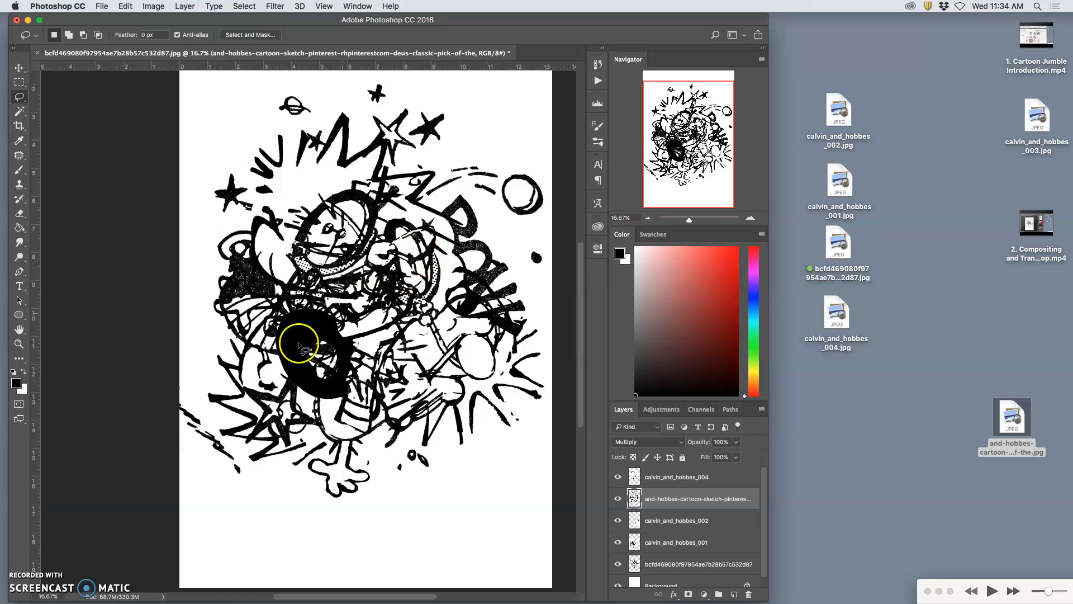
Step: Remove the outer stray strokes at the canvas's lower-left edge from the and-hobbes-cartoon-sketch layer, toggling the layer to check their source
click(618, 499)
click(617, 498)
mouse_move(196, 407)
mouse_down()
mouse_move(202, 426)
mouse_move(184, 391)
mouse_move(194, 405)
mouse_up()
key(Delete)
key(super+d)
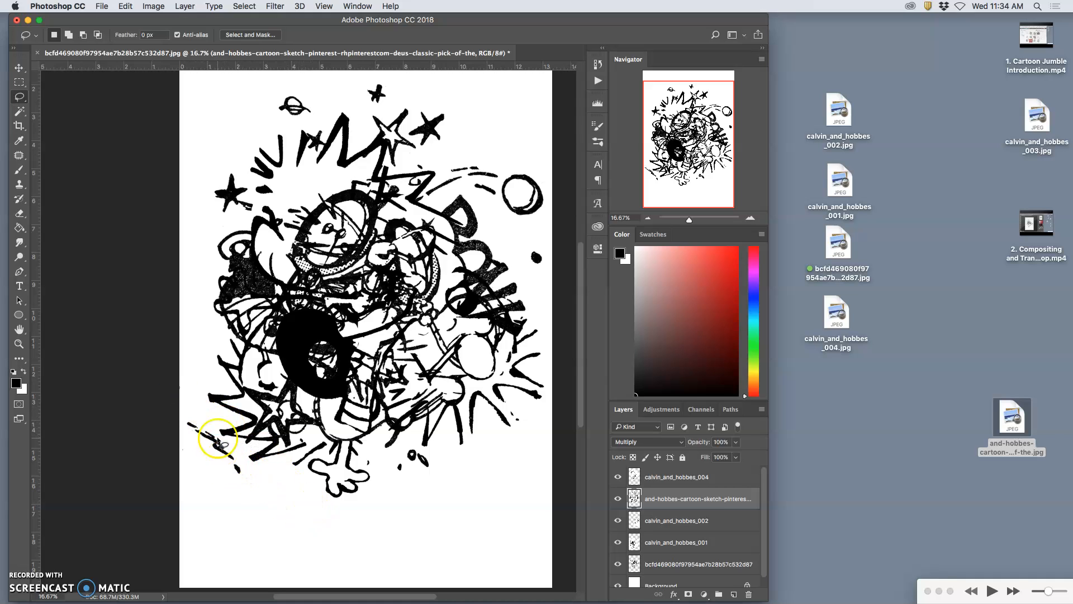
Step: Lasso the remaining diagonal dashes at the artwork's lower left, move them below the planet circle, and rotate them 14.21°
click(20, 101)
mouse_move(202, 419)
mouse_down()
mouse_move(179, 419)
mouse_move(191, 446)
mouse_move(242, 481)
mouse_move(202, 420)
mouse_up()
click(19, 68)
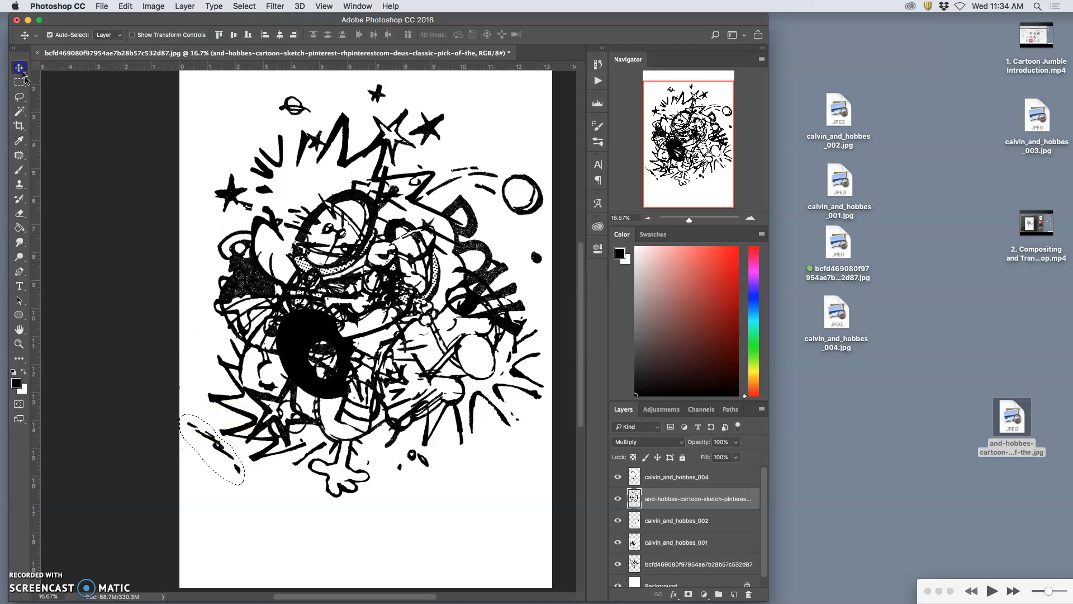
mouse_move(239, 466)
mouse_down()
mouse_move(364, 486)
mouse_move(495, 230)
mouse_move(511, 226)
mouse_move(522, 251)
mouse_move(503, 220)
mouse_move(501, 235)
mouse_up()
key(super+t)
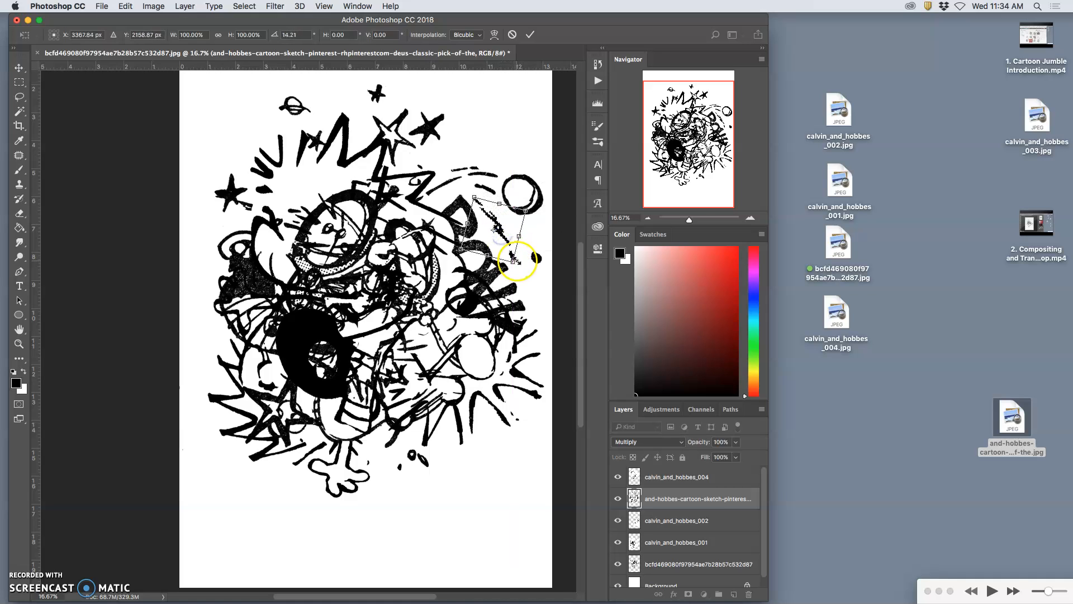
Step: Warp the relocated dashes into a curve beside the POW lettering, apply the transform, and deselect
right_click(487, 213)
click(536, 300)
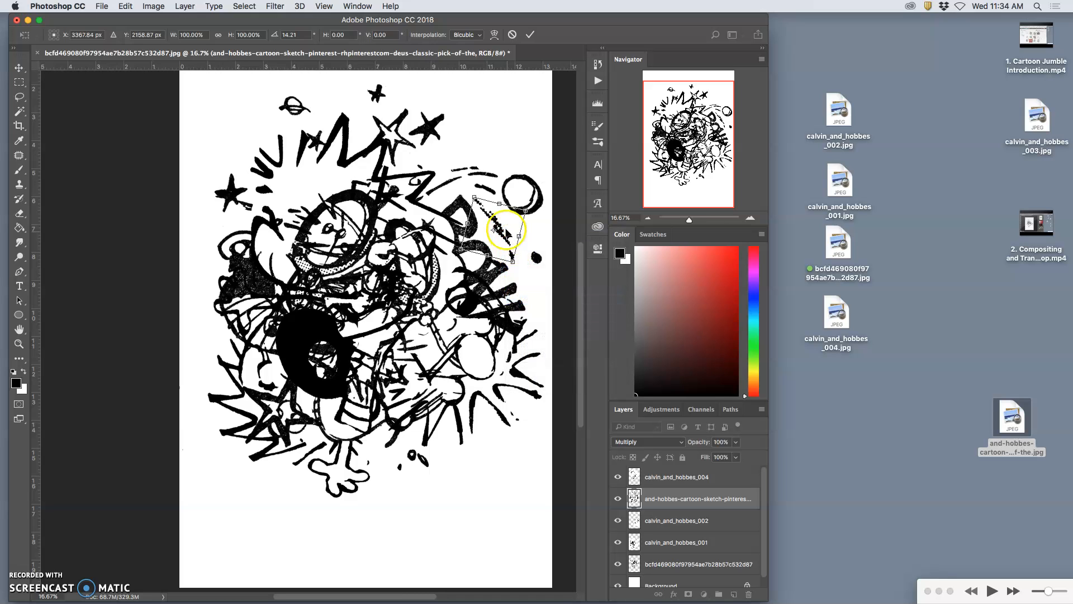
mouse_move(499, 226)
mouse_down()
mouse_move(505, 220)
mouse_move(486, 238)
mouse_up()
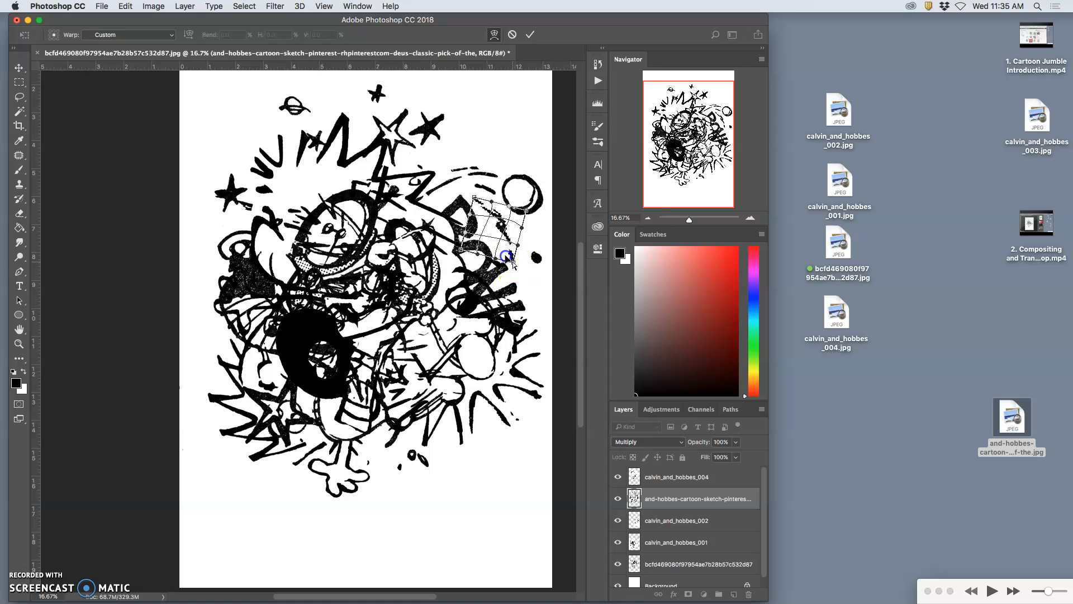
click(519, 277)
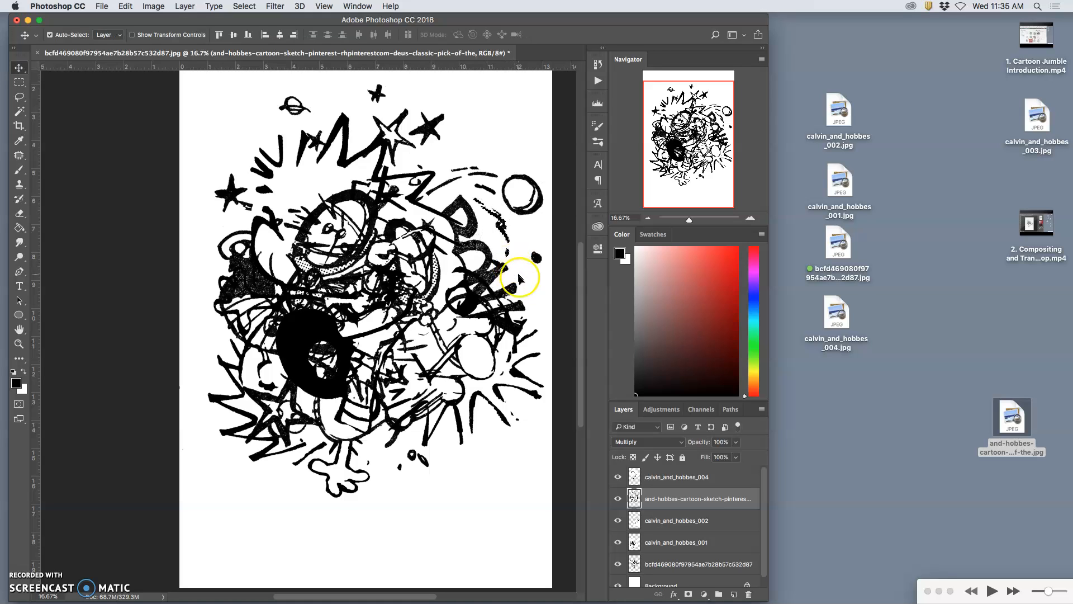
click(258, 220)
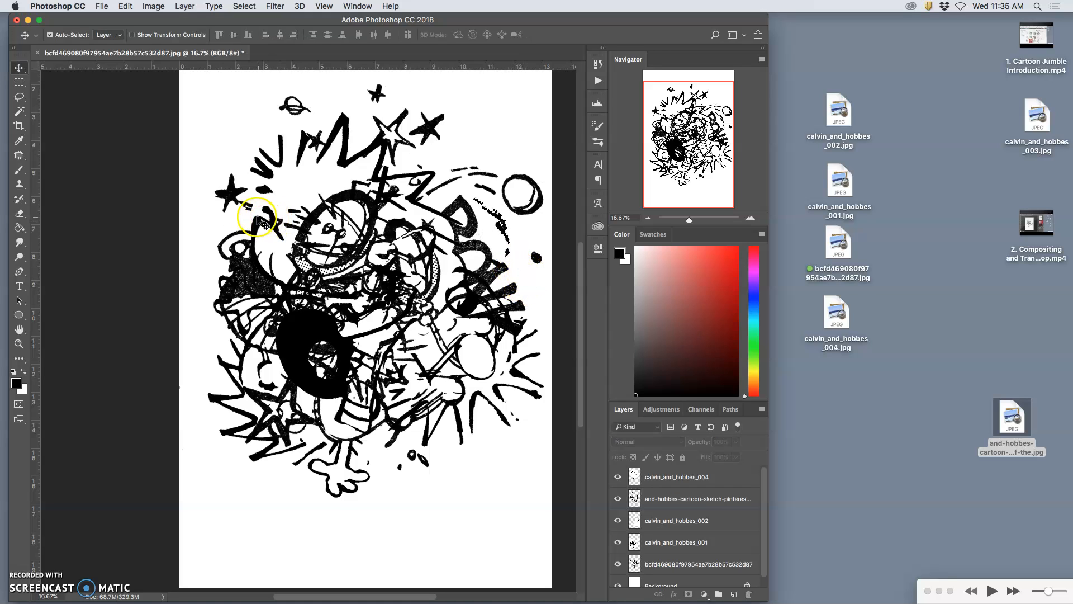
Step: Lasso the large black star at the artwork's upper left on the and-hobbes-cartoon-sketch layer and move it slightly down
click(19, 96)
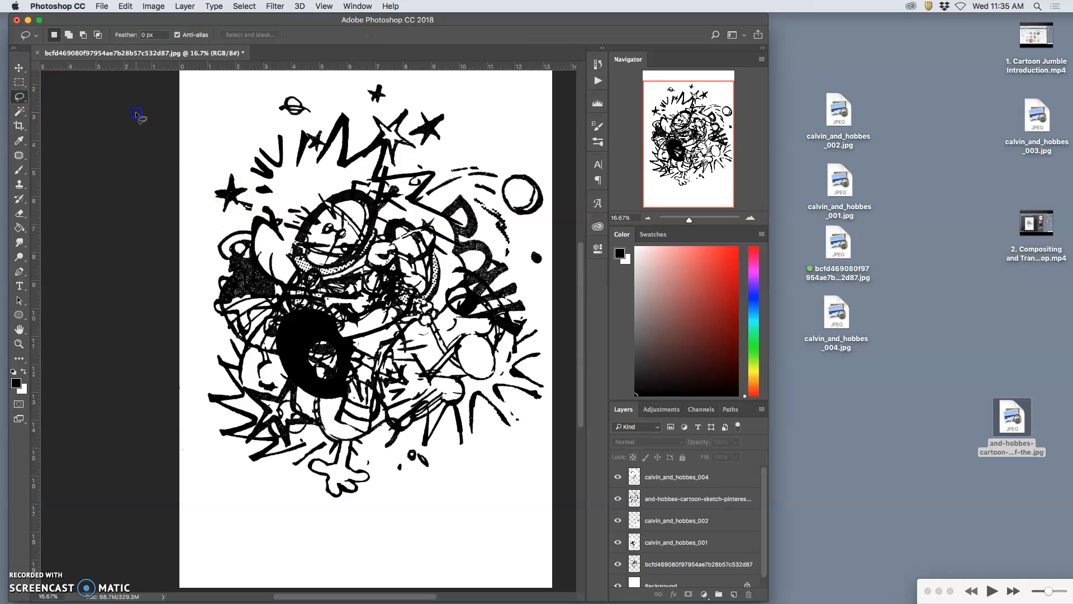
mouse_move(229, 162)
mouse_down()
mouse_move(209, 180)
mouse_move(216, 208)
mouse_move(246, 207)
mouse_move(209, 213)
mouse_move(202, 181)
mouse_move(233, 167)
mouse_move(242, 203)
mouse_up()
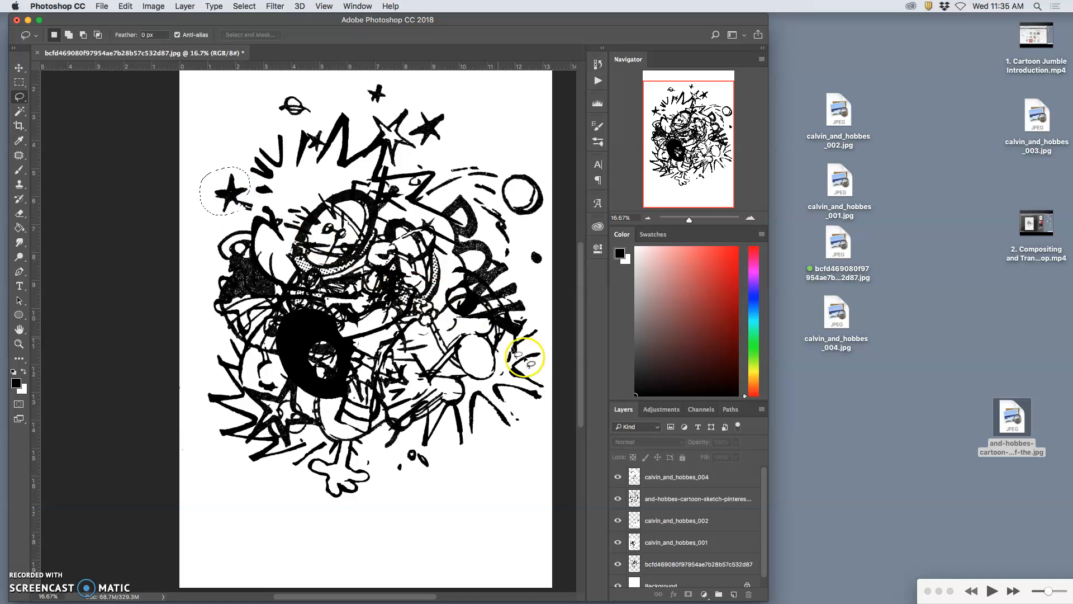
click(671, 498)
click(19, 68)
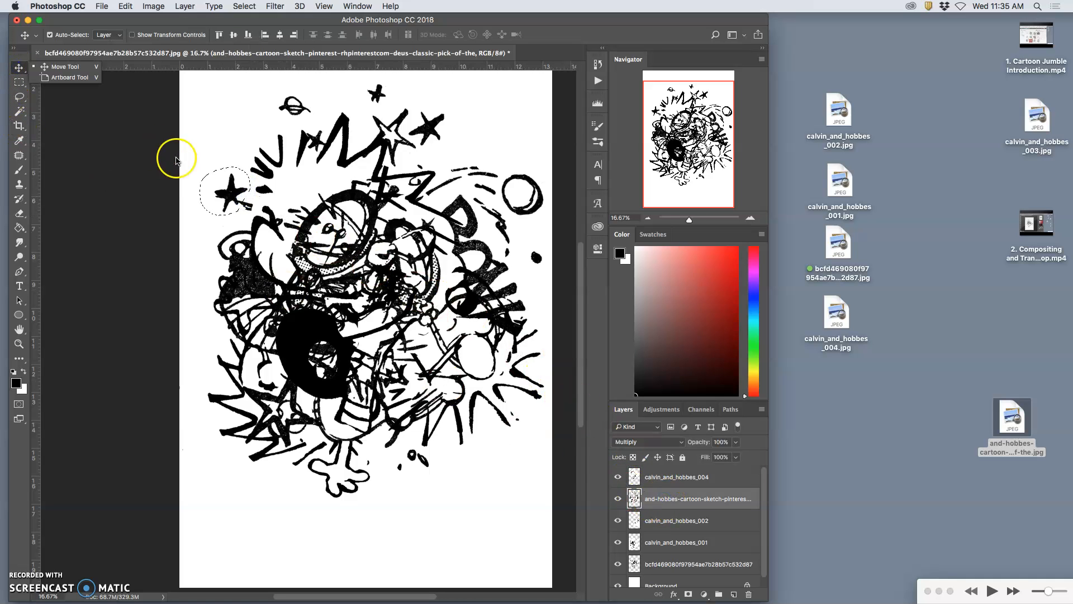
click(224, 203)
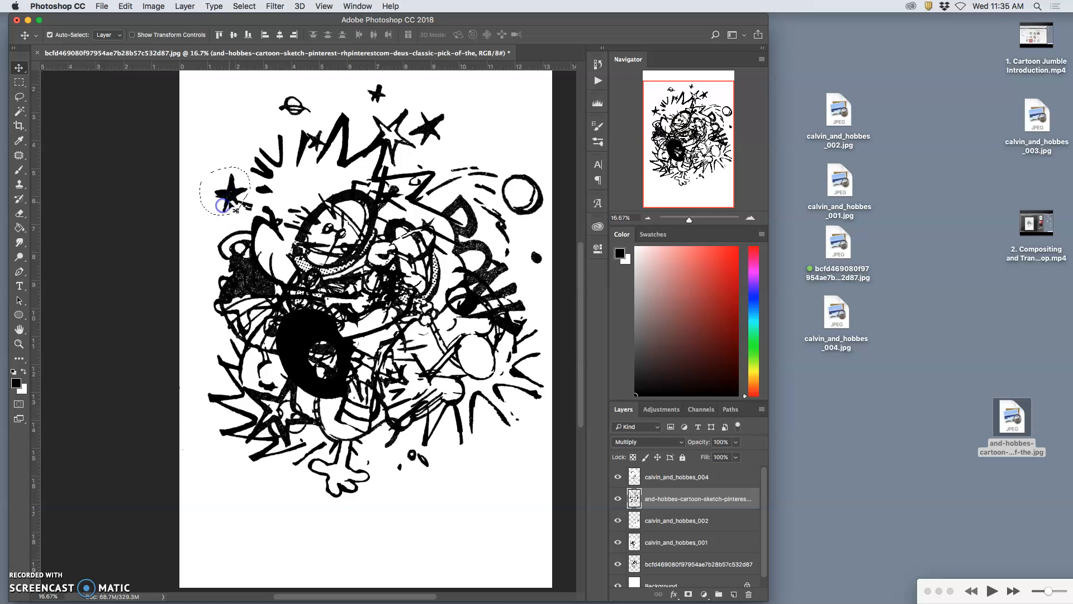
click(618, 498)
click(617, 498)
click(19, 68)
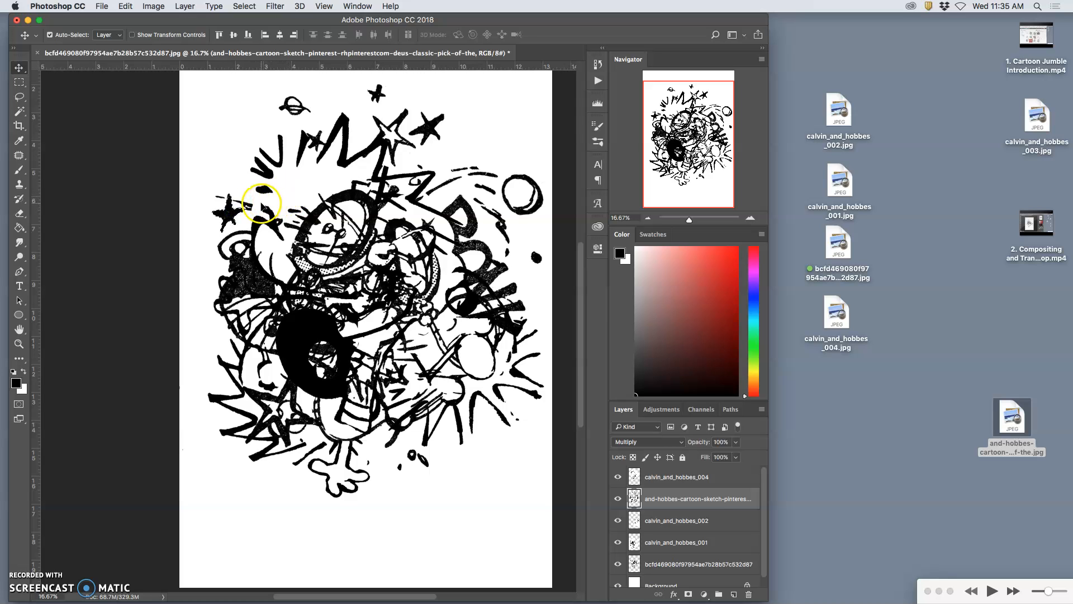
Step: Flip the selected star horizontally, move it up beside the burst strokes, and apply the transform
key(super+t)
right_click(229, 207)
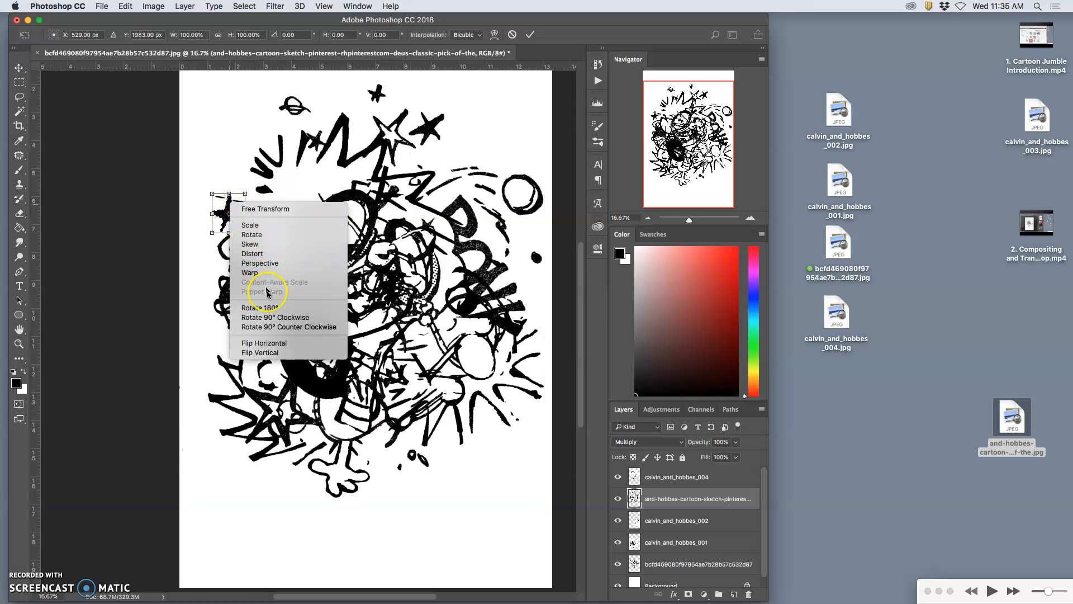
click(268, 341)
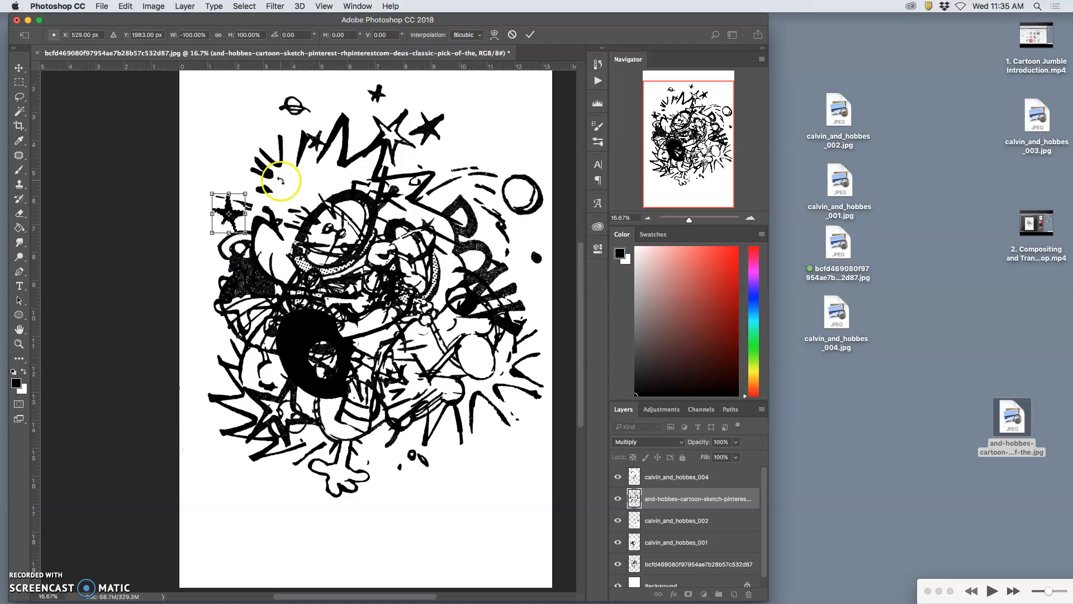
drag(235, 215, 239, 185)
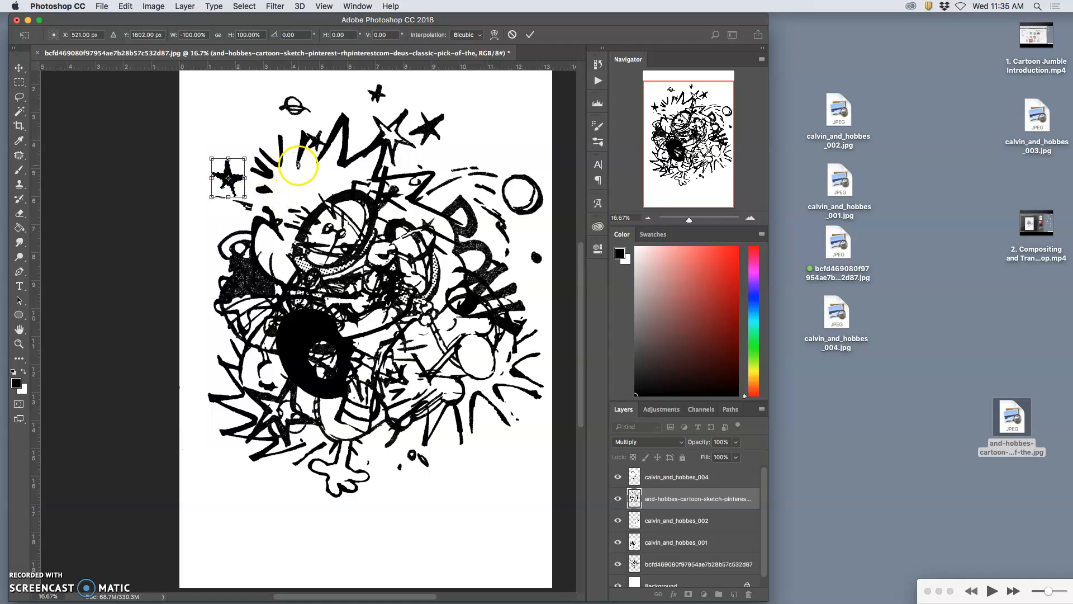
key(Return)
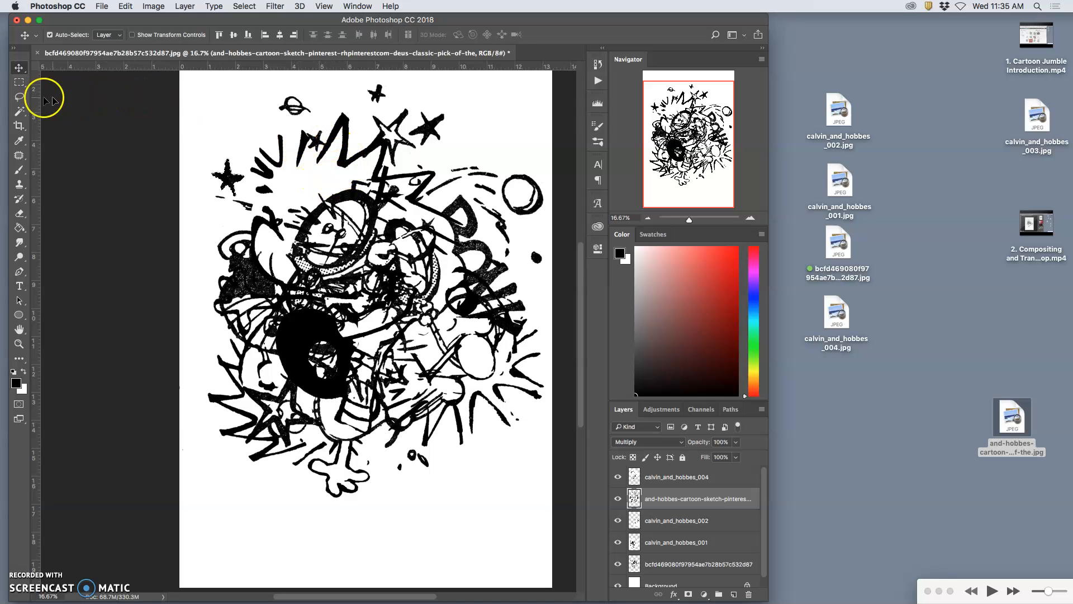
Step: Lasso the small black star between the burst strokes on calvin_and_hobbes_004 and move it below the large left star
click(19, 97)
mouse_move(316, 127)
mouse_down()
mouse_move(310, 139)
mouse_move(327, 146)
mouse_move(316, 128)
mouse_move(336, 156)
mouse_move(235, 217)
mouse_up()
click(19, 68)
click(303, 200)
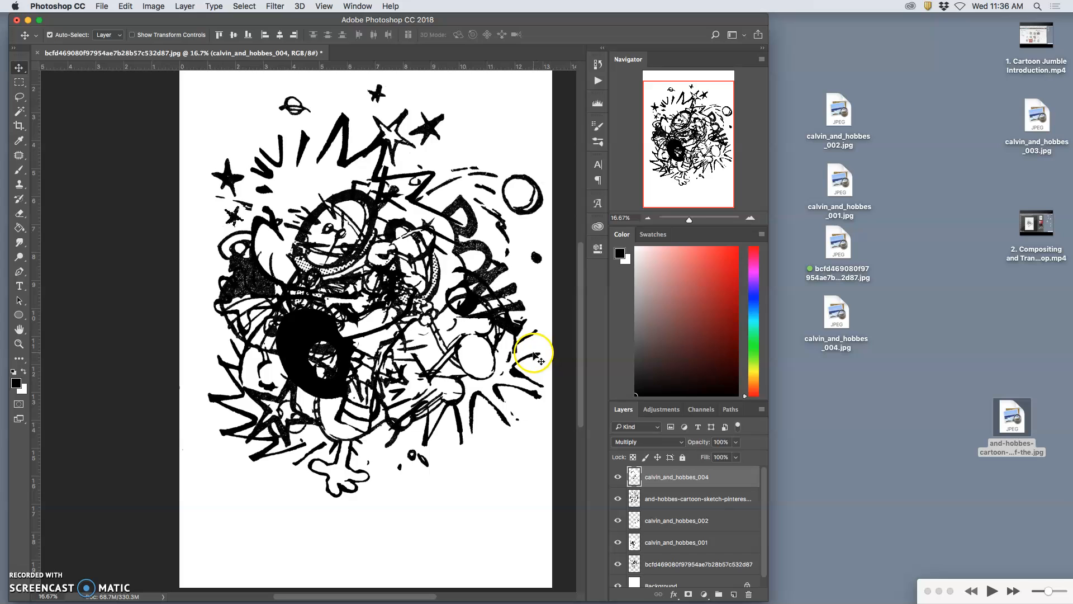
Step: Begin saving the composition under a new file name made of the artist's first name followed by Cartoon Jumble
key(super+minus)
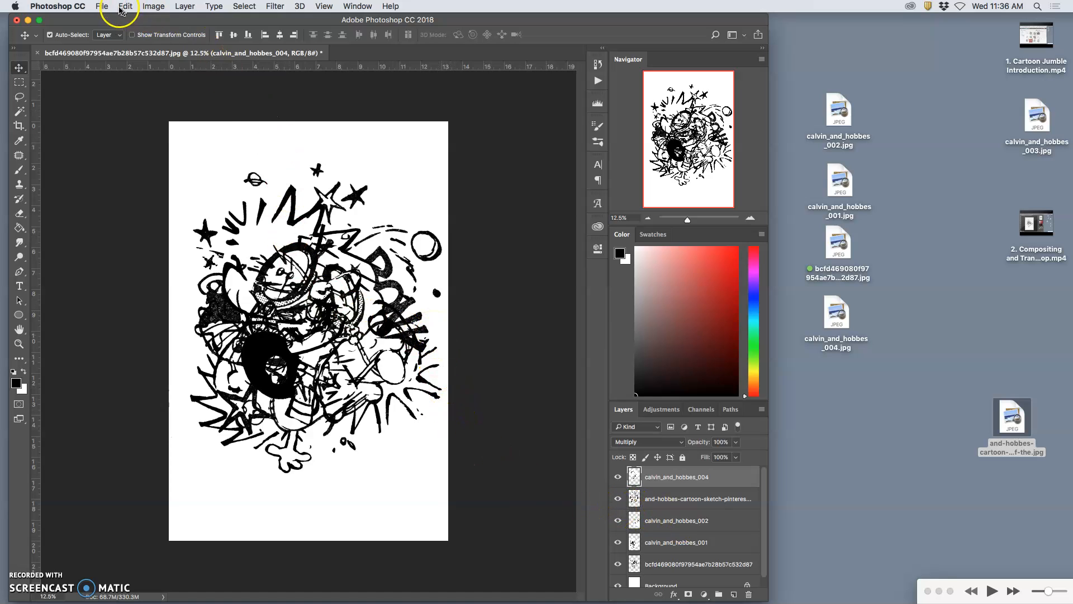
click(103, 6)
click(130, 123)
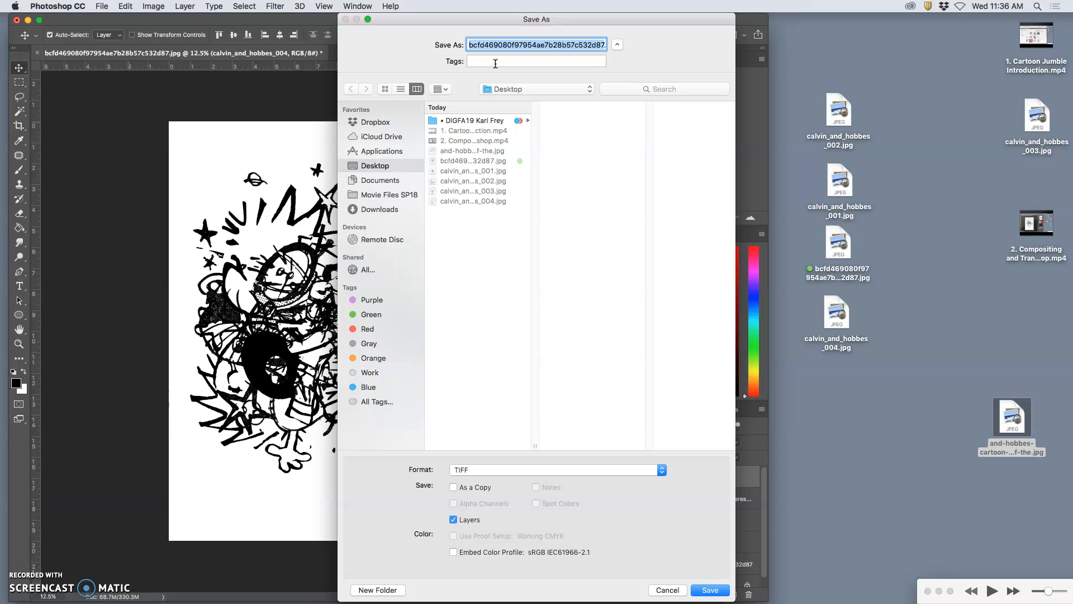
text(K)
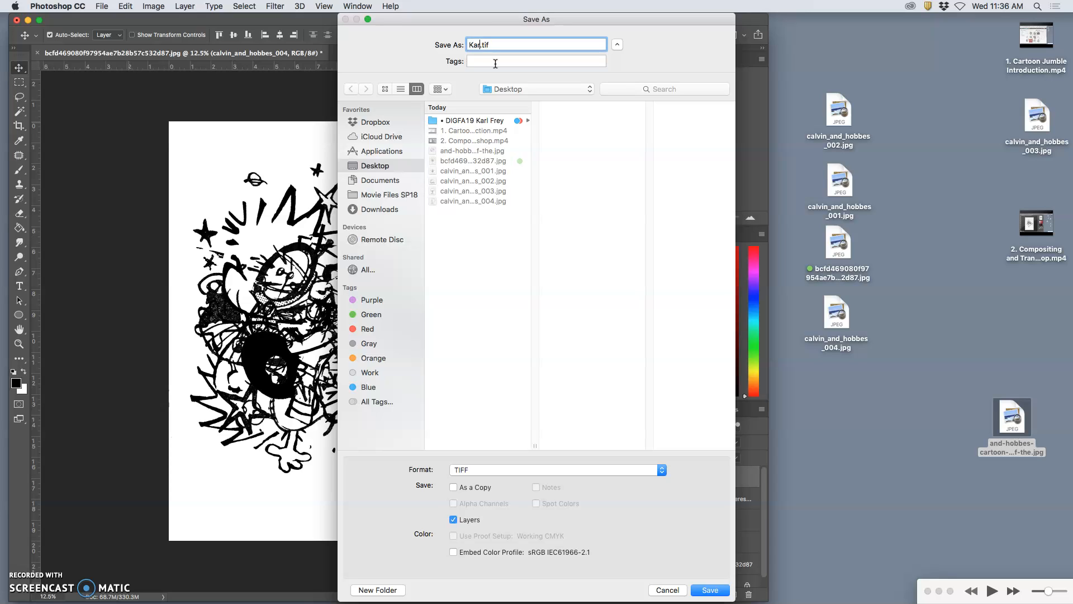
text(arl Cartoon Jumble)
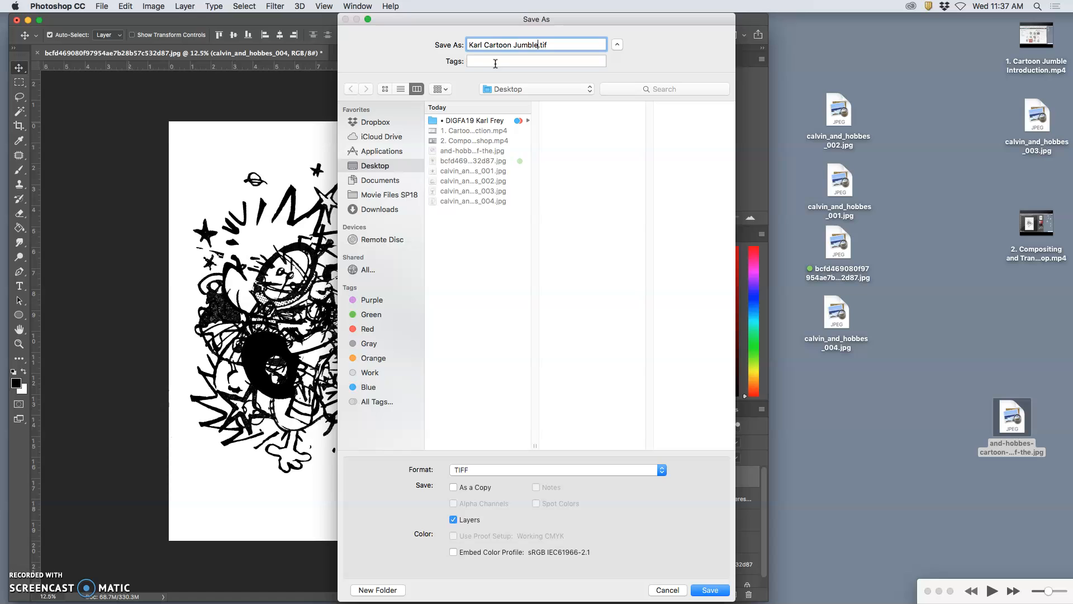
Step: Save the file to the Desktop in Photoshop format with Layers kept
click(508, 90)
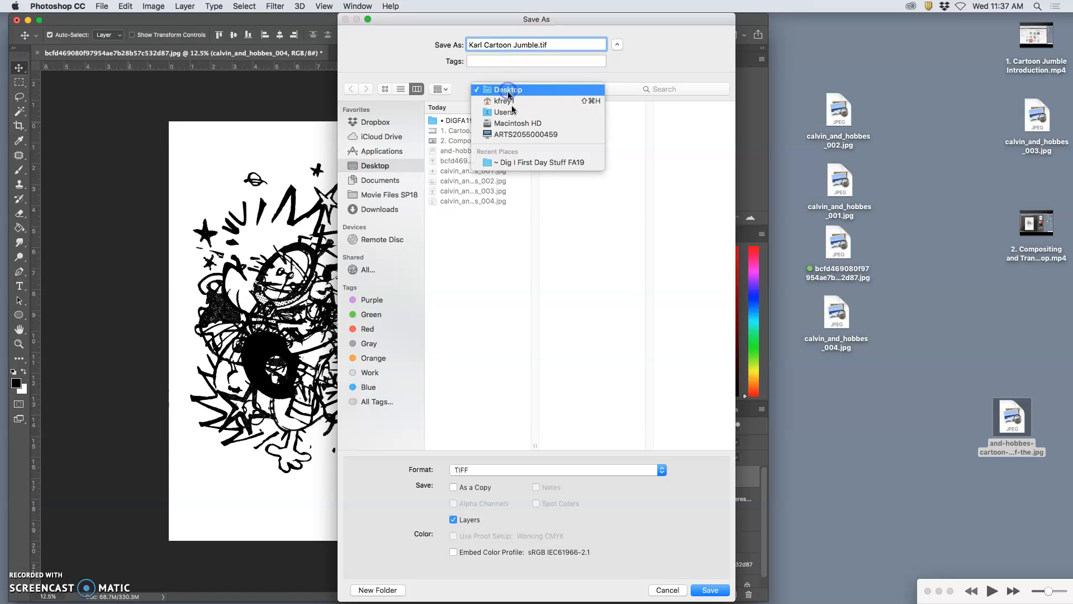
click(508, 99)
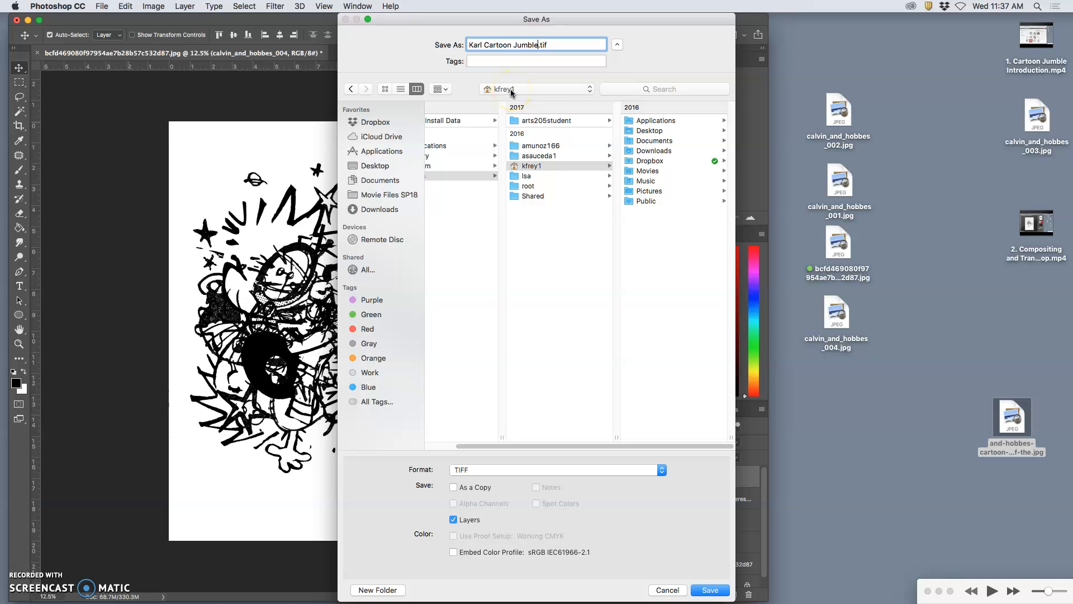
key(super+d)
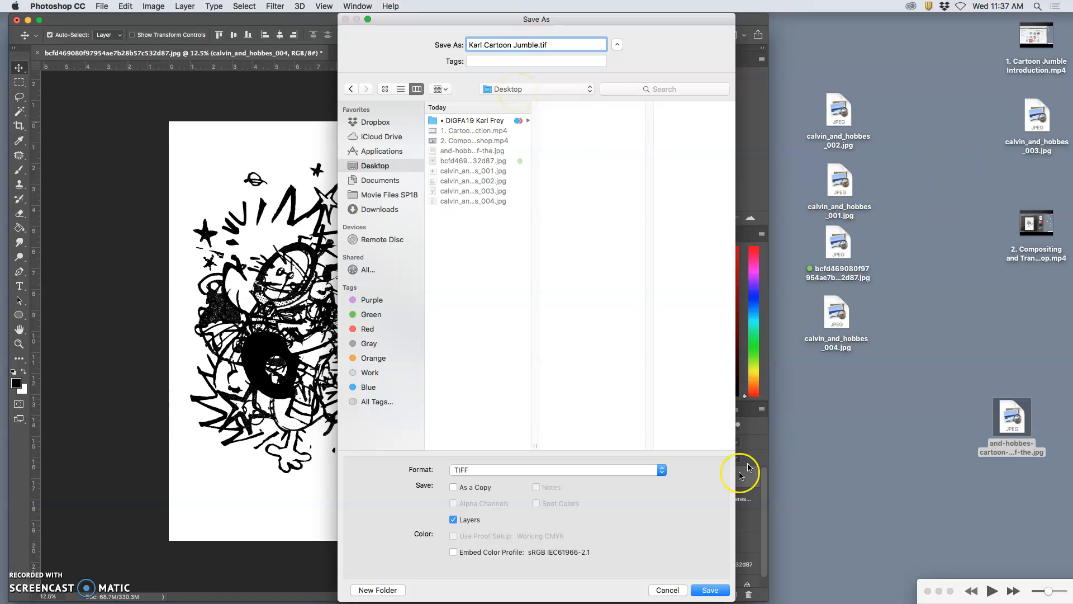
click(469, 472)
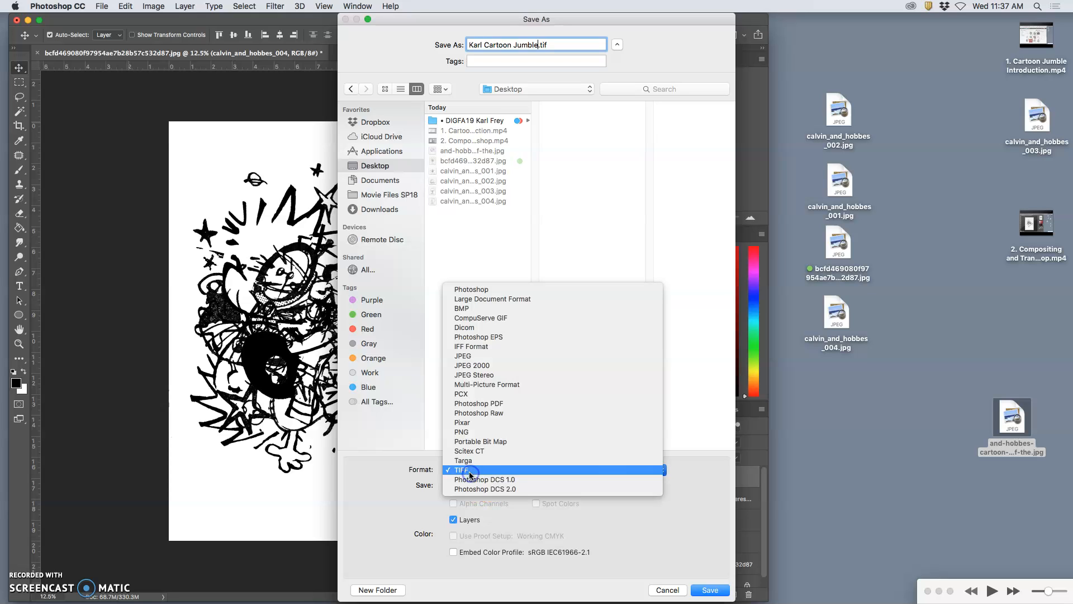
click(467, 290)
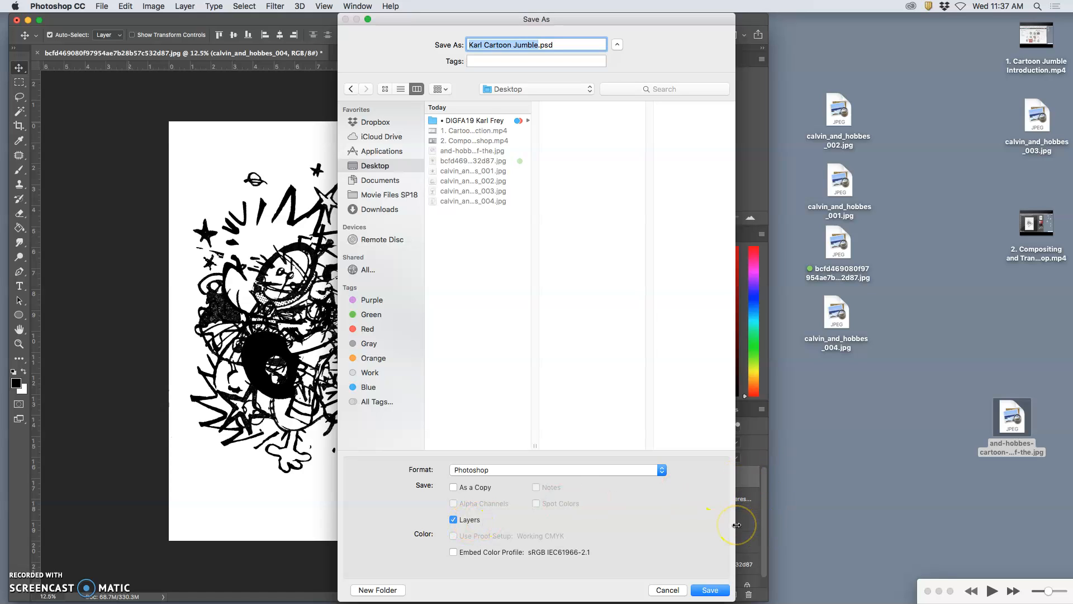
click(710, 590)
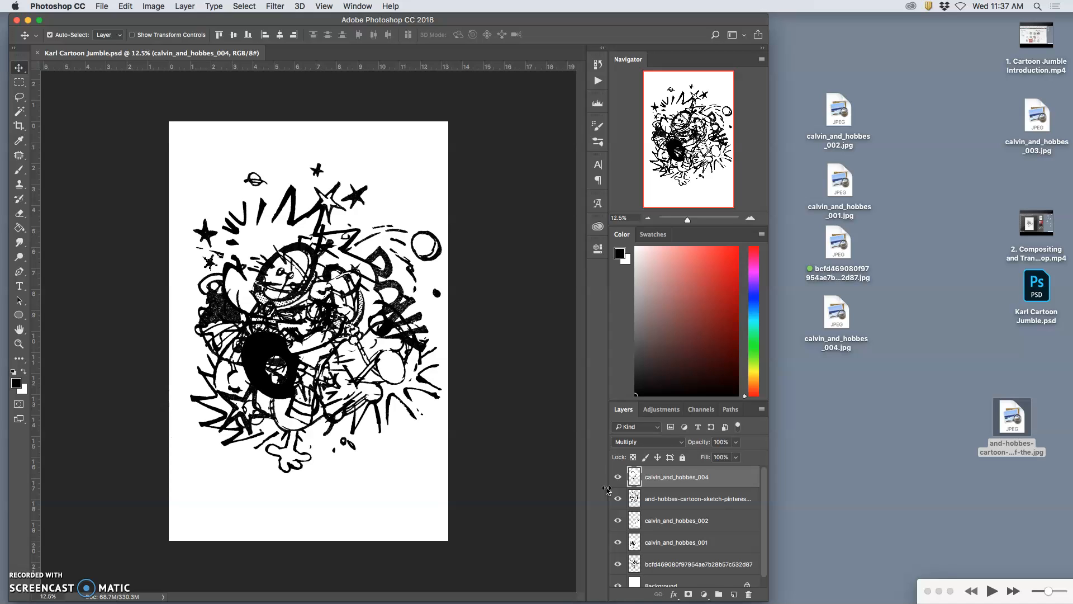
Step: Move the saved PSD file's icon on the desktop to the empty space above the source images
drag(1018, 297, 943, 70)
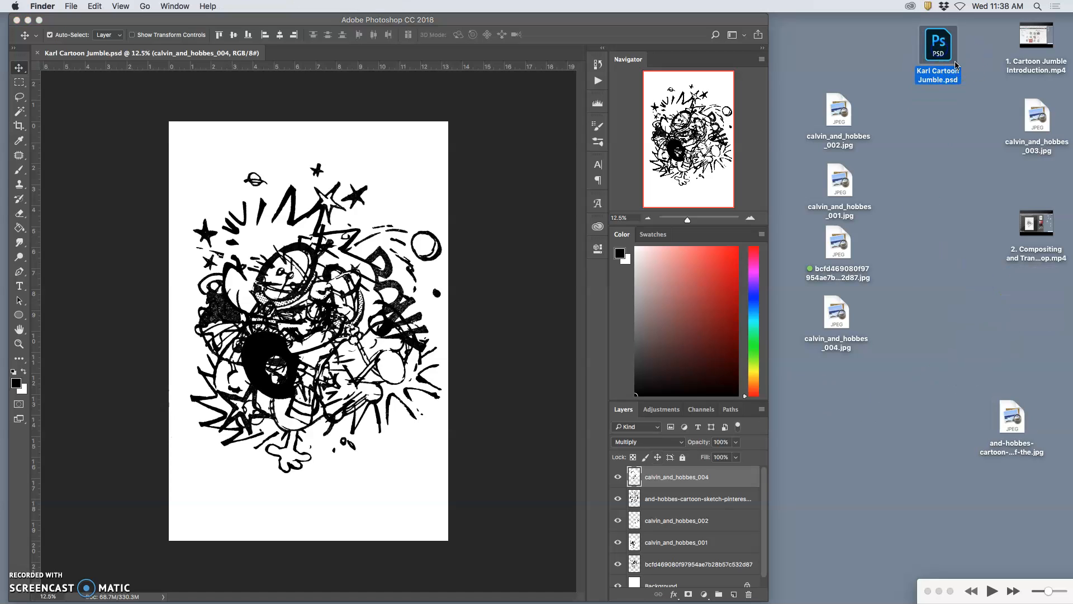
click(945, 104)
click(510, 513)
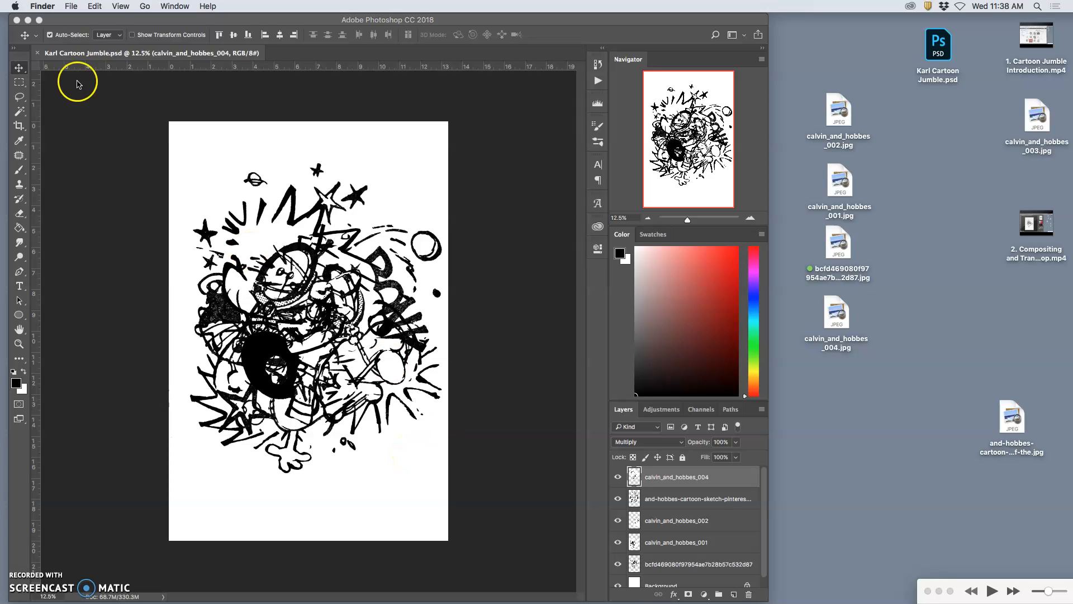
Step: Switch back to Photoshop and enlarge its window to fill the screen
click(71, 6)
click(223, 24)
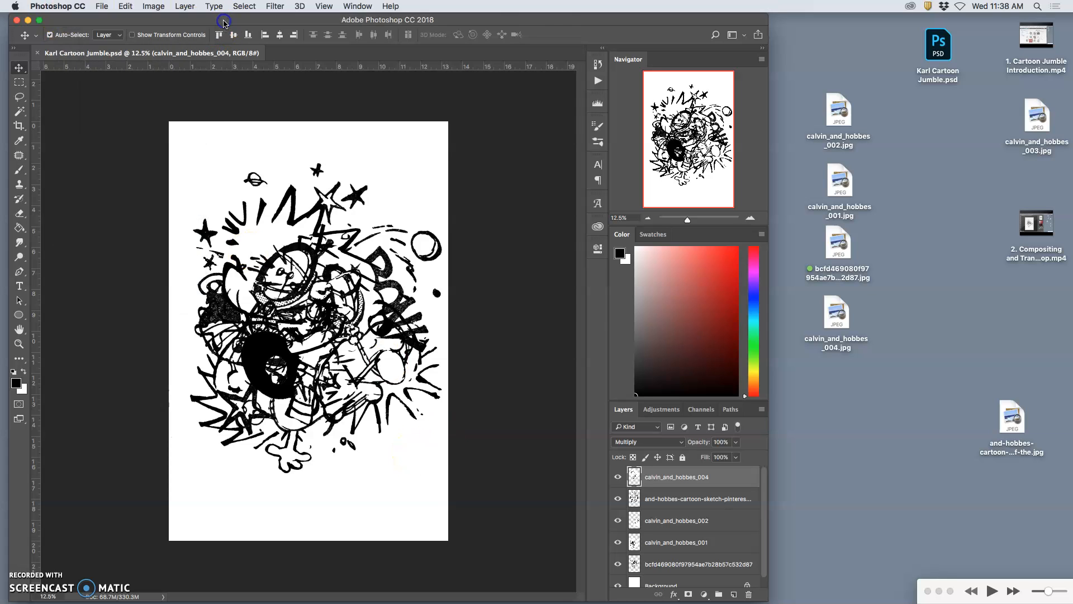
double_click(224, 23)
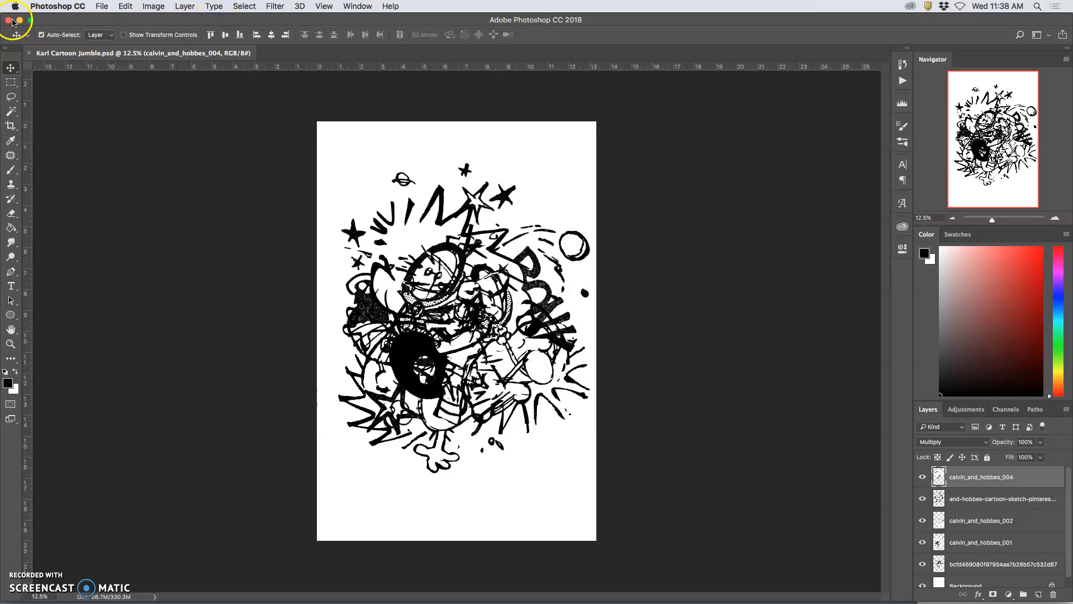
Step: Save a JPEG copy of the composition to the Desktop under the same file name
click(102, 6)
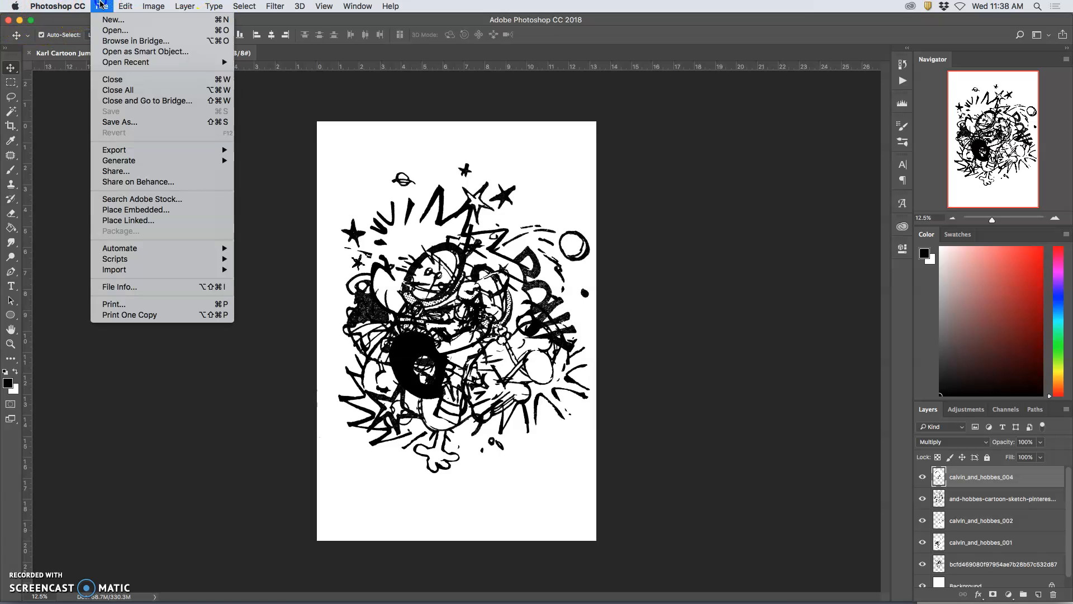
click(120, 121)
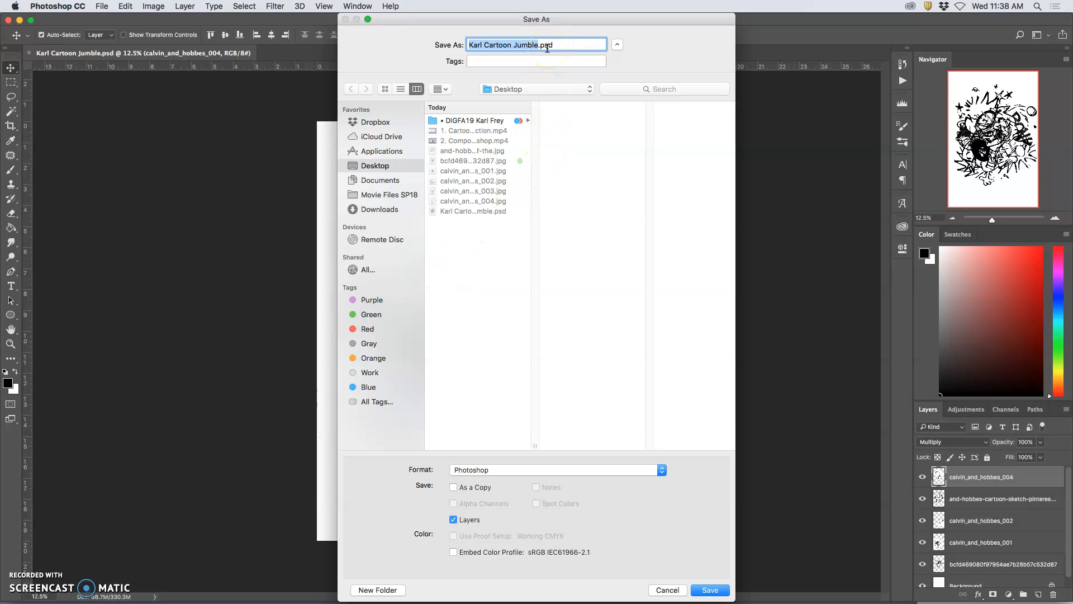
click(545, 469)
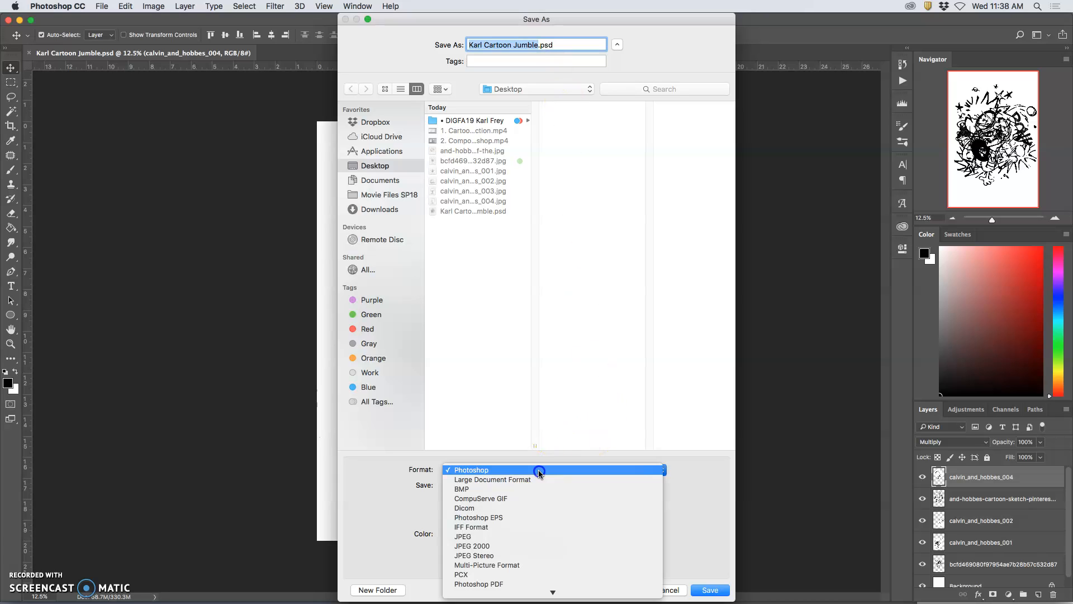
click(476, 538)
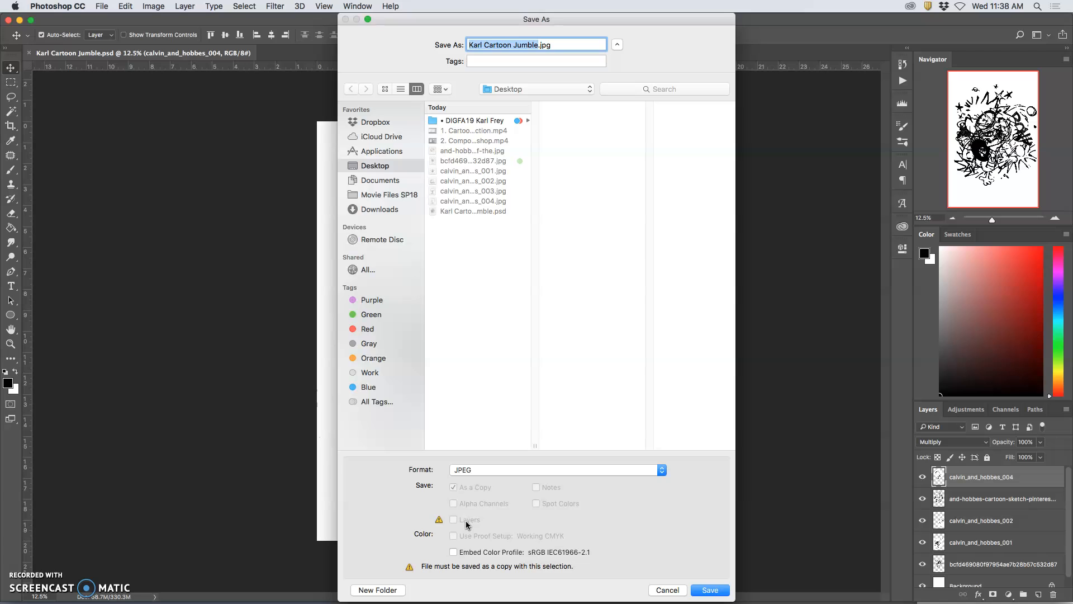
click(707, 589)
click(620, 223)
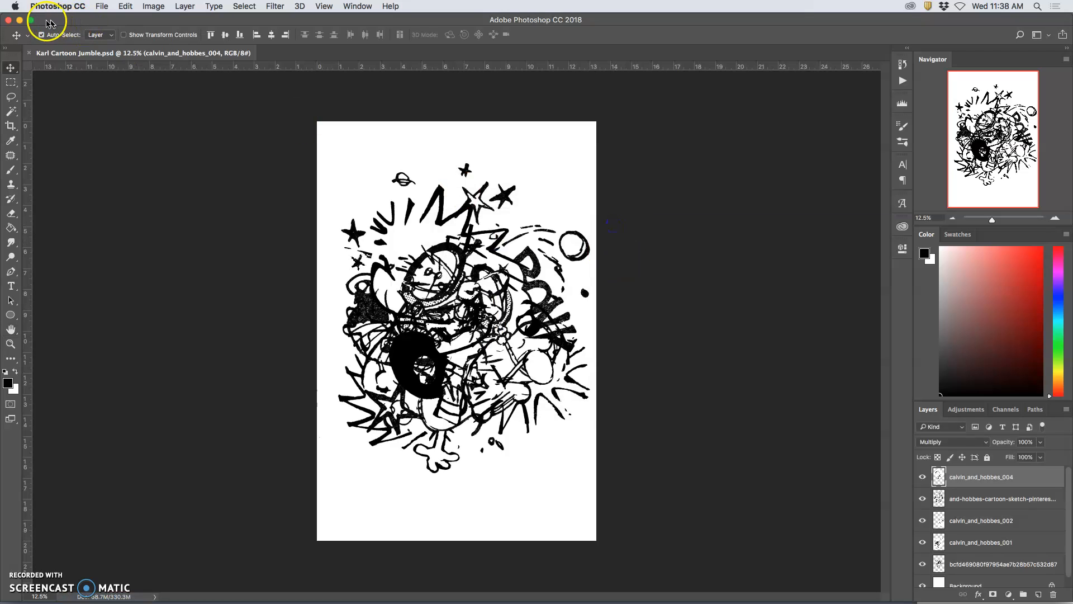
Step: Place the new JPEG's icon beneath the PSD on the desktop and tag the PSD green
key(F11)
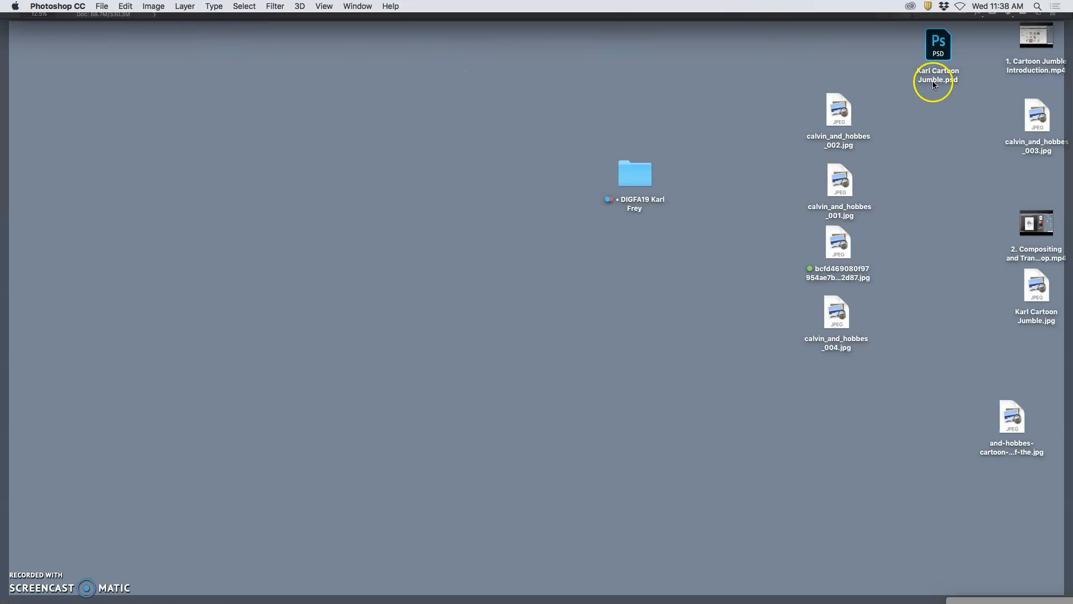
drag(1037, 286, 944, 112)
click(938, 47)
right_click(937, 47)
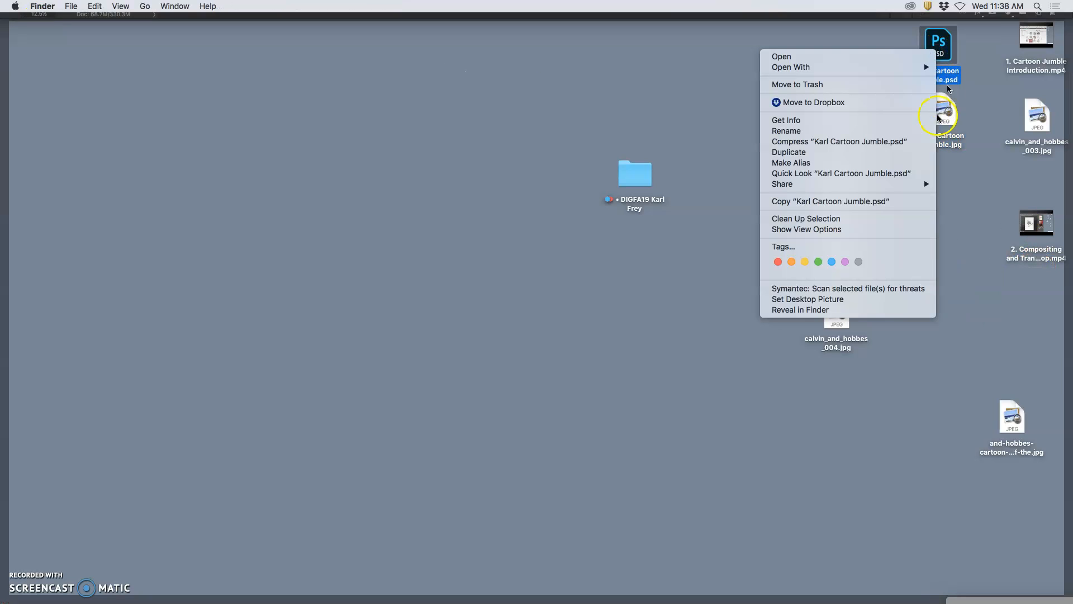
click(818, 263)
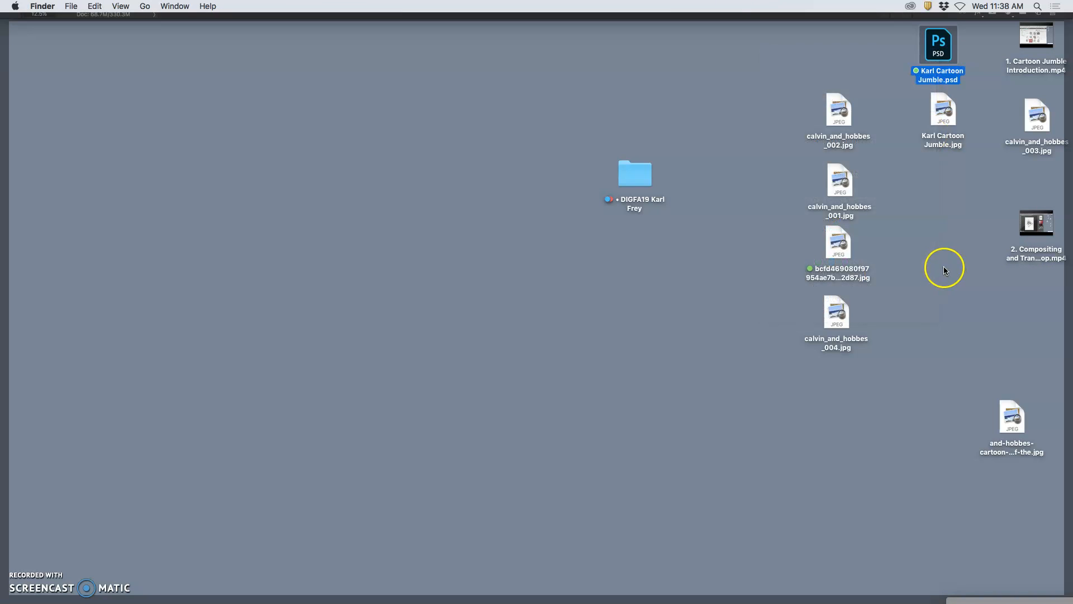
Step: Tag the Cartoon Jumble JPEG orange and line its icon up beneath the PSD
right_click(944, 120)
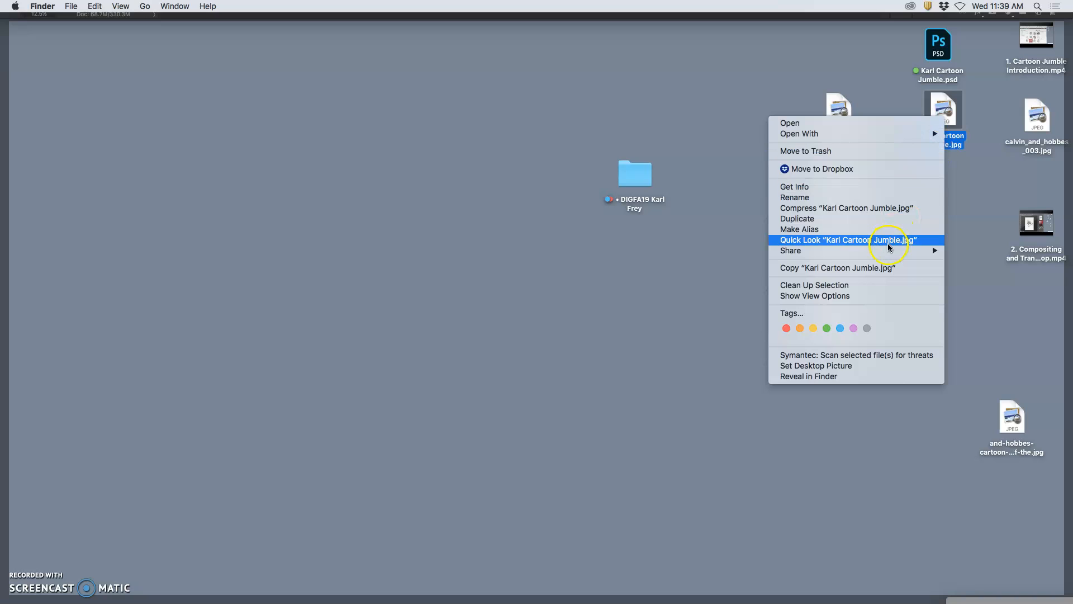
click(802, 330)
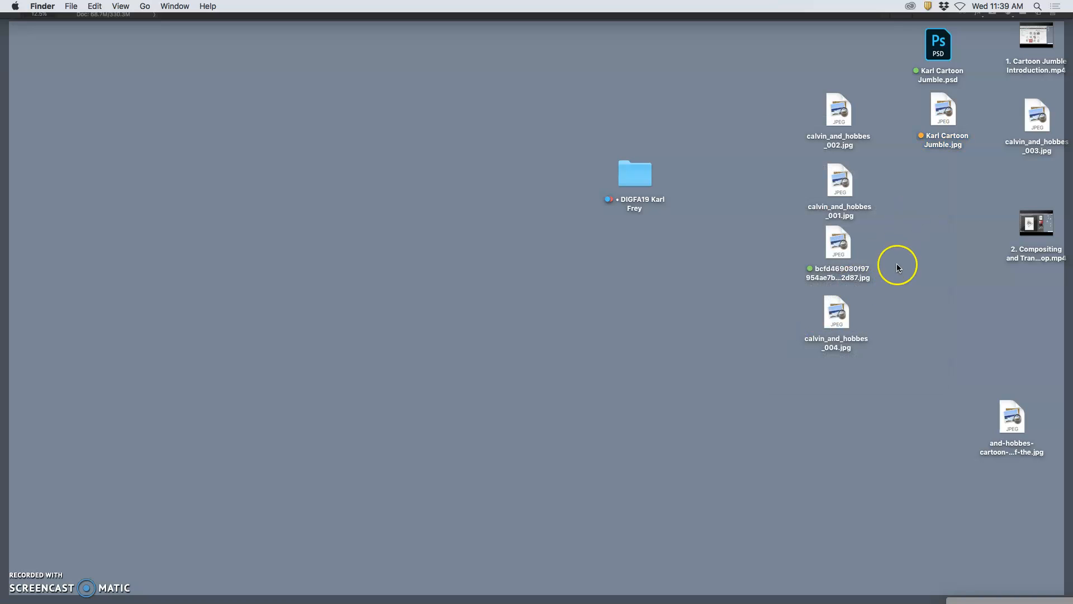
drag(946, 121, 943, 121)
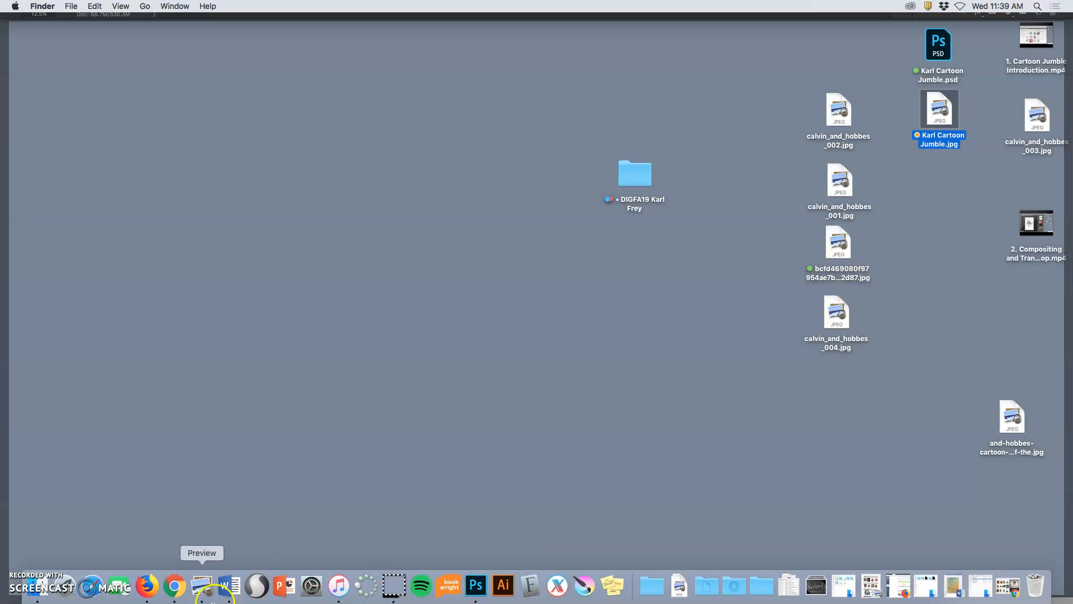
Step: Switch to Photobucket in Chrome and open the Exercise 1 Cartoon Jumble album under DIGITAL ART 1, 1-Digital I Exercises
click(178, 585)
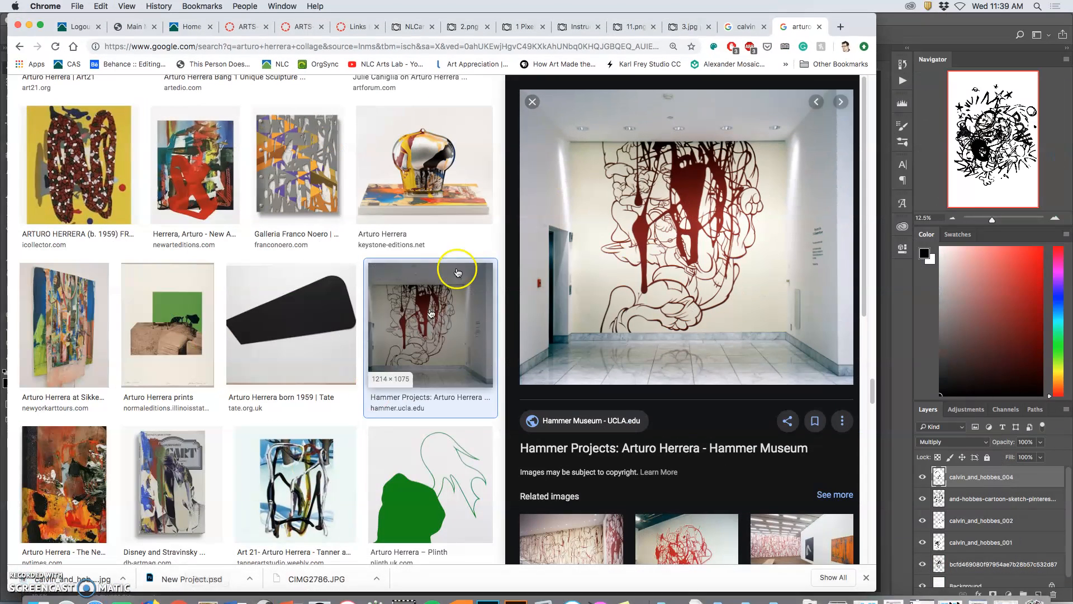
click(412, 27)
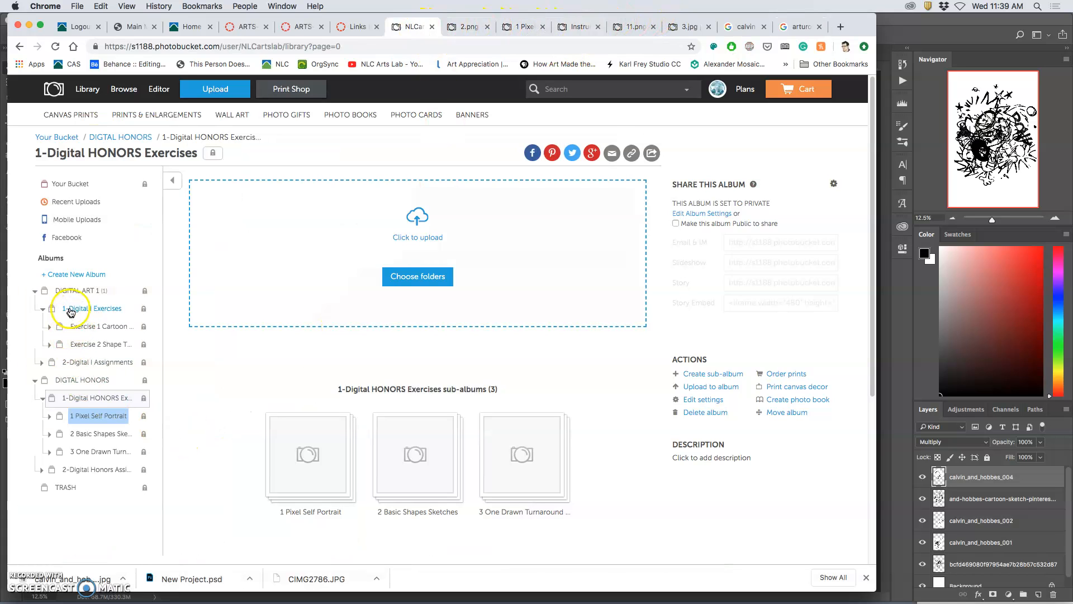
click(34, 290)
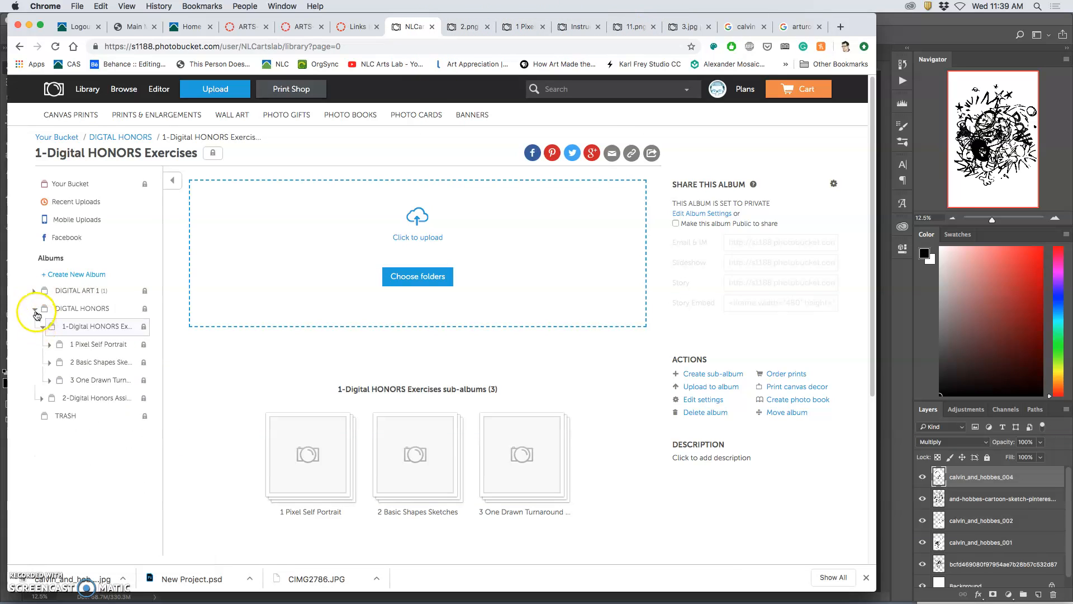
click(35, 309)
click(34, 290)
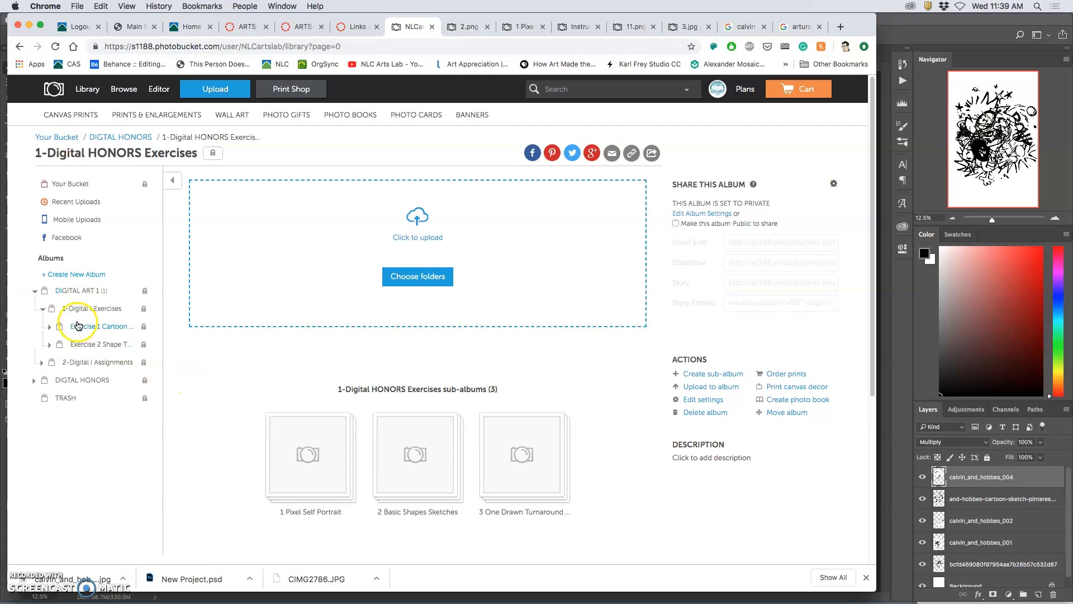
click(41, 310)
click(42, 311)
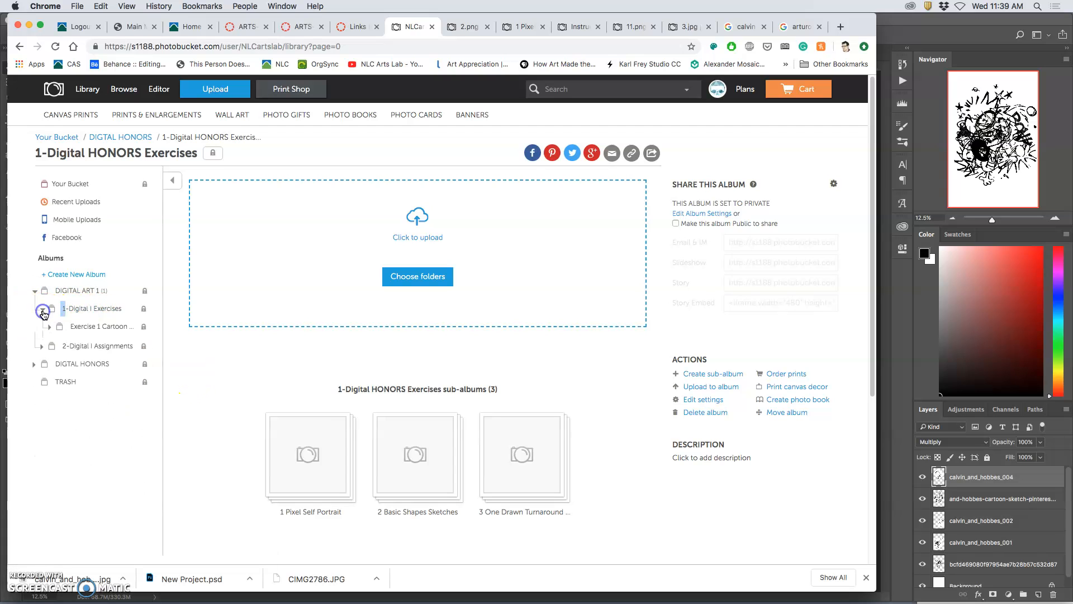
click(93, 330)
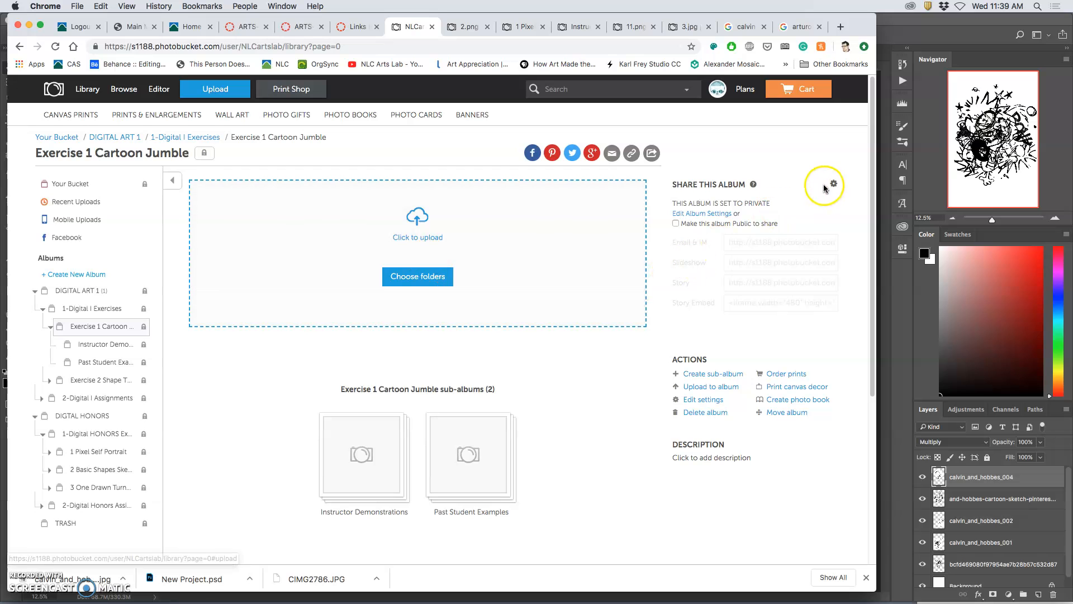
Step: Upload the Cartoon Jumble JPEG from the desktop to the Exercise 1 Cartoon Jumble album
key(F11)
drag(939, 116, 413, 243)
key(F11)
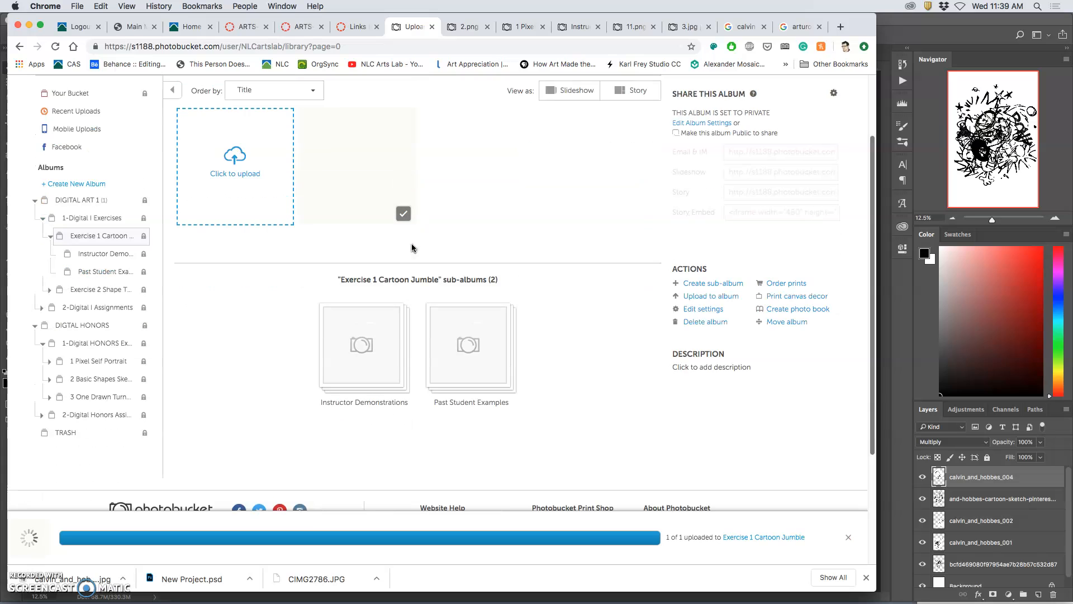
click(467, 211)
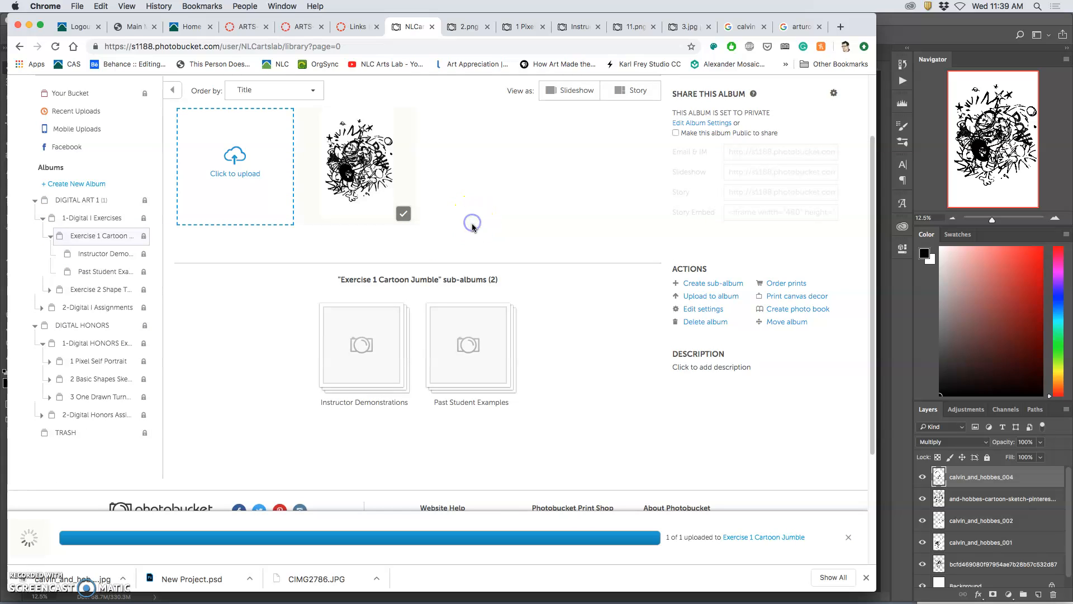
Step: Open the uploaded image and title it FA19 followed by the artist's first name
click(365, 174)
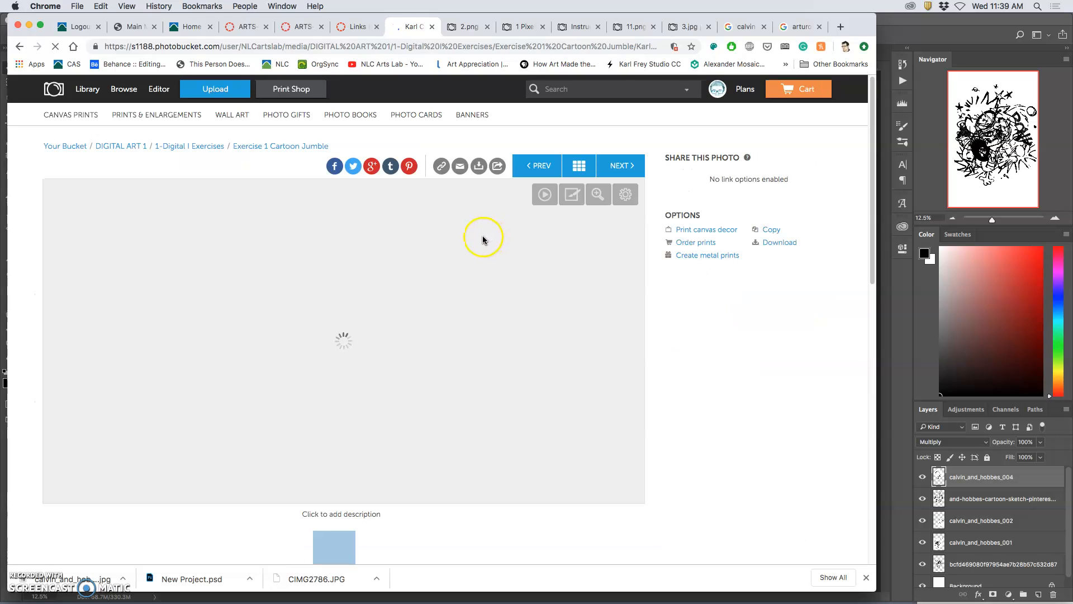
scroll(479, 278, down, 2)
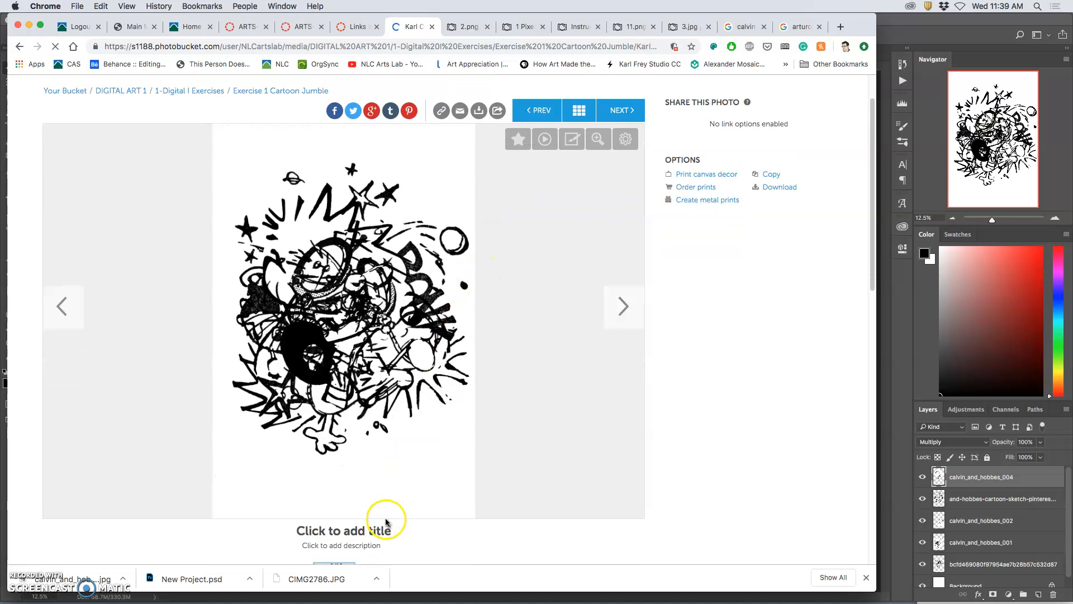
click(380, 531)
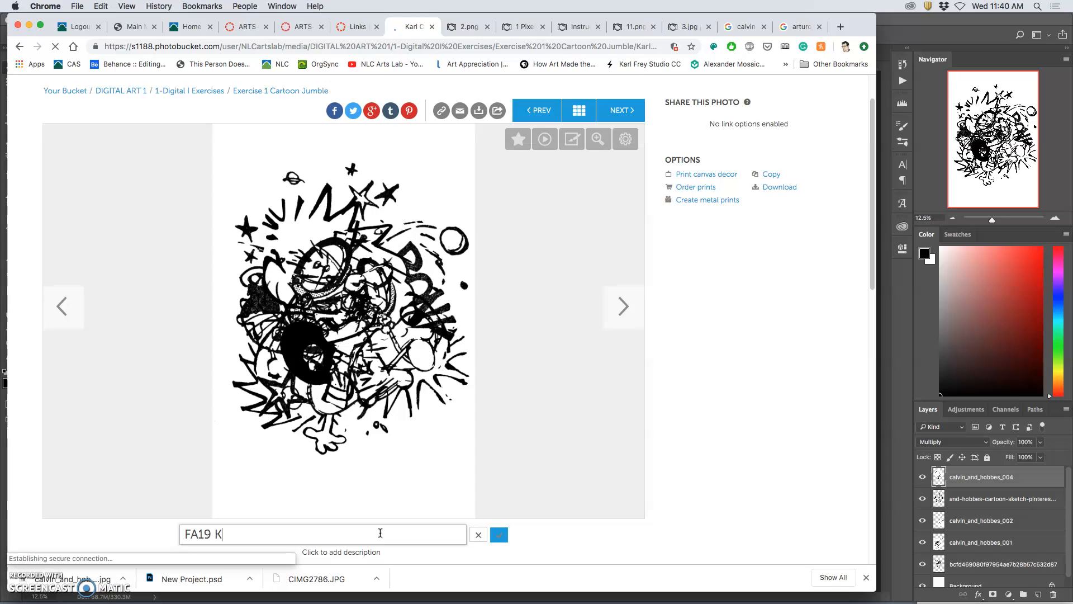
click(500, 535)
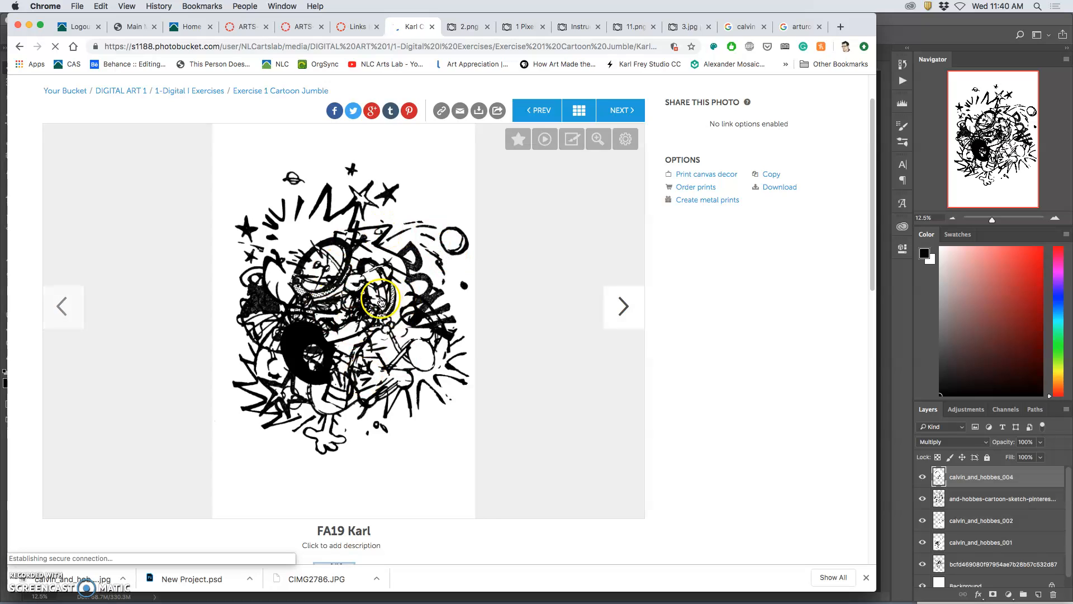
Step: Switch back to Photoshop and hide the white Background layer of the composition
click(914, 25)
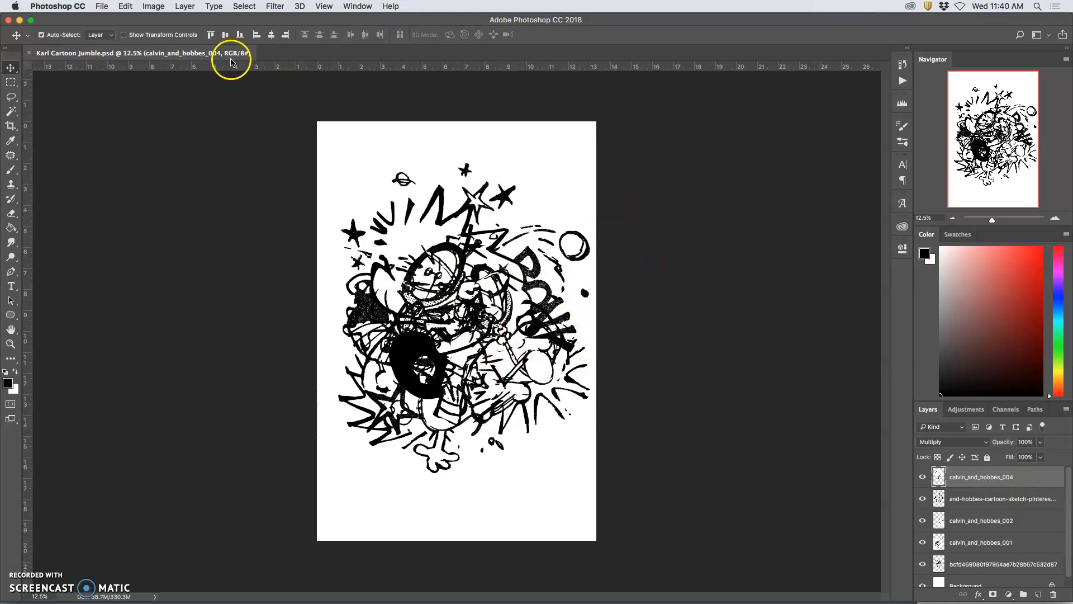
click(961, 480)
scroll(960, 504, down, 1)
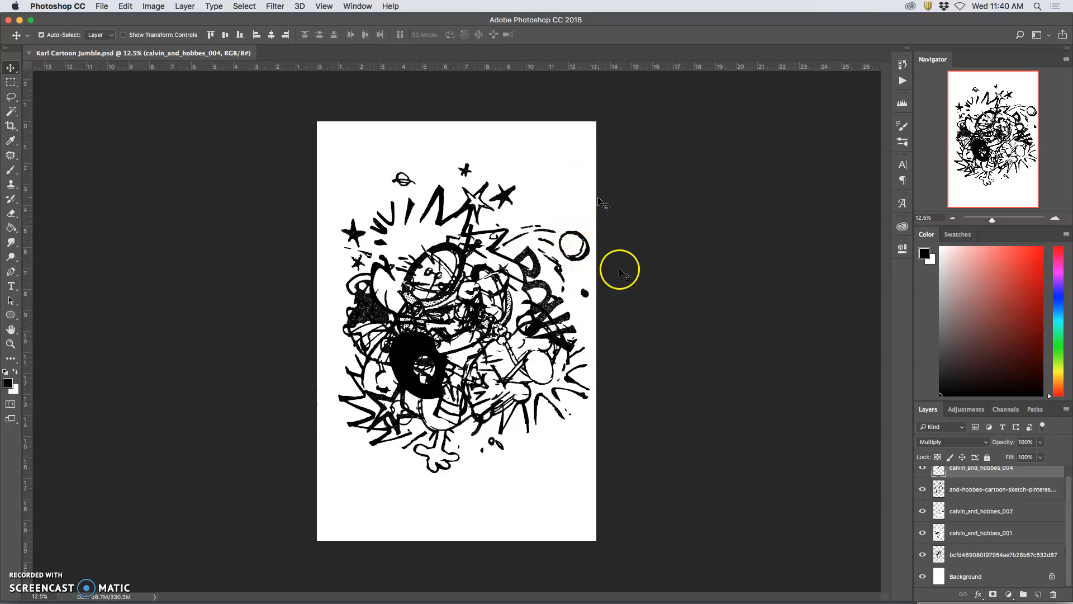
click(923, 577)
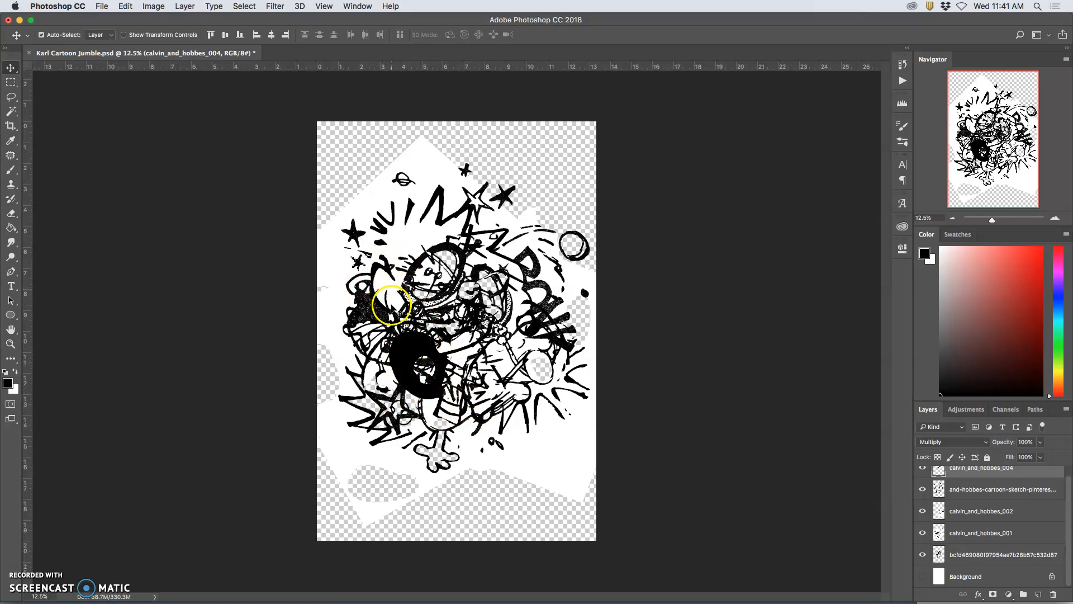
Step: Merge all visible drawing layers into a new layer above calvin_and_hobbes_004, keeping the original layers
scroll(973, 548, up, 1)
click(1023, 478)
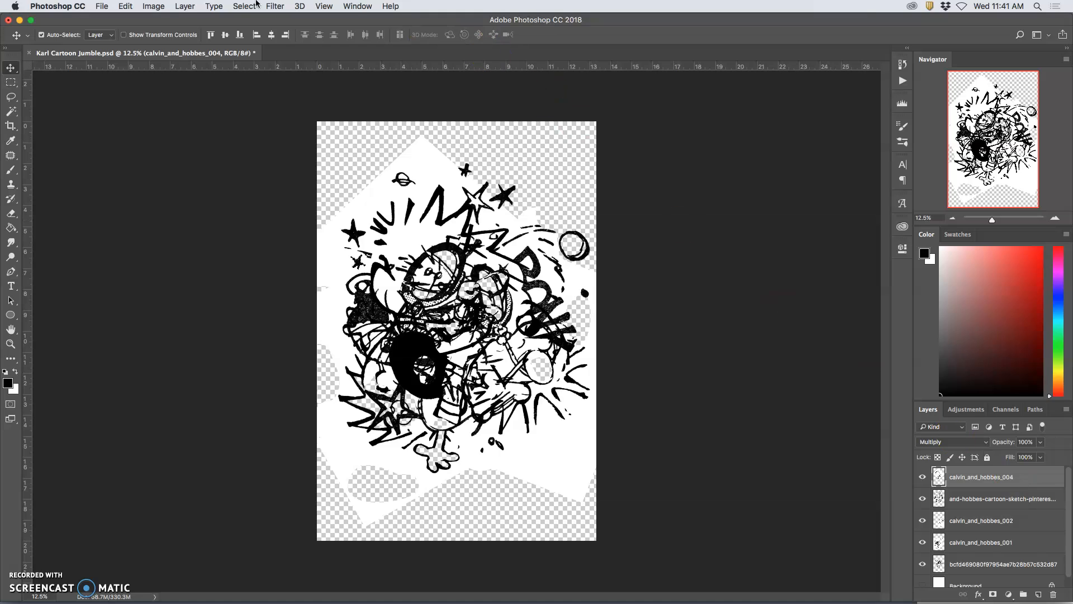
click(186, 6)
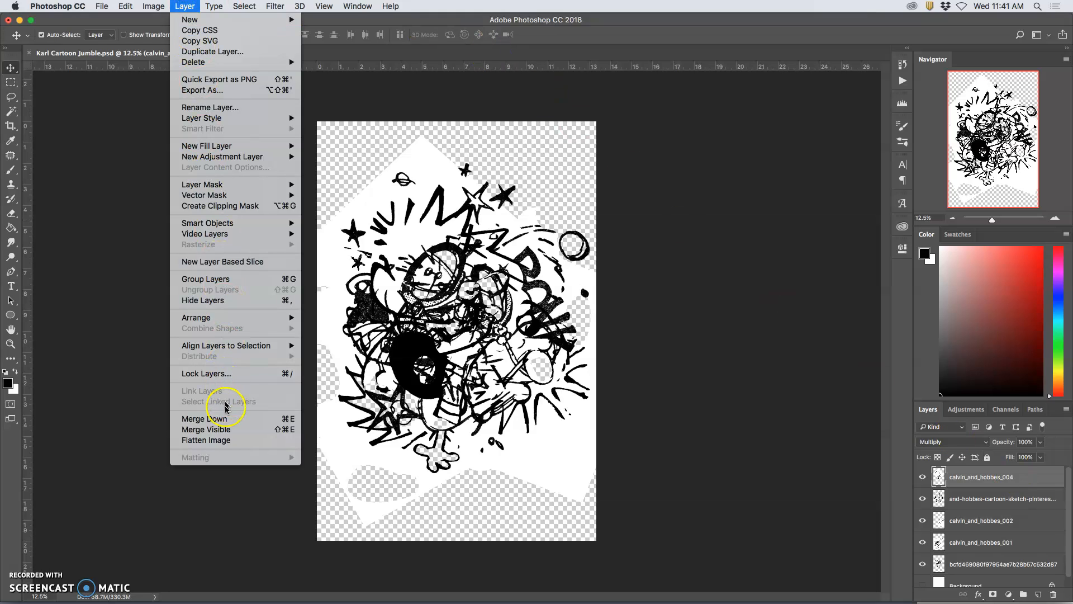
alt+click(222, 433)
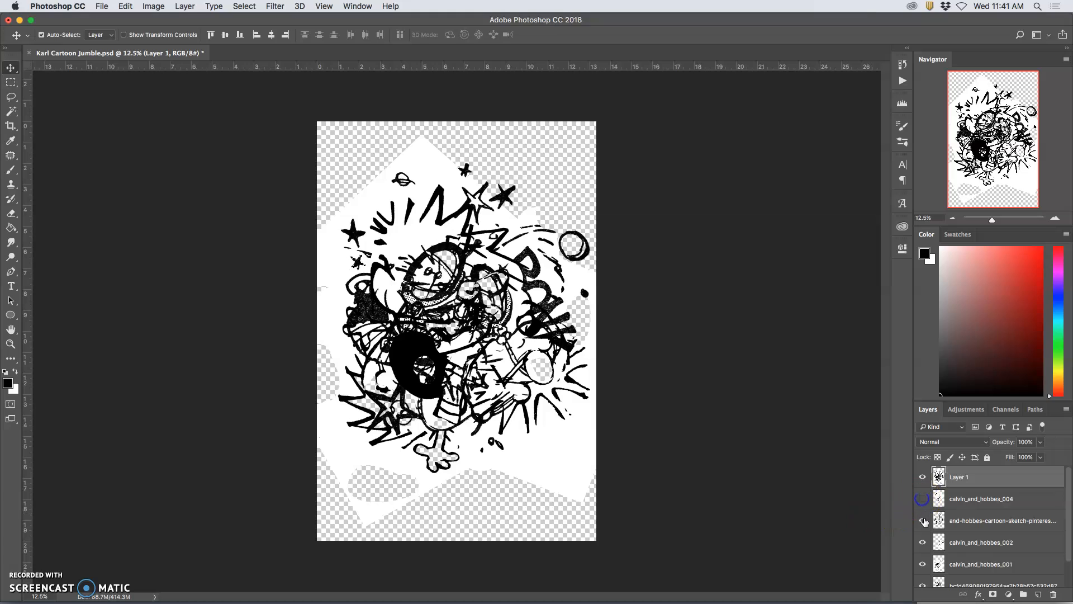
Step: Hide all the original drawing layers so that only the merged layer is shown
scroll(925, 567, down, 3)
click(922, 555)
scroll(965, 554, up, 3)
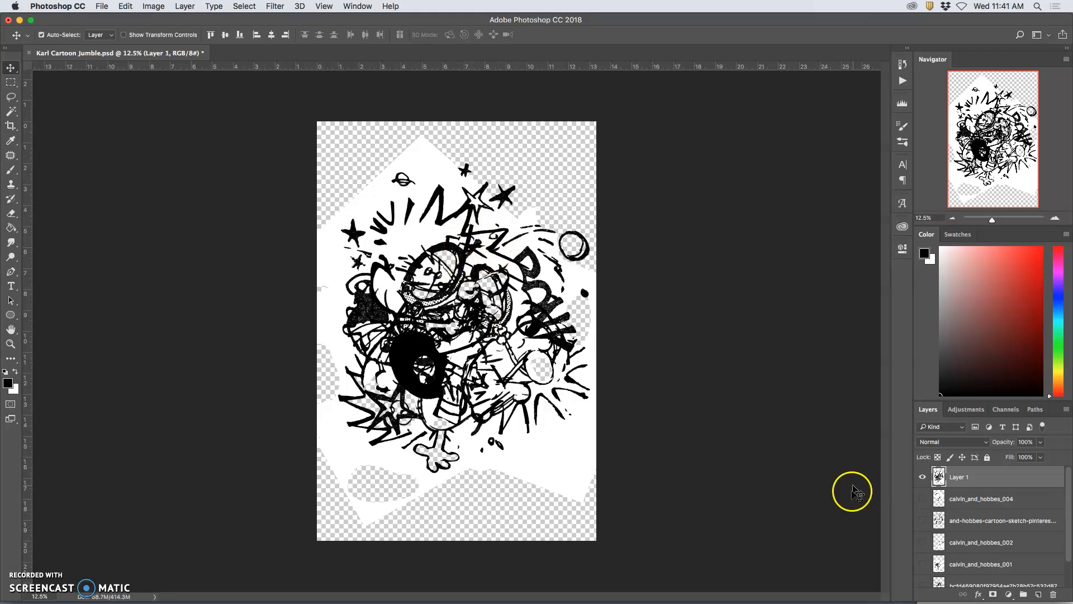
click(923, 477)
click(923, 476)
Step: Select every white area of the merged layer using the Magic Wand with Contiguous off, delete it and deselect
click(11, 112)
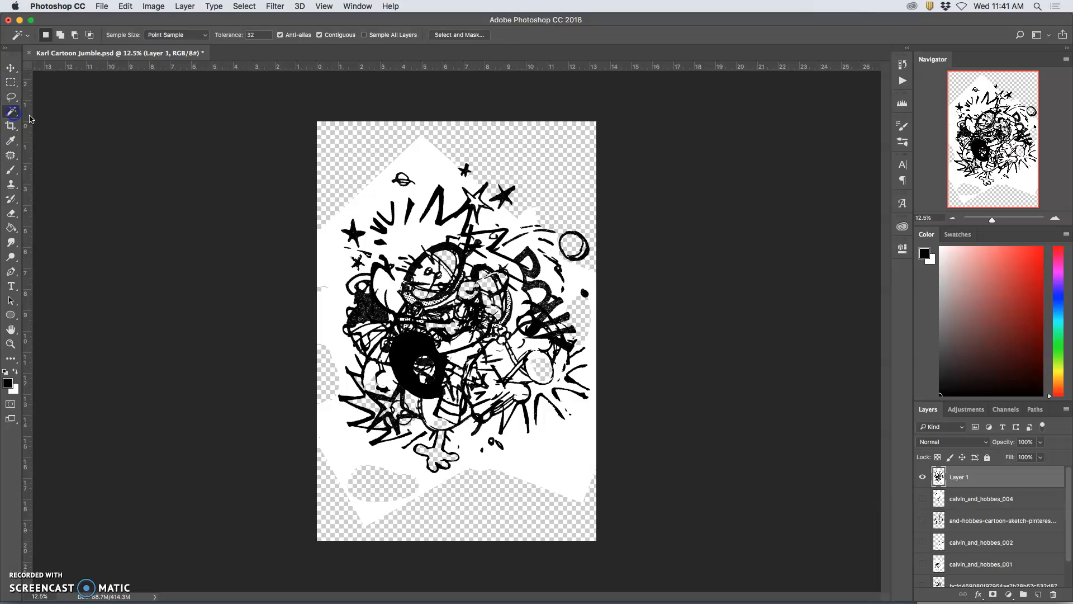
click(426, 161)
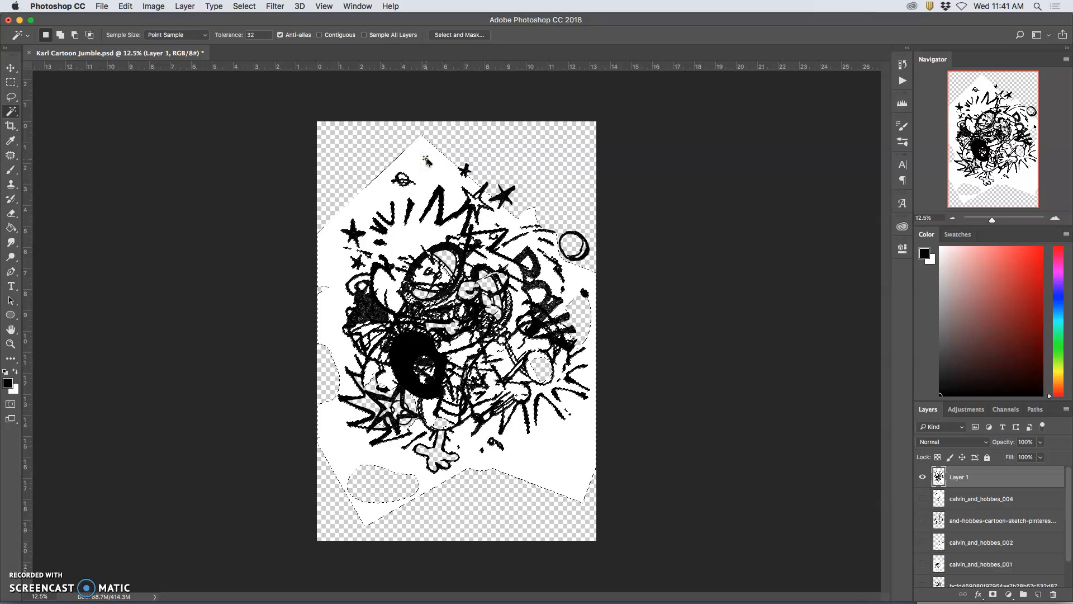
key(Delete)
key(super+d)
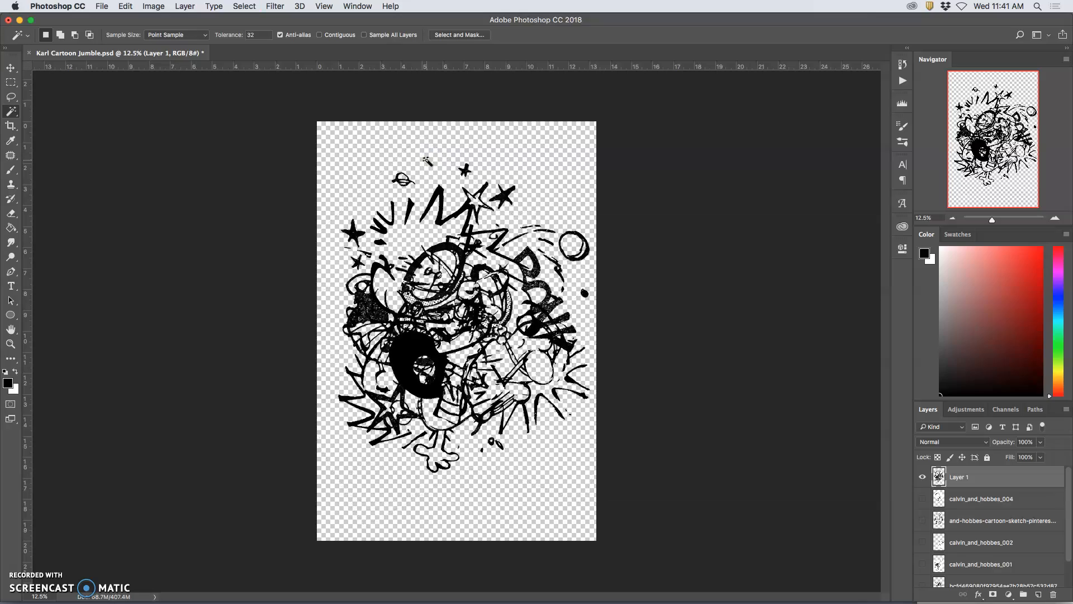
key(super+plus)
key(super+plus)
key(super+plus)
key(super+plus)
key(super+plus)
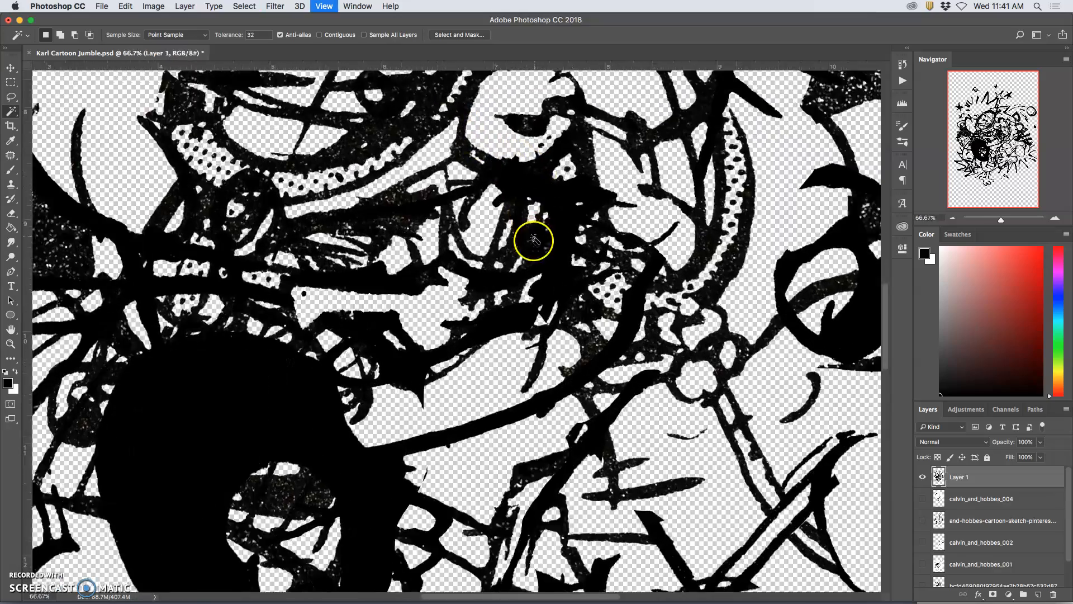
Step: Remove the stray speck near the canvas's lower left edge from the merged layer using the Lasso tool
scroll(515, 276, down, 2)
scroll(514, 276, down, 10)
scroll(456, 271, left, 10)
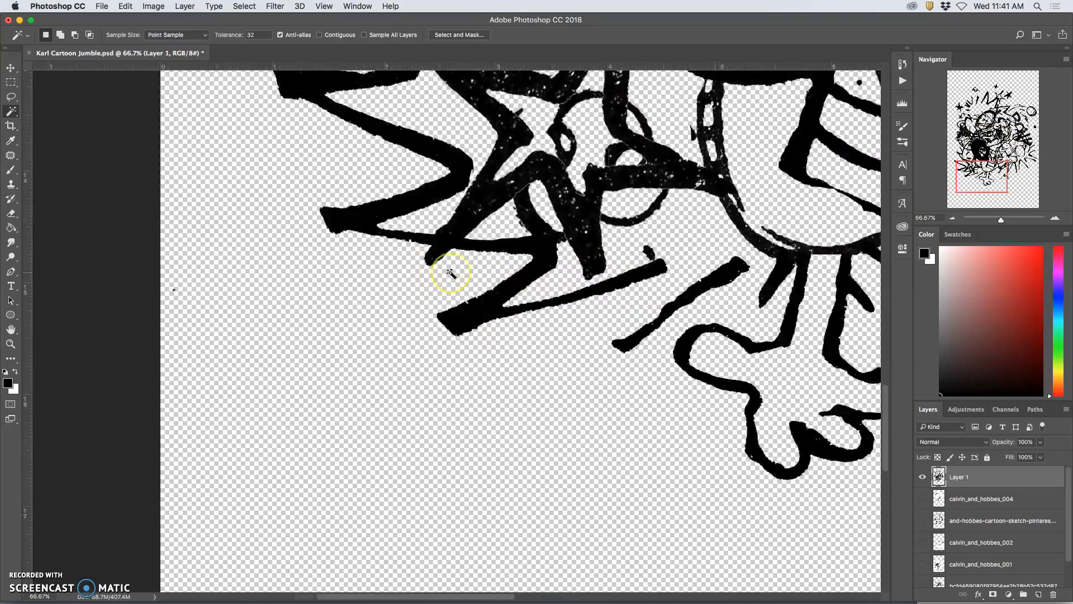
scroll(450, 274, up, 10)
scroll(451, 273, down, 13)
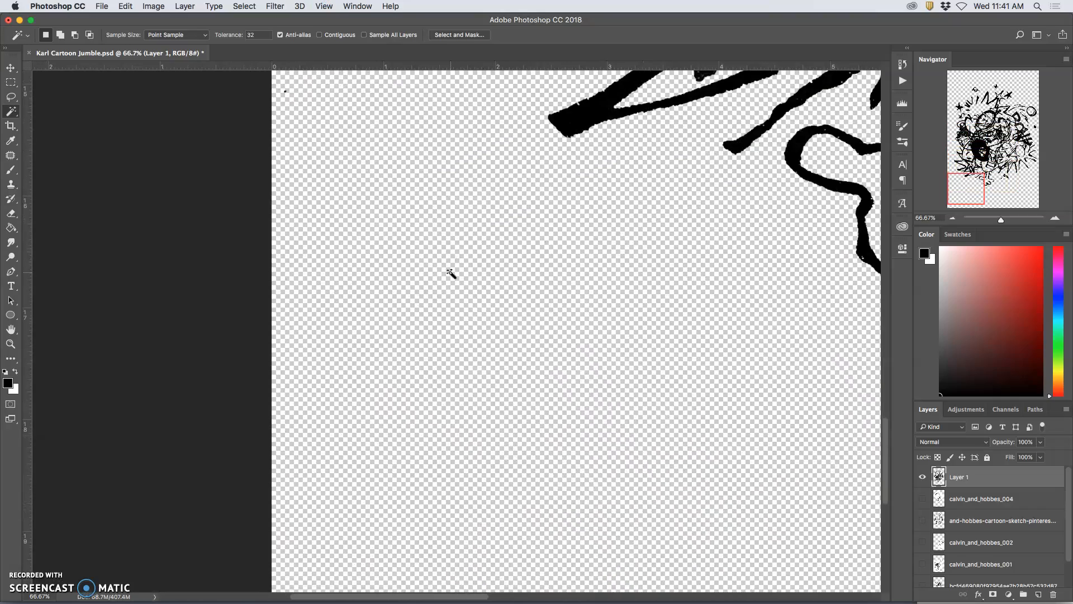
scroll(407, 258, up, 3)
click(11, 96)
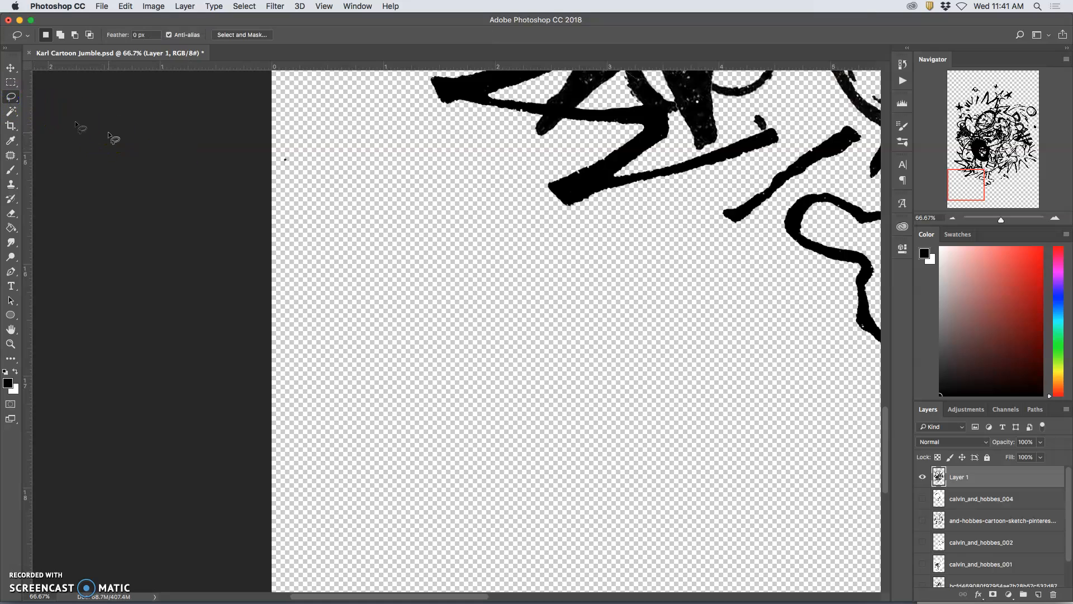
drag(270, 147, 297, 143)
drag(368, 180, 461, 203)
Step: Inspect the rest of the merged line art for remaining stray marks
scroll(460, 203, up, 15)
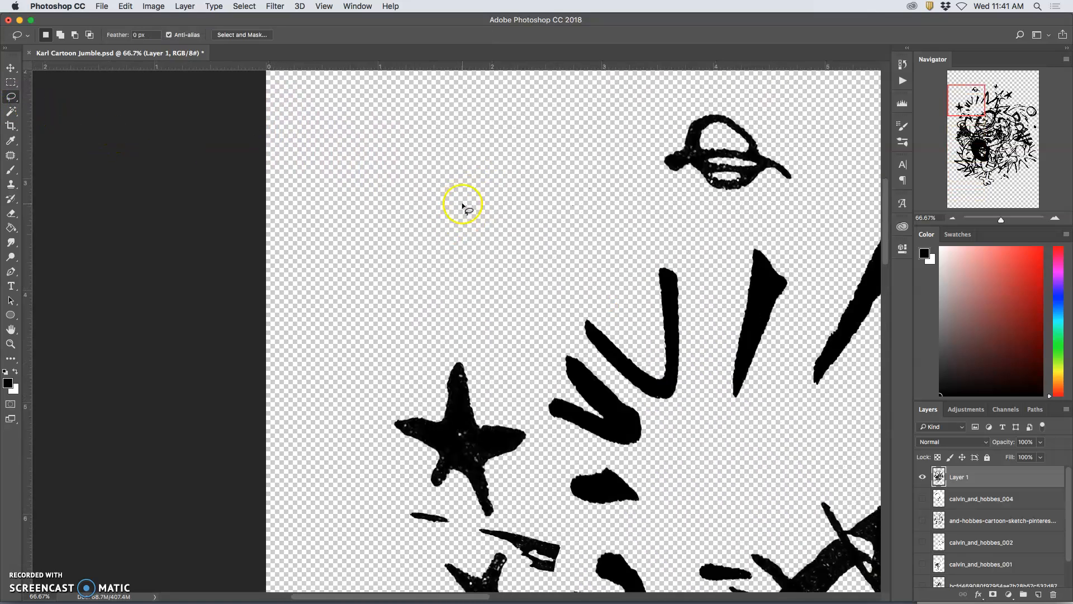
scroll(462, 206, right, 15)
scroll(462, 206, down, 6)
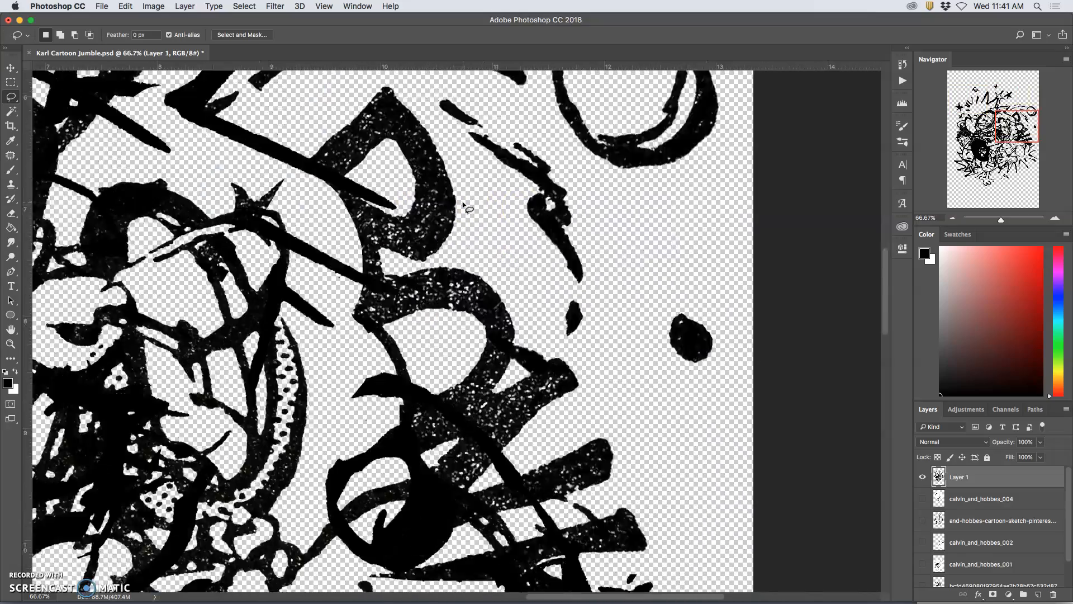
scroll(462, 205, down, 8)
scroll(461, 206, left, 4)
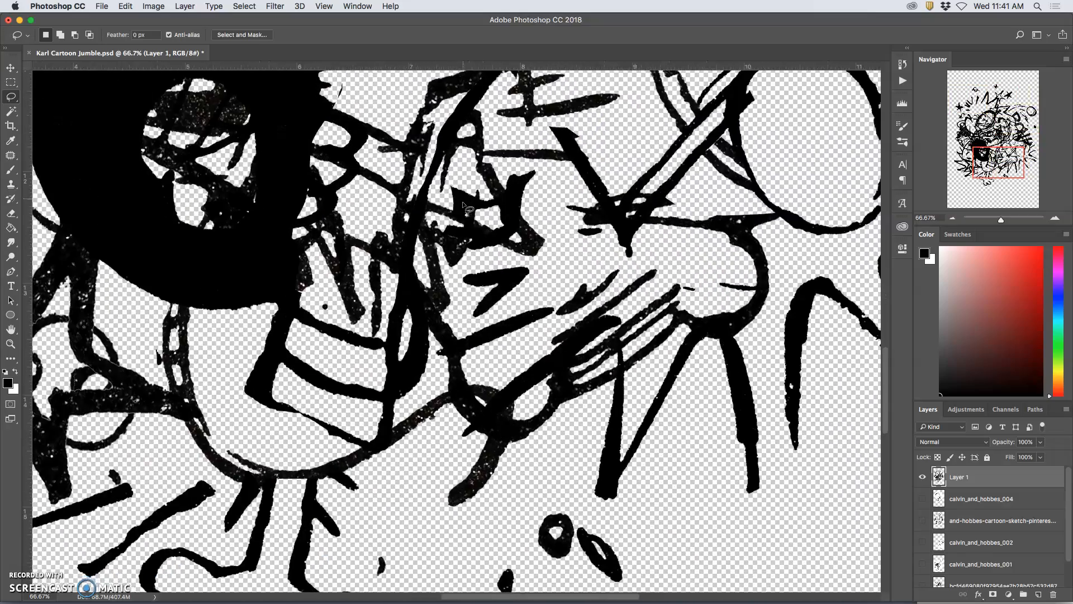
scroll(463, 205, down, 7)
scroll(462, 208, down, 5)
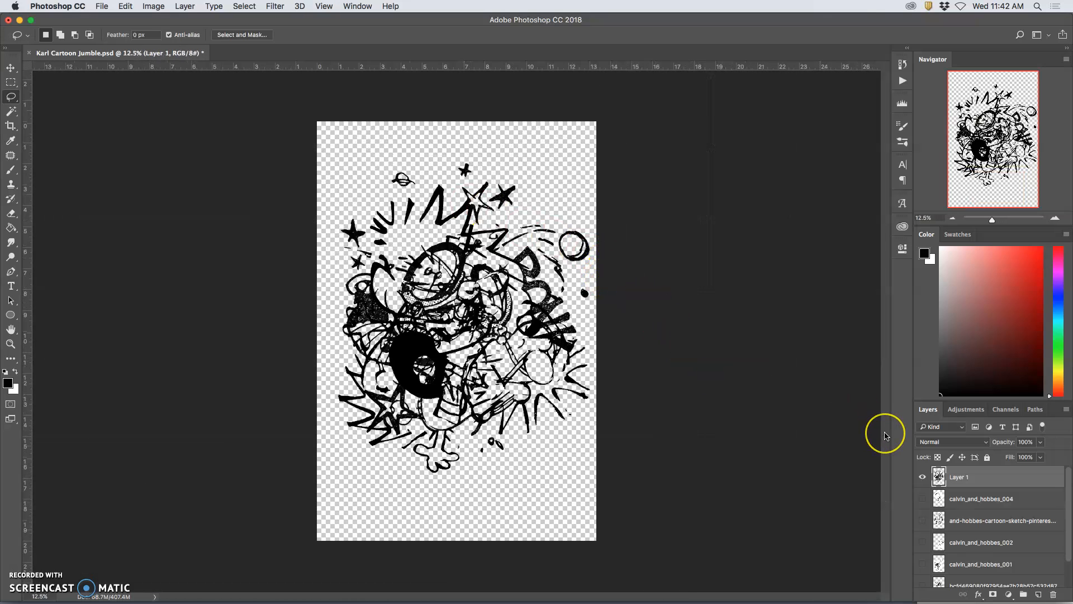
Step: Apply a muted blue Color Overlay to the merged Layer 1
double_click(1002, 482)
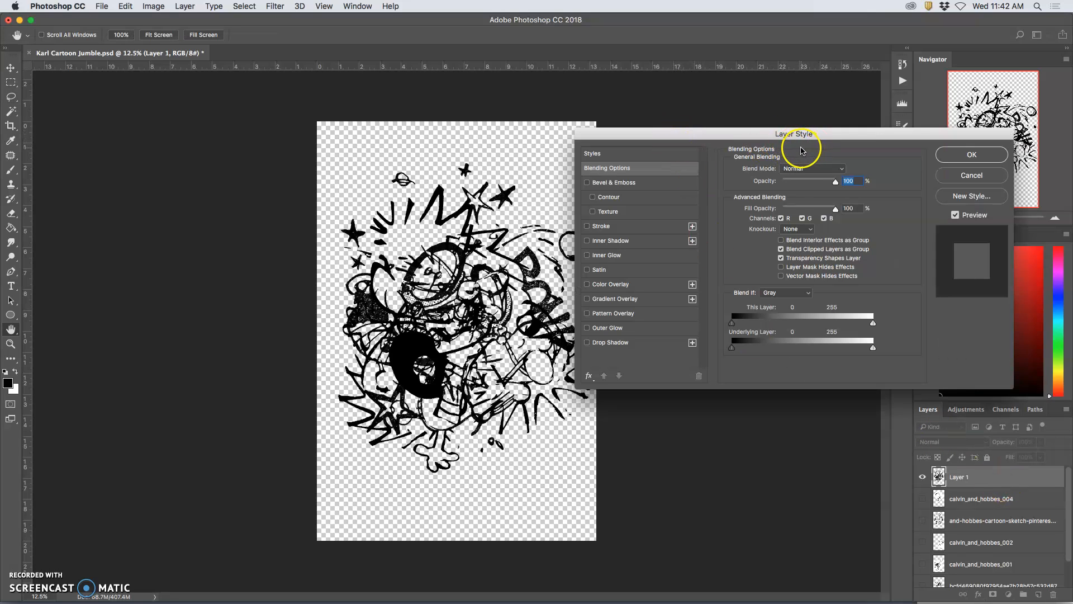
click(587, 285)
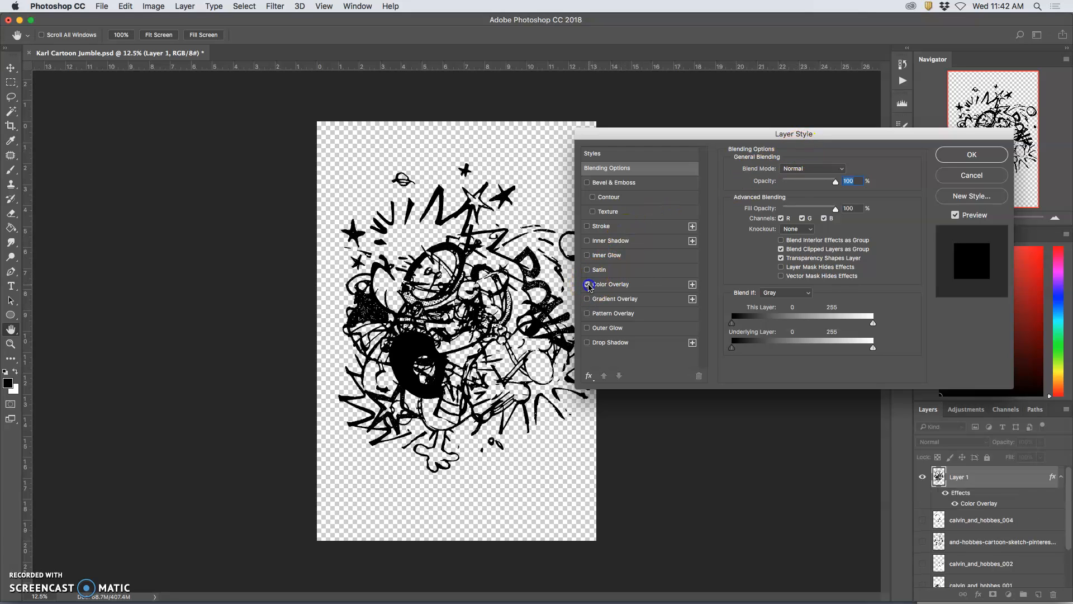
click(632, 287)
click(842, 170)
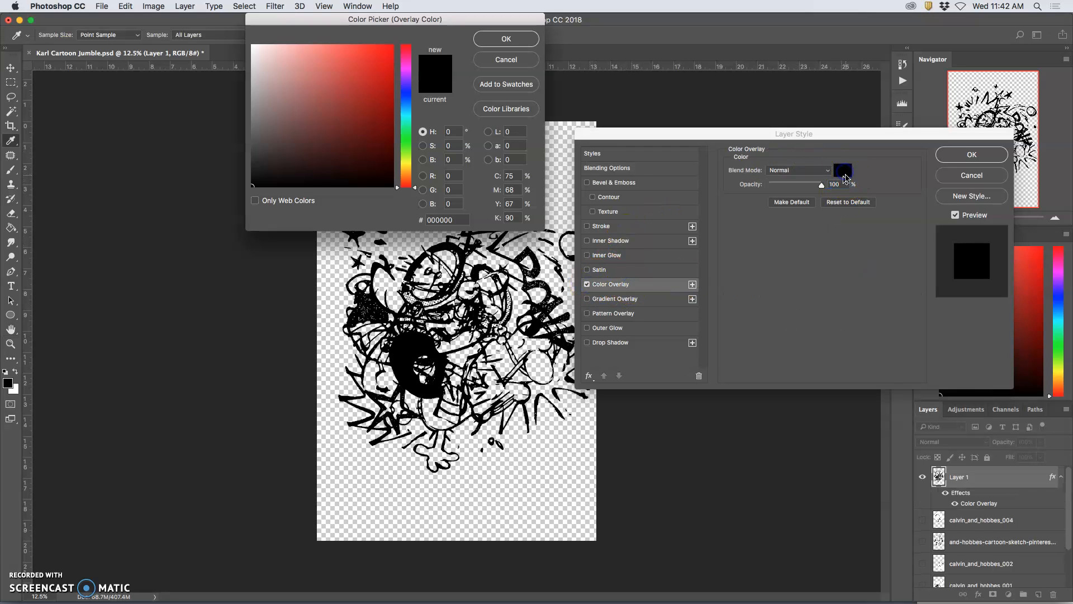
click(370, 76)
drag(423, 20, 194, 74)
drag(683, 135, 756, 143)
click(250, 166)
mouse_move(174, 178)
mouse_down()
mouse_move(148, 180)
mouse_move(184, 148)
mouse_move(191, 193)
mouse_move(161, 216)
mouse_move(172, 176)
mouse_up()
click(352, 102)
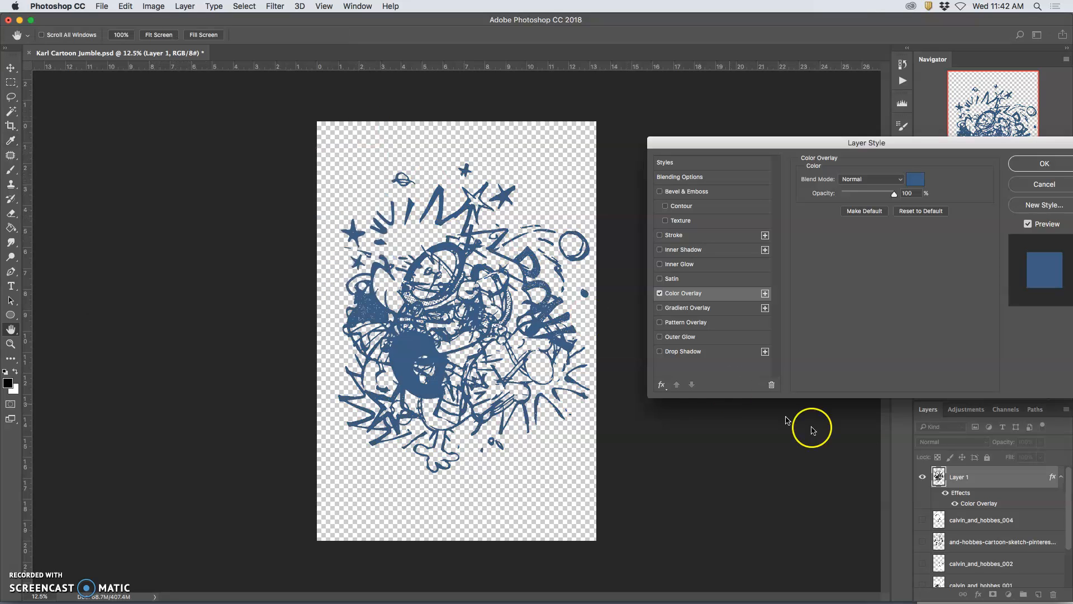
click(1031, 163)
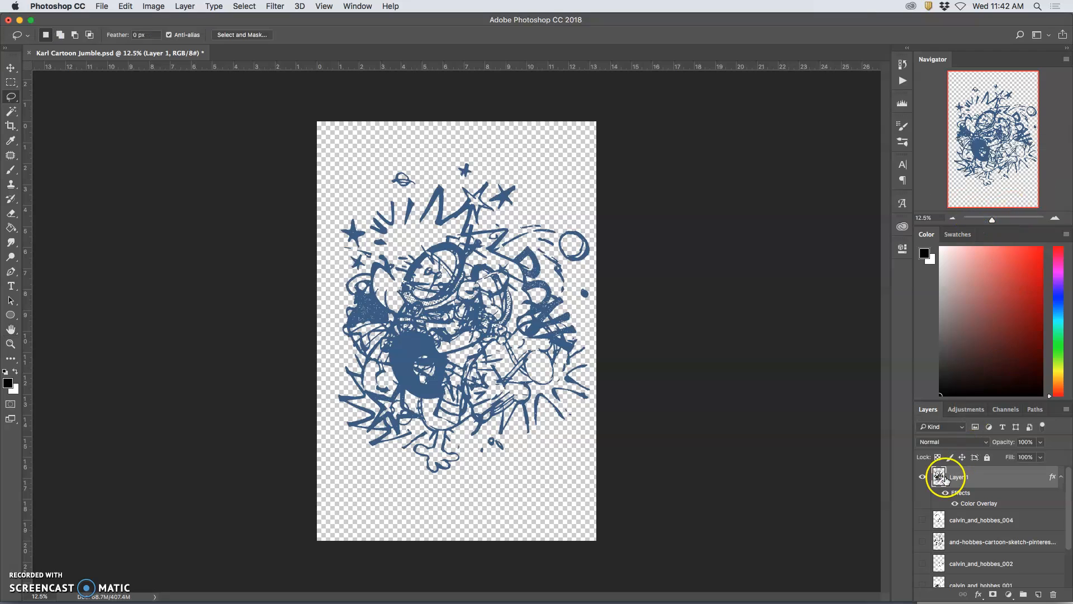
Step: Show the white Background layer again and narrow the Photoshop window to uncover the desktop files
drag(819, 22, 857, 20)
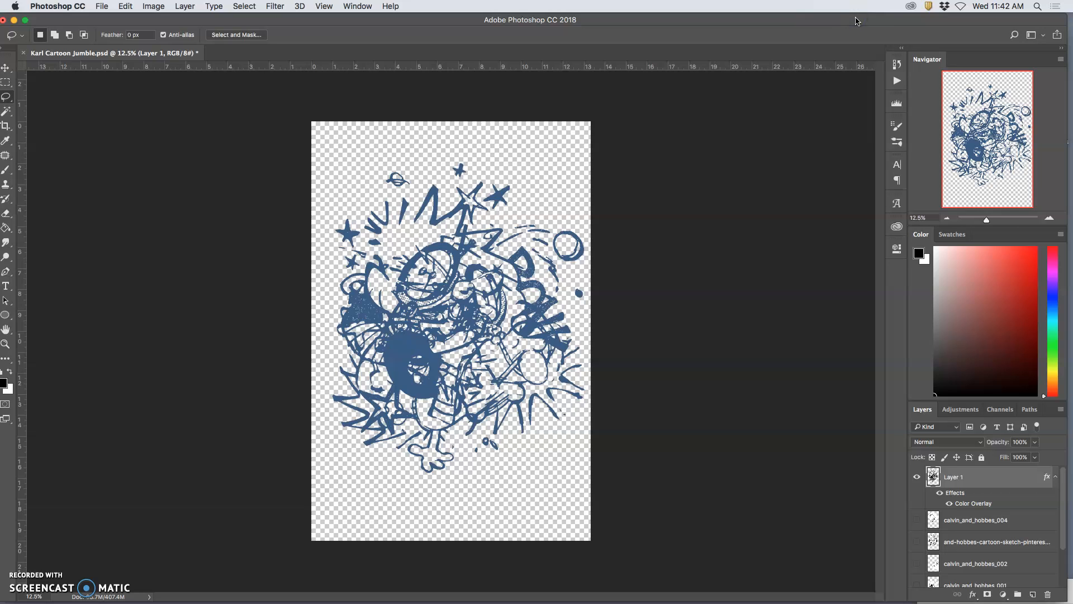
scroll(971, 526, down, 3)
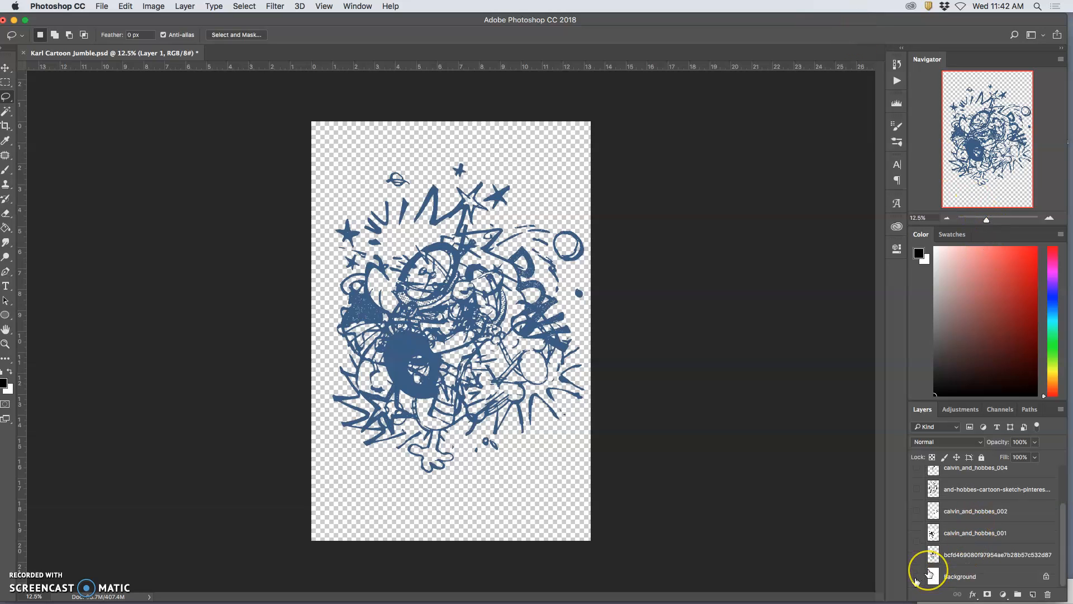
click(917, 576)
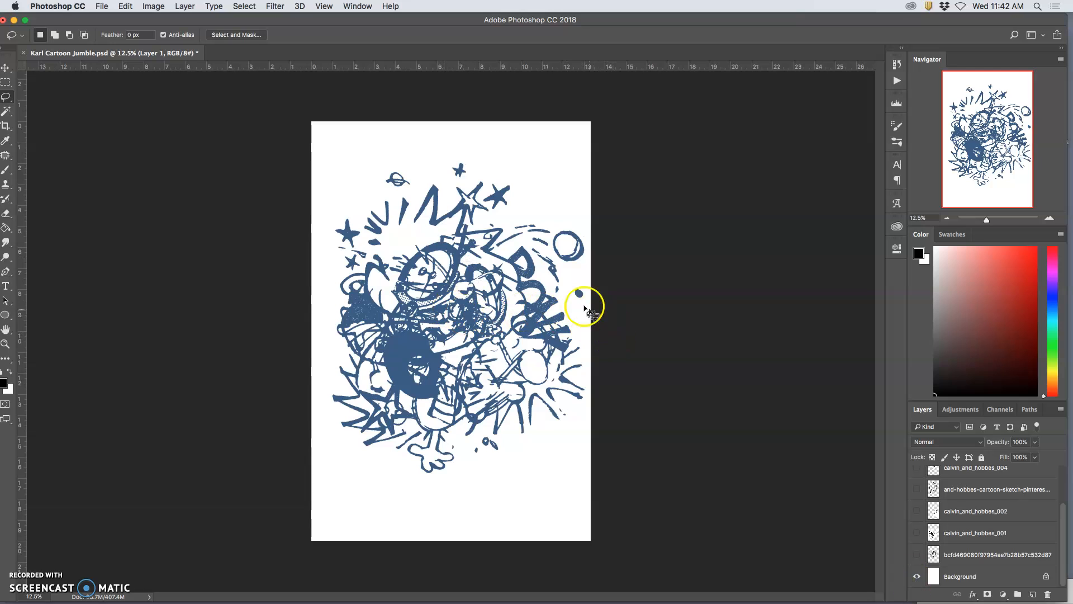
drag(1067, 106, 851, 109)
scroll(775, 526, up, 2)
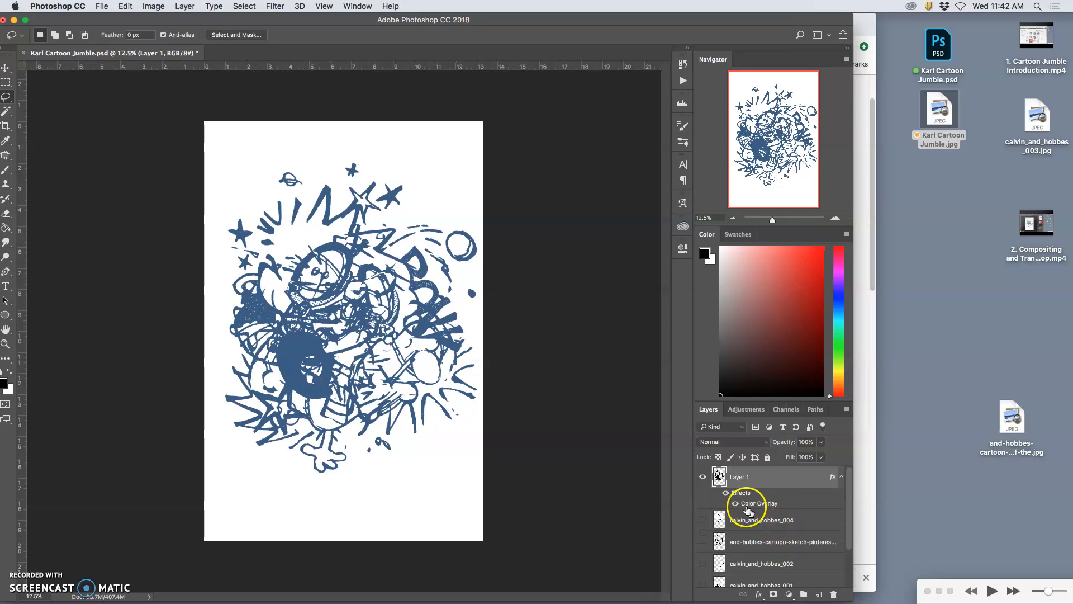
Step: Compare the merged layer's look with its effects switched off and on
click(726, 494)
click(726, 494)
click(726, 494)
click(726, 493)
click(726, 494)
click(726, 494)
click(727, 494)
click(727, 493)
click(726, 493)
click(726, 493)
click(726, 493)
click(726, 493)
Step: Reduce the Color Overlay opacity of Layer 1 to 50%
double_click(742, 493)
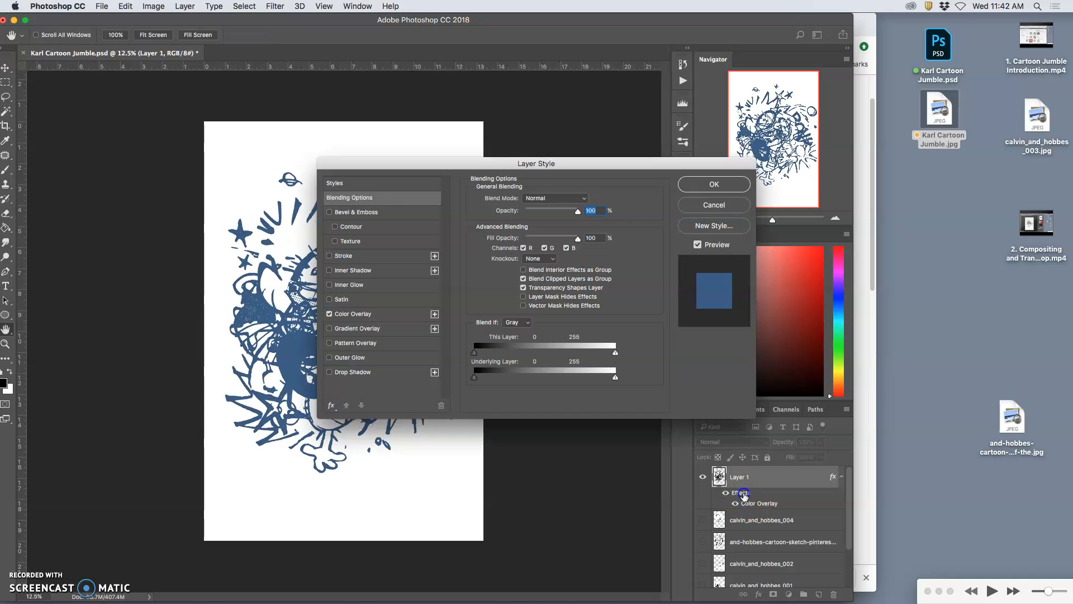
drag(542, 164, 781, 123)
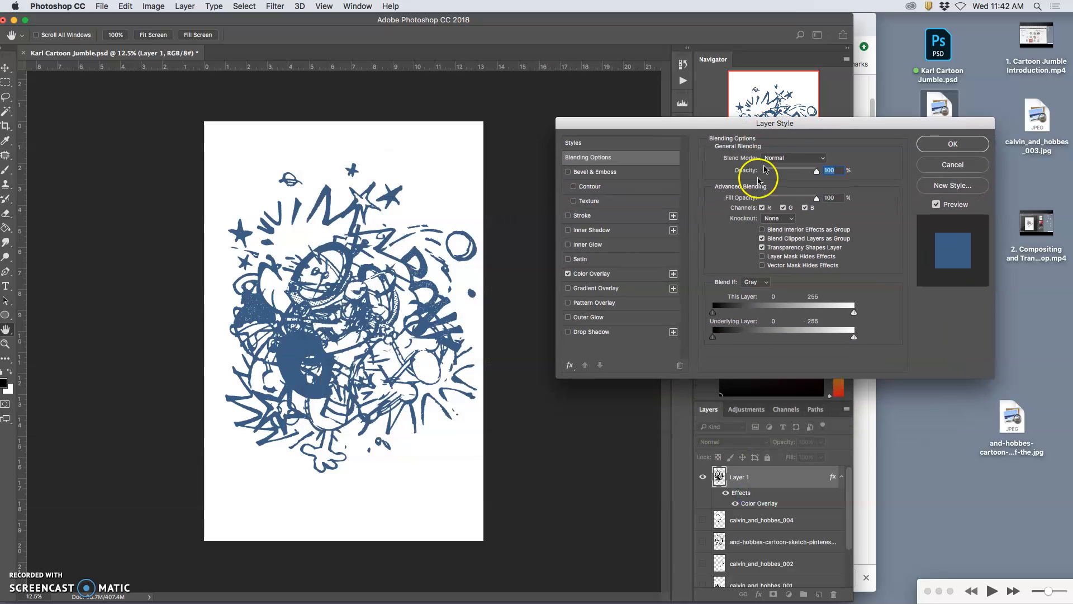
click(624, 275)
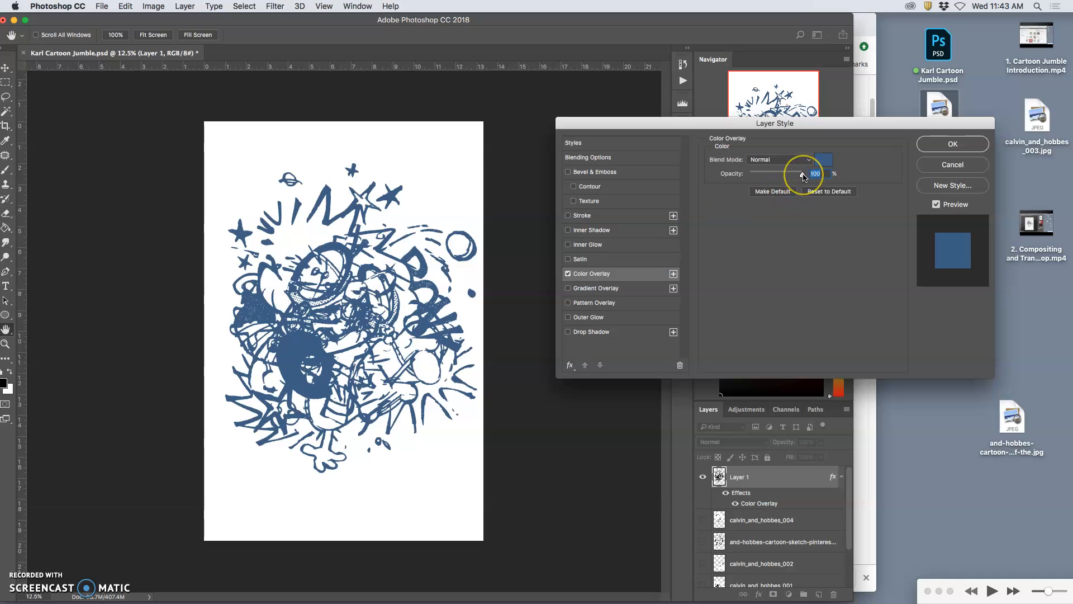
drag(803, 175, 776, 176)
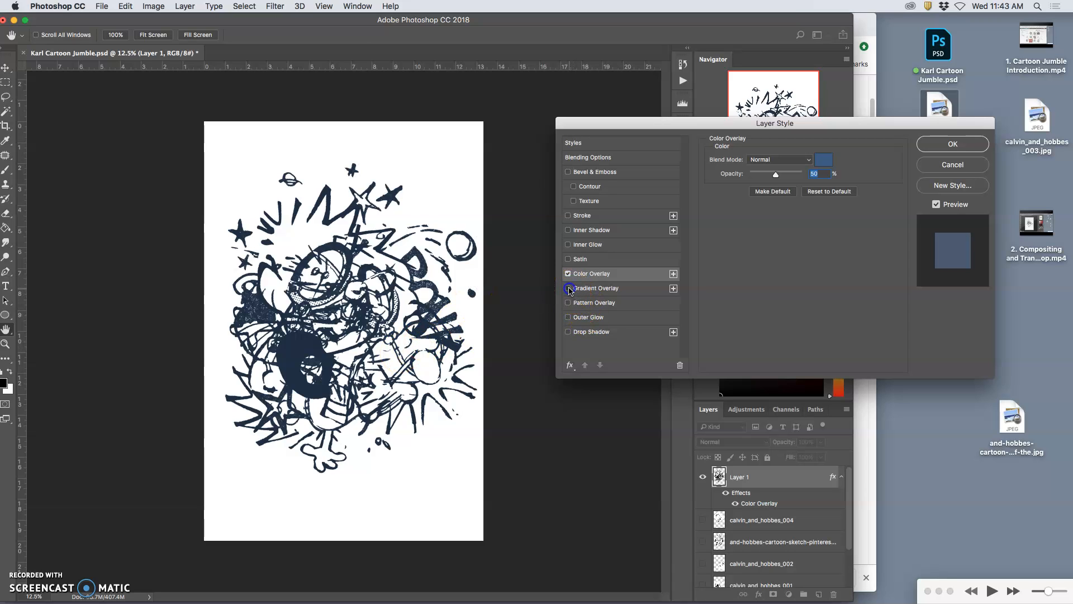
Step: Add a Gradient Overlay to Layer 1 using the Spectrum preset
click(568, 289)
click(592, 288)
click(789, 184)
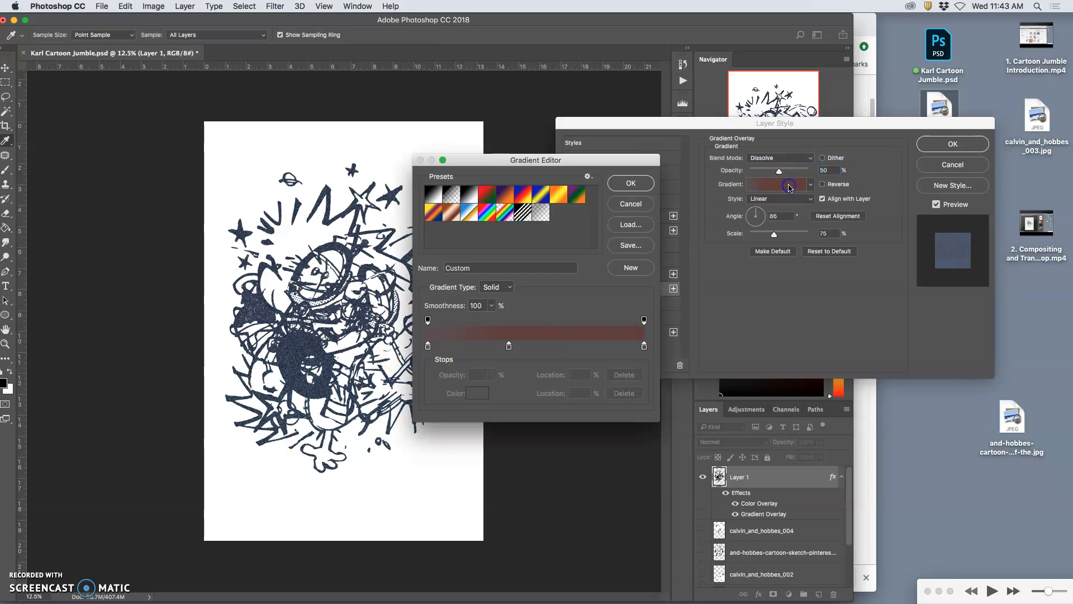
click(487, 212)
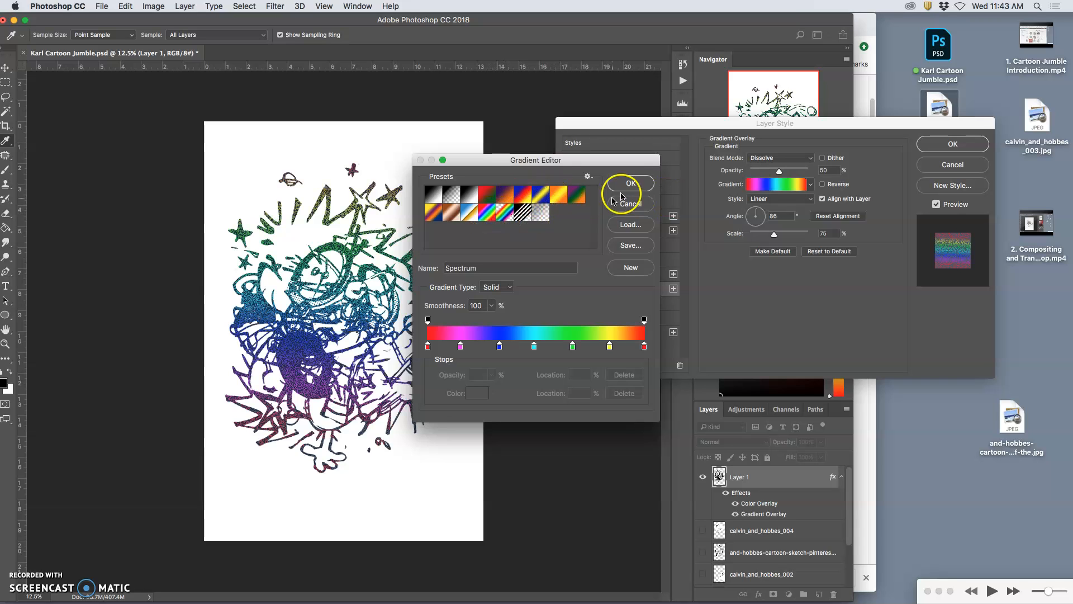
click(630, 184)
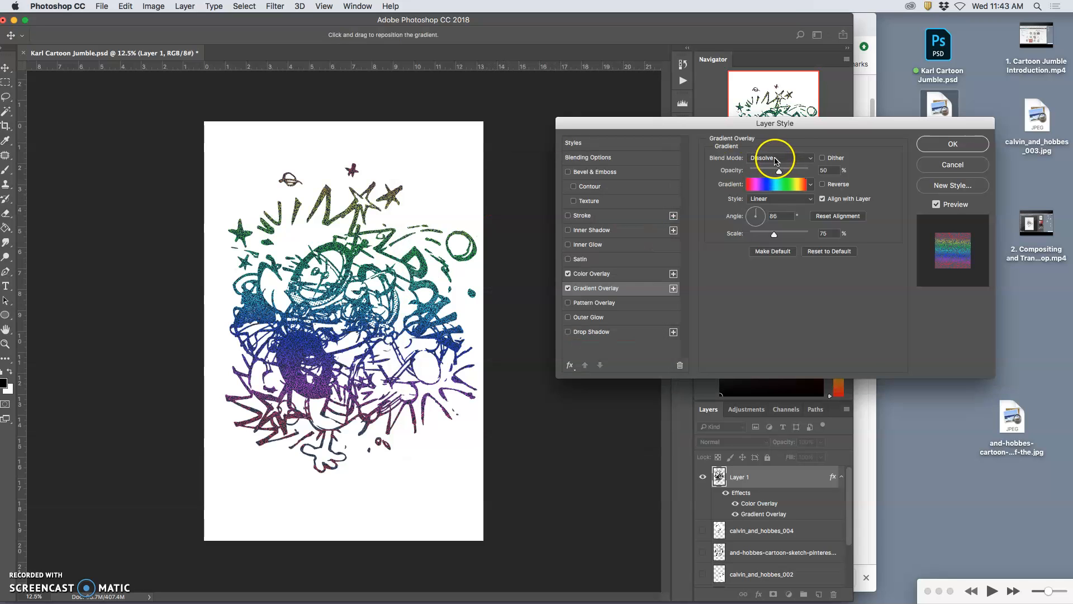
Step: Set the Gradient Overlay to Normal blend mode, a 30° angle and 87% scale
click(779, 159)
click(776, 150)
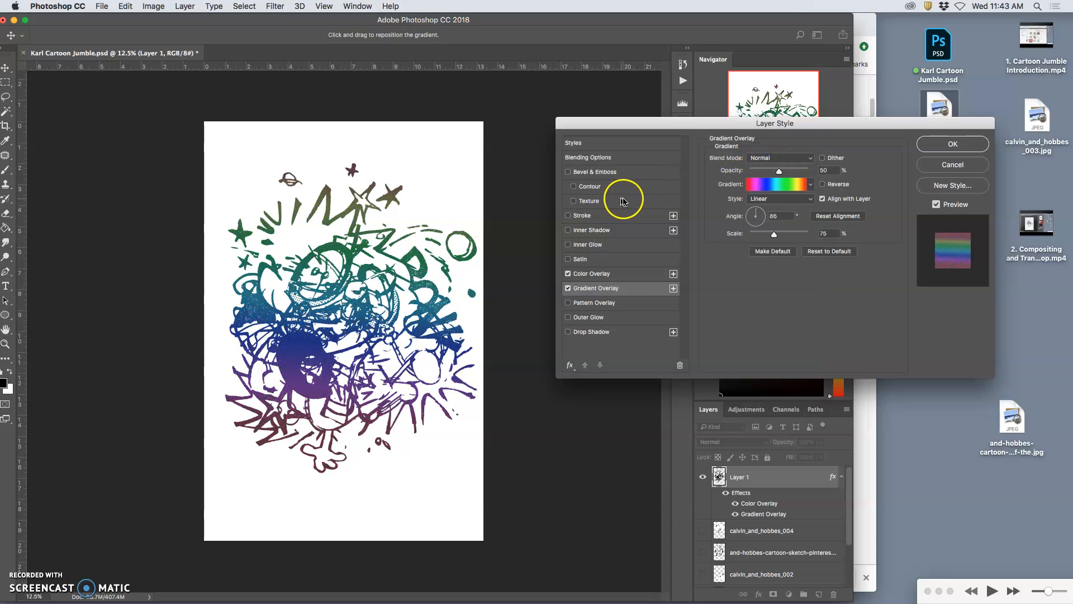
click(765, 162)
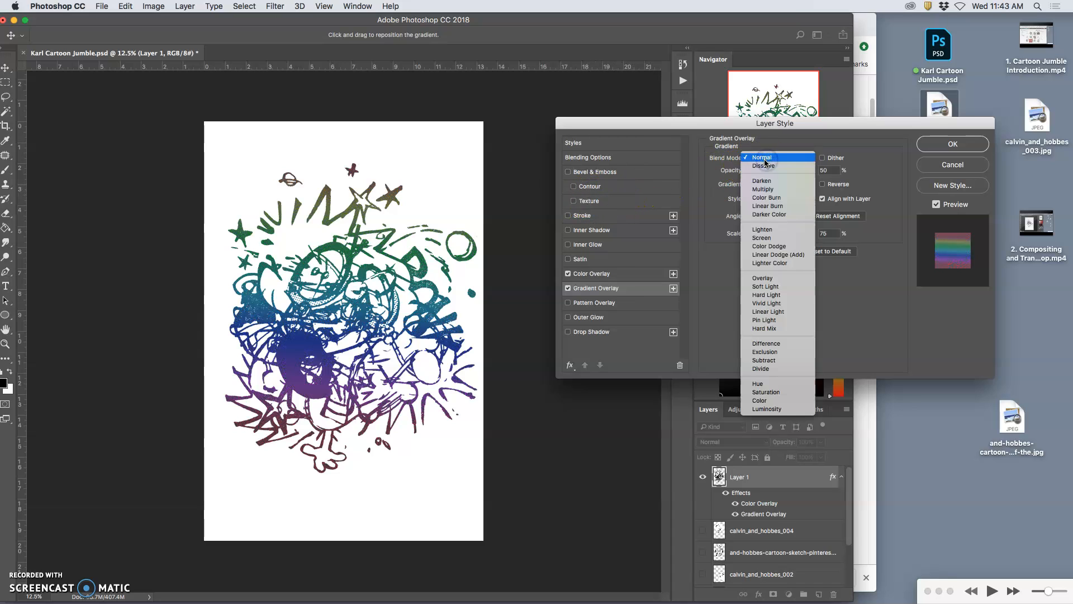
click(765, 160)
click(763, 215)
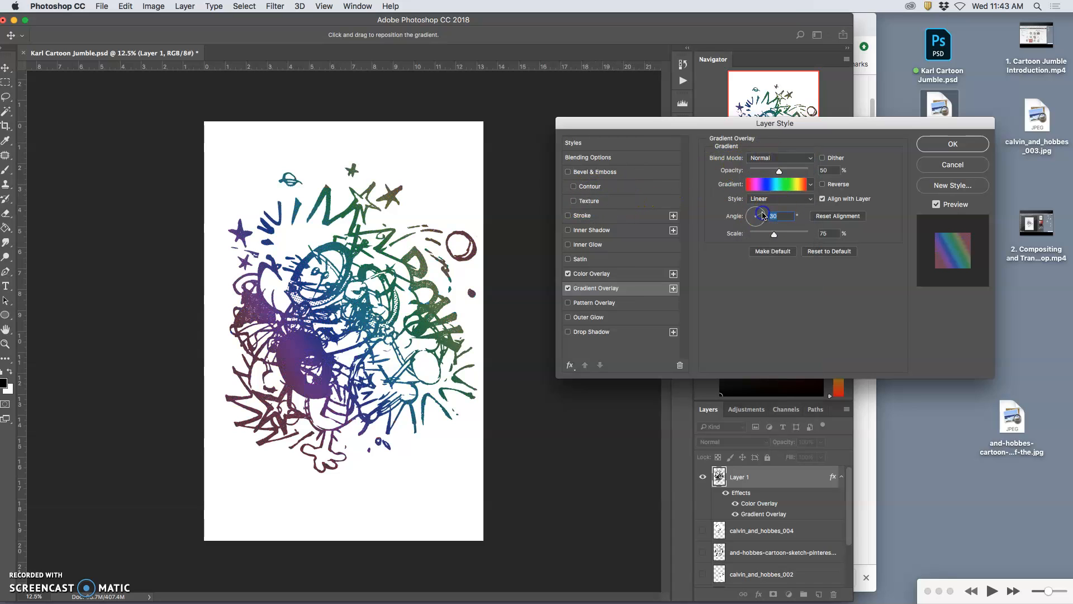
mouse_move(774, 233)
mouse_down()
mouse_move(730, 239)
mouse_move(774, 236)
mouse_up()
Step: Change the overlay gradient to the Violet, Orange preset with an added red stop (df1f1f) at location 42%
click(771, 184)
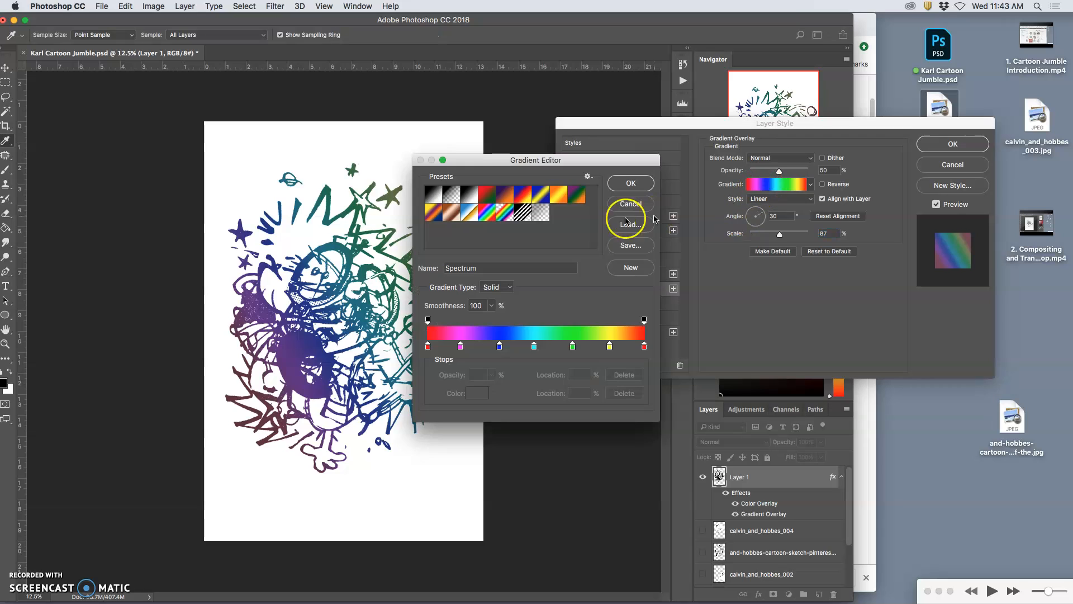
click(438, 212)
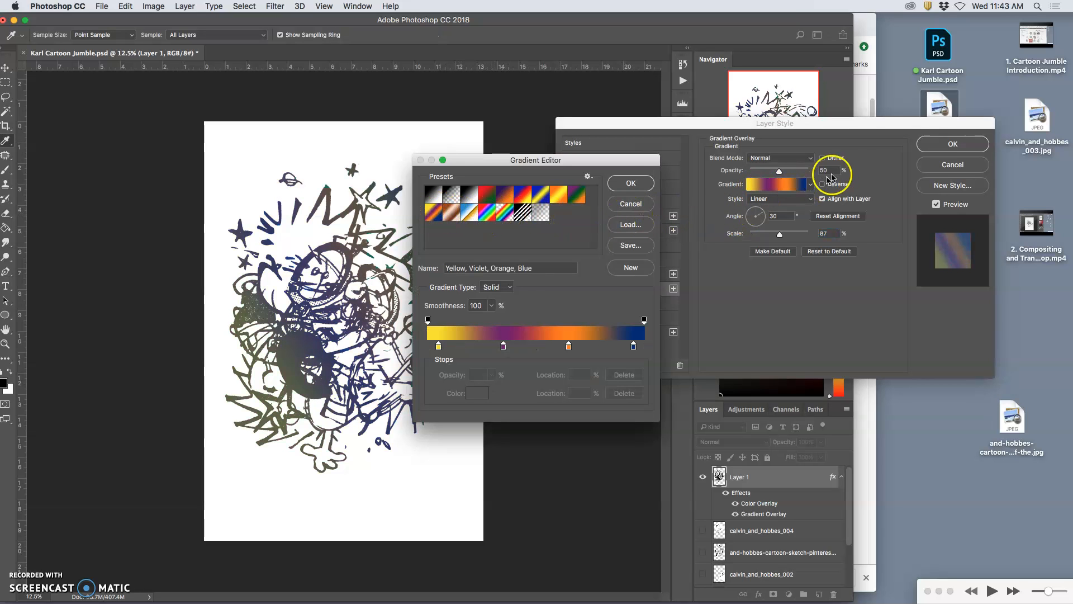
click(505, 194)
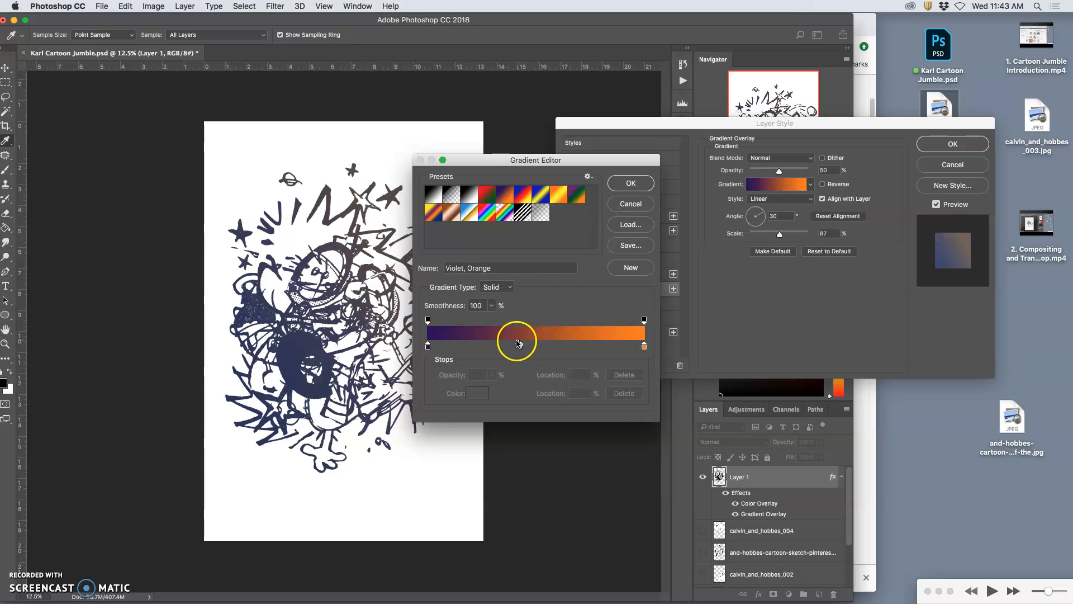
click(519, 347)
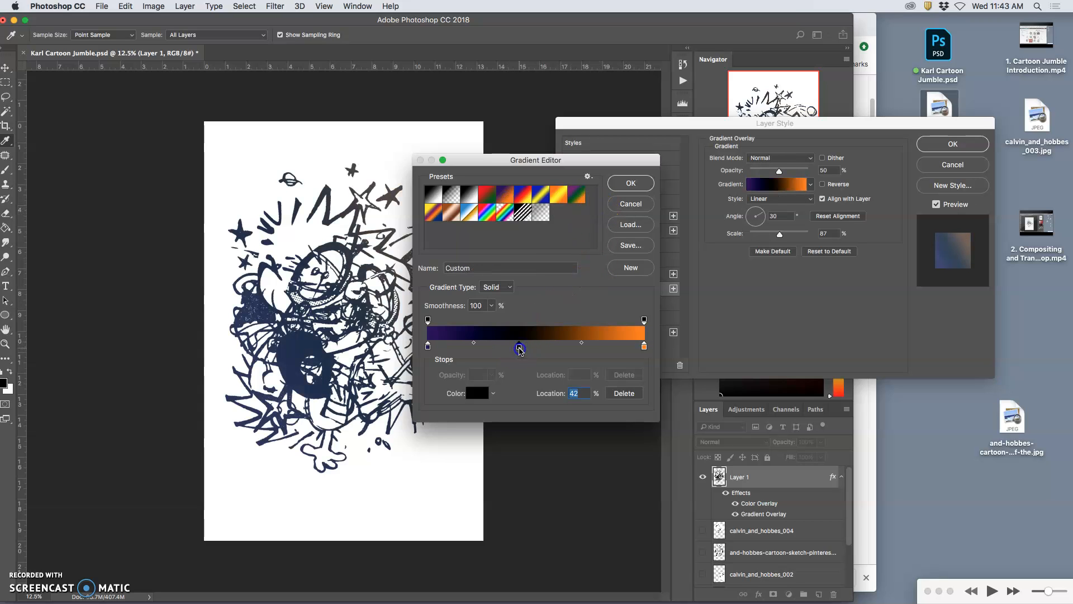
double_click(519, 347)
drag(261, 176, 217, 125)
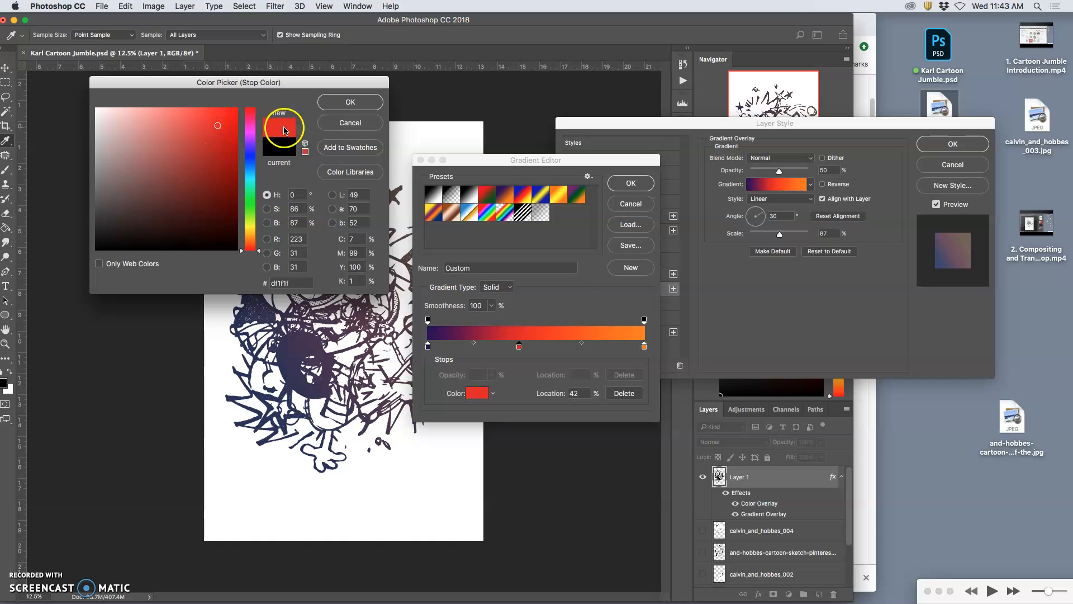
click(351, 101)
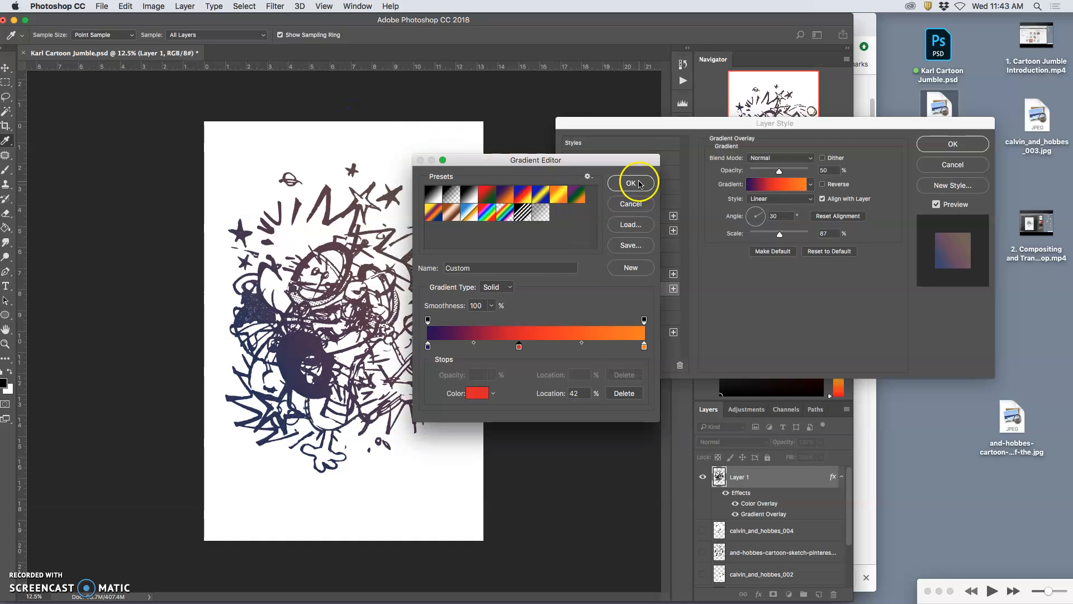
click(638, 183)
Step: Raise the Gradient Overlay opacity to 77% and compare the result with and without the Color Overlay, leaving it enabled
drag(780, 170, 800, 173)
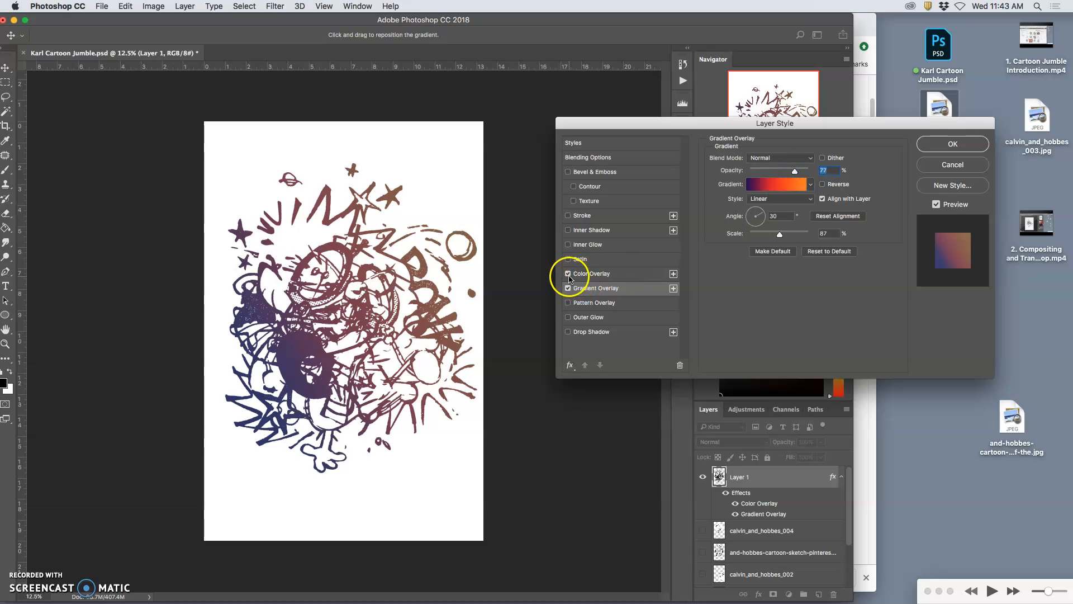
click(568, 274)
click(568, 274)
click(568, 274)
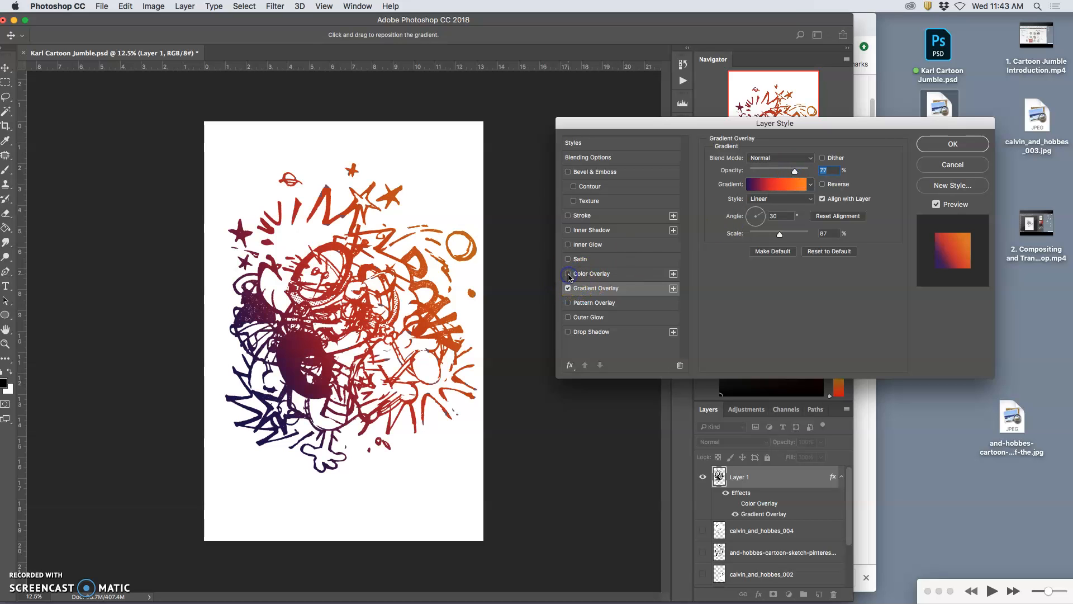
click(568, 274)
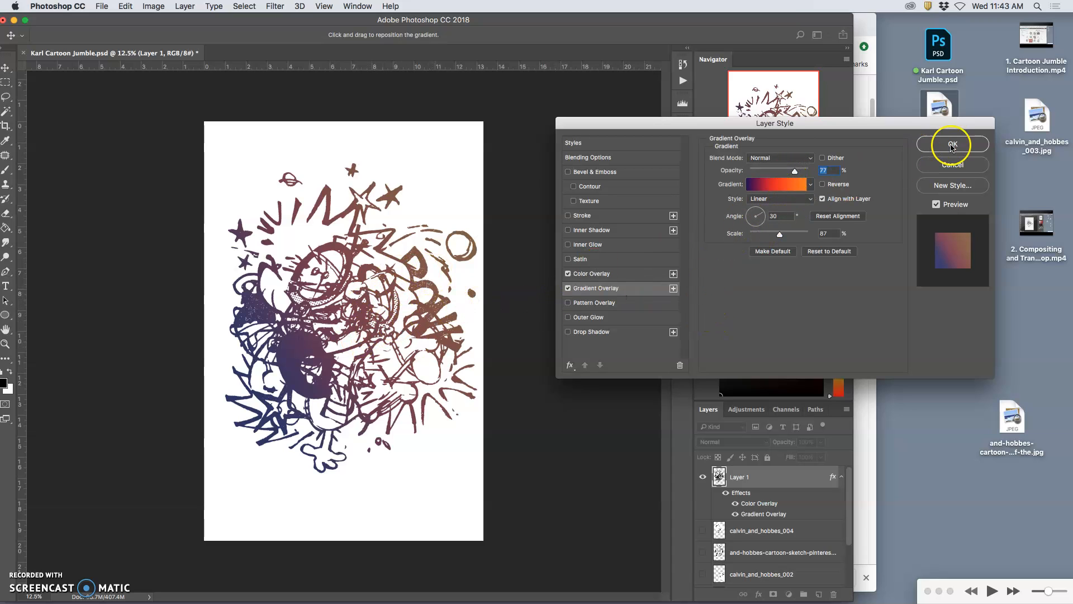
Step: Apply the Layer 1 style settings and examine the gradient-coloured line art up close across the canvas
click(952, 147)
key(l)
key(super+equal)
key(super+equal)
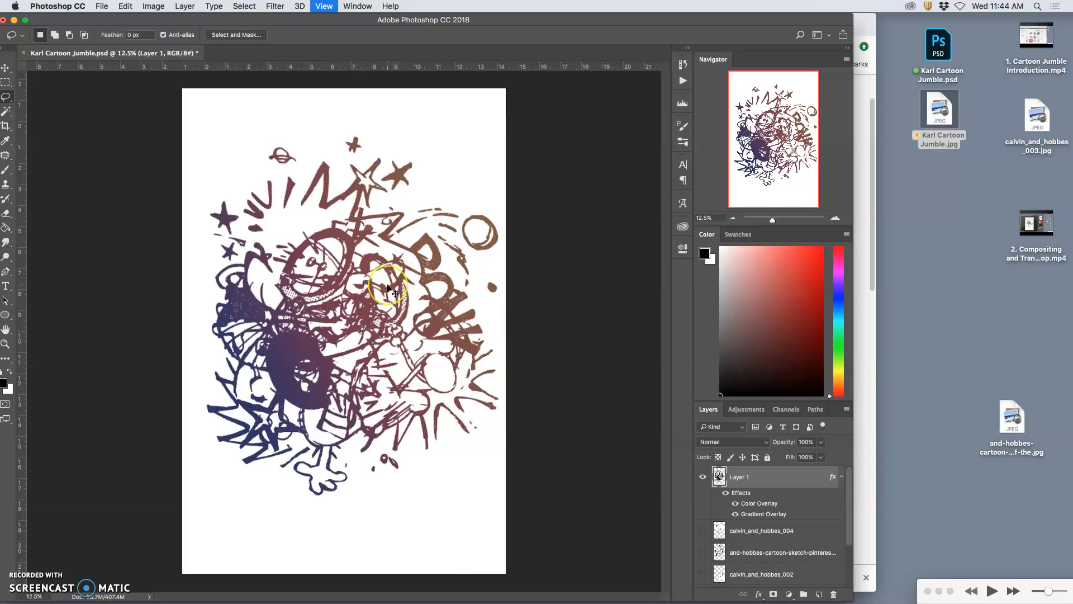
key(super+equal)
key(super+equal)
key(super+equal)
key(super+equal)
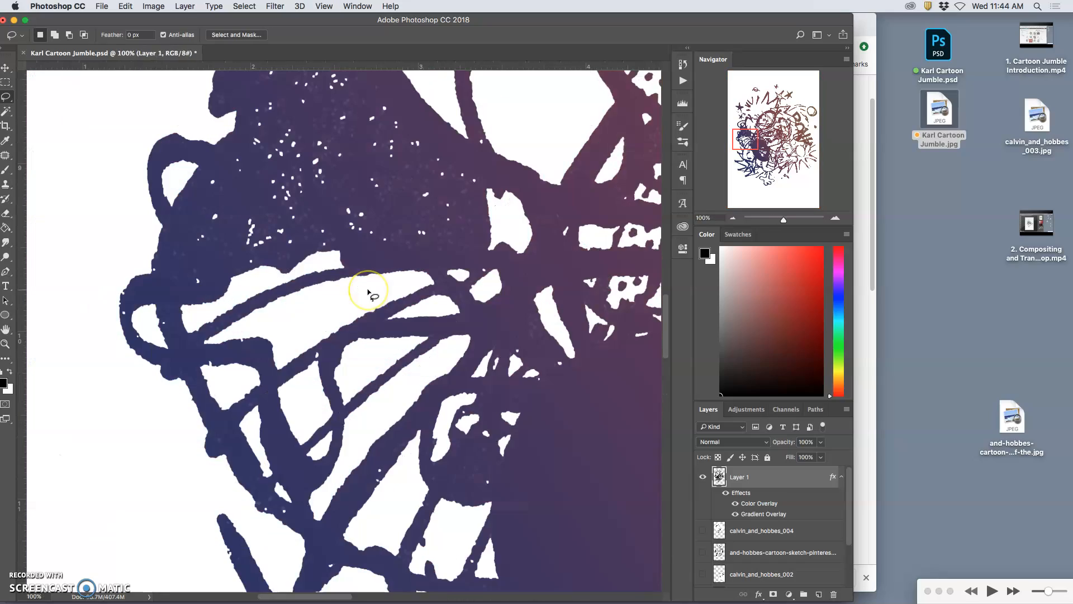
scroll(369, 293, up, 15)
scroll(369, 293, right, 20)
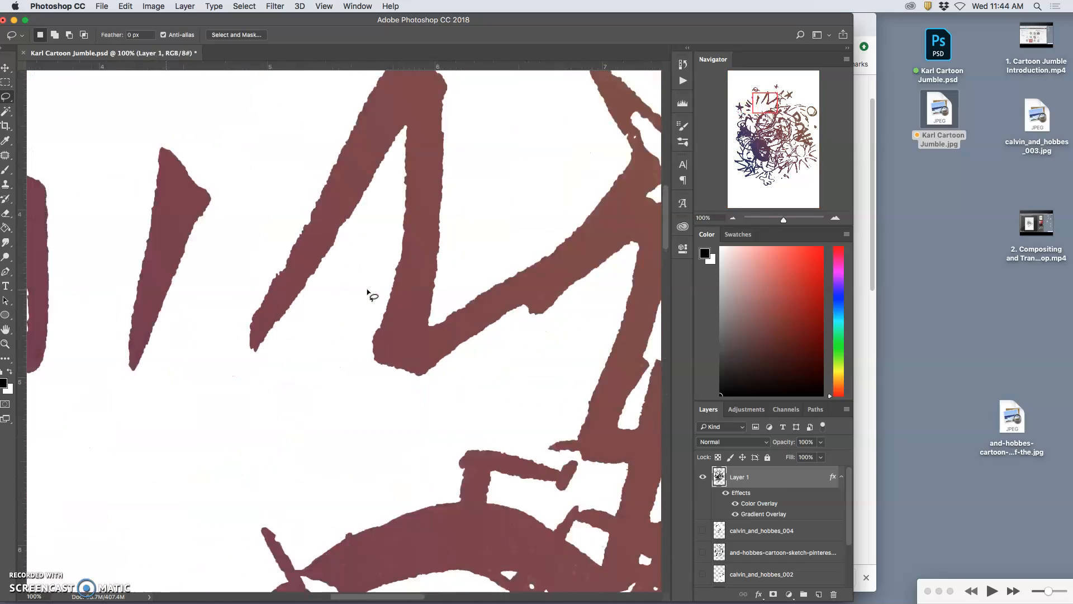
key(super+minus)
key(super+minus)
key(super+minus)
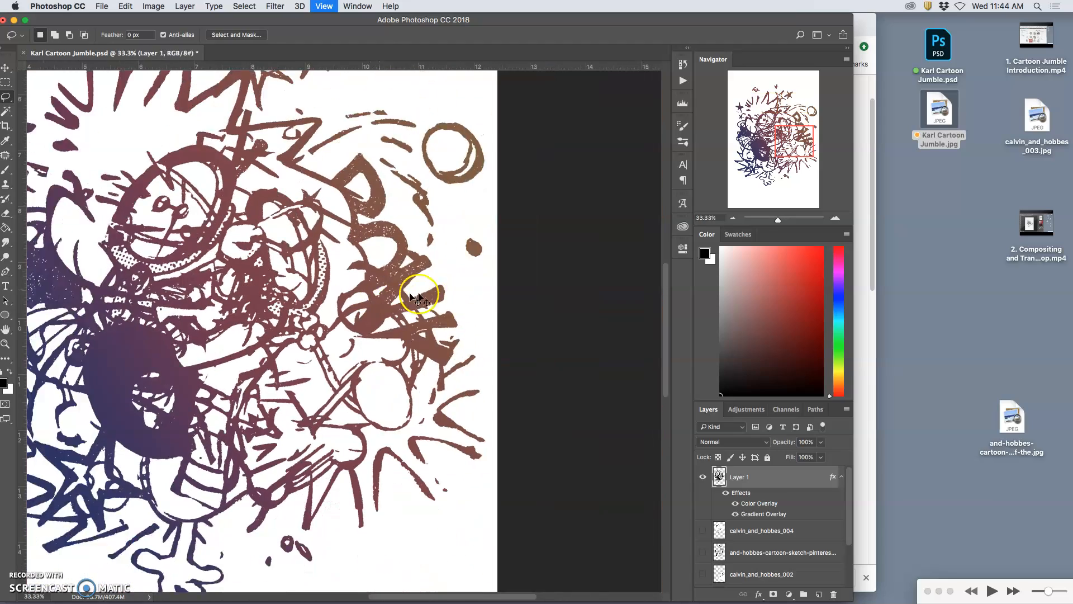
key(super+minus)
Step: Compare Layer 1 with and without all of its effects, leaving them visible
click(725, 492)
click(725, 493)
click(726, 492)
click(726, 493)
click(726, 493)
click(726, 493)
Step: Lower Layer 1's Color Overlay opacity to 29% and its Gradient Overlay opacity to 35%
double_click(753, 503)
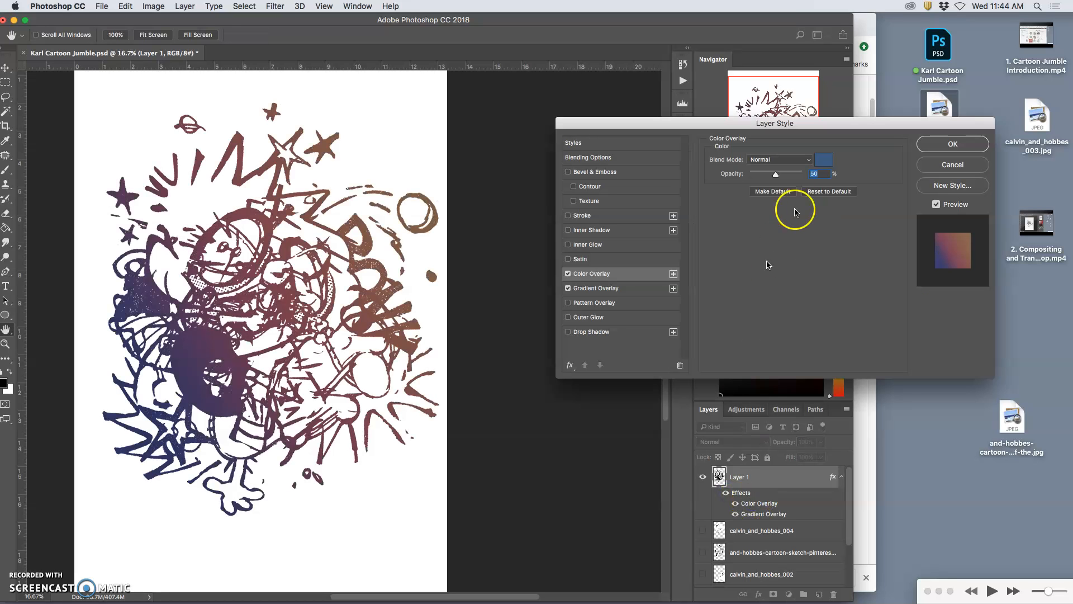
drag(776, 174, 767, 176)
click(751, 514)
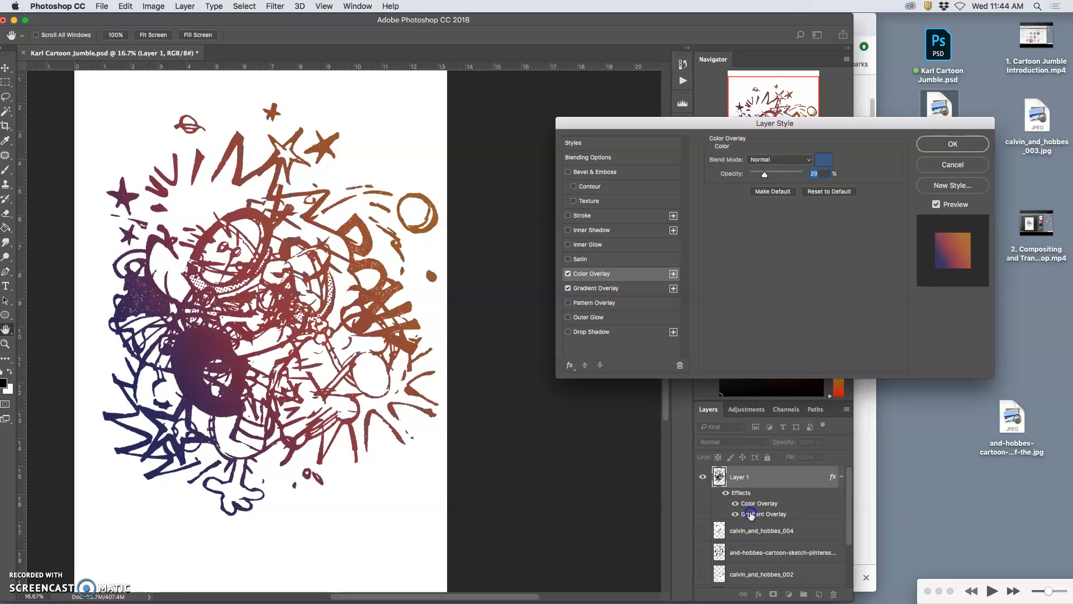
click(625, 289)
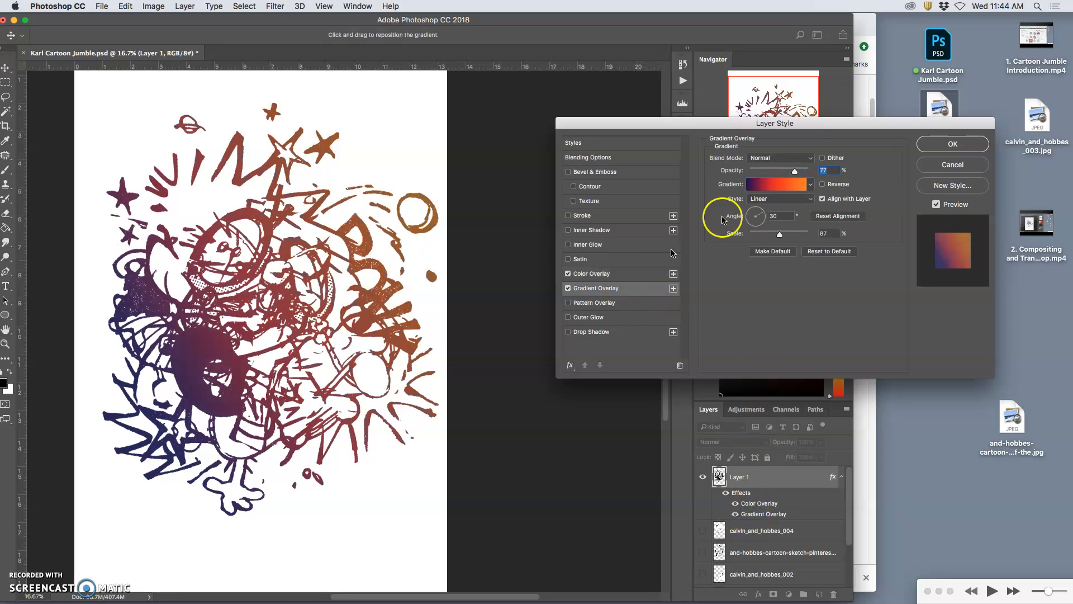
drag(789, 172, 774, 171)
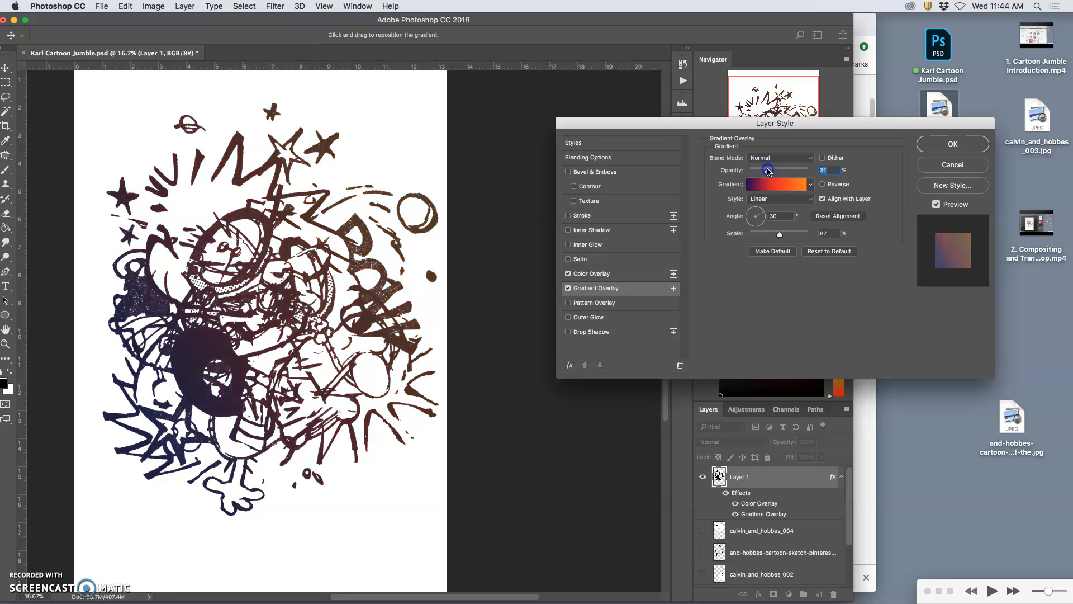
Step: Set the Color Overlay to 41% opacity with the Dissolve blend mode
click(618, 273)
drag(768, 173, 774, 178)
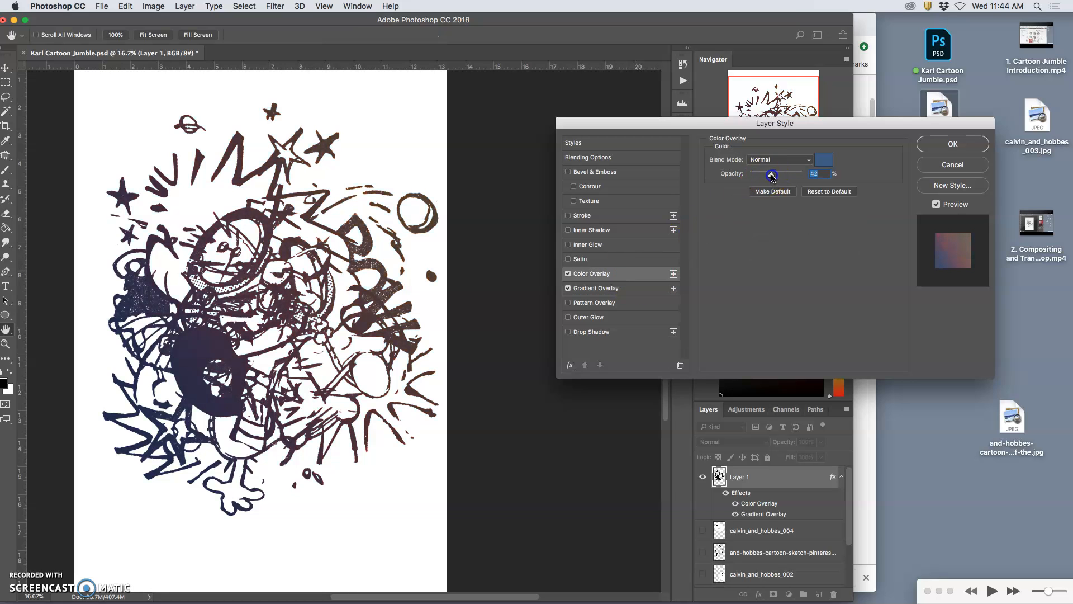
click(771, 162)
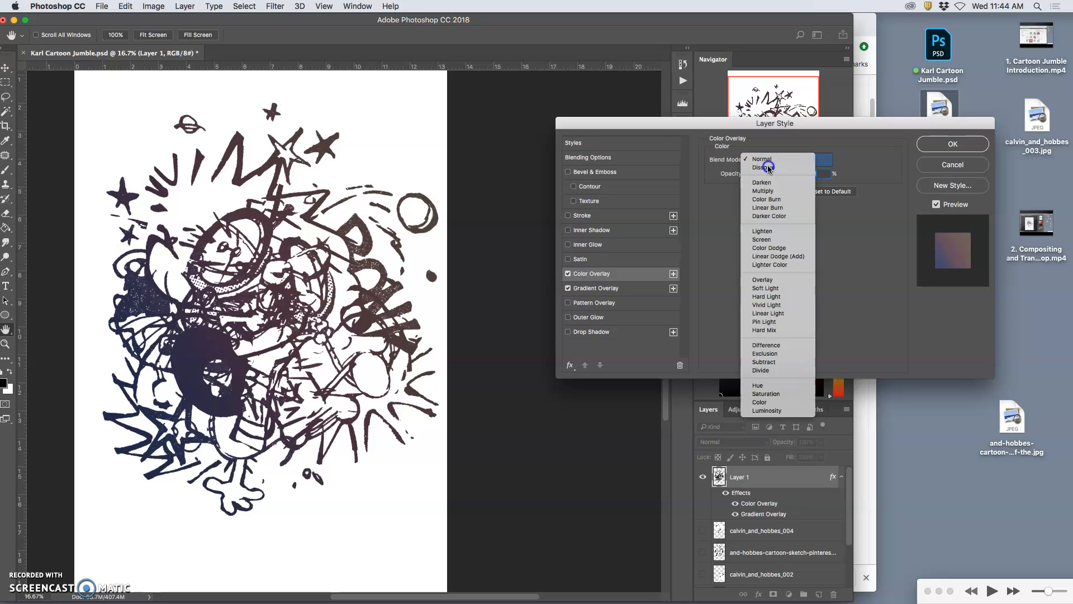
click(769, 169)
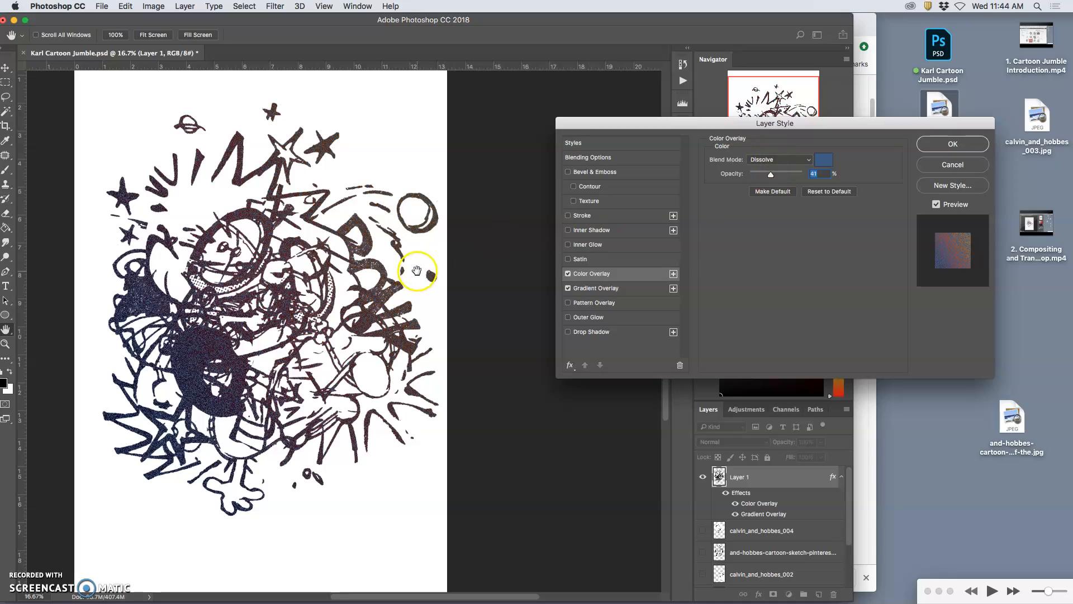
Step: Examine the dissolved colour grain in the artwork up close and in the whole composition
key(super+equal)
key(super+equal)
key(super+equal)
key(super+equal)
key(super+equal)
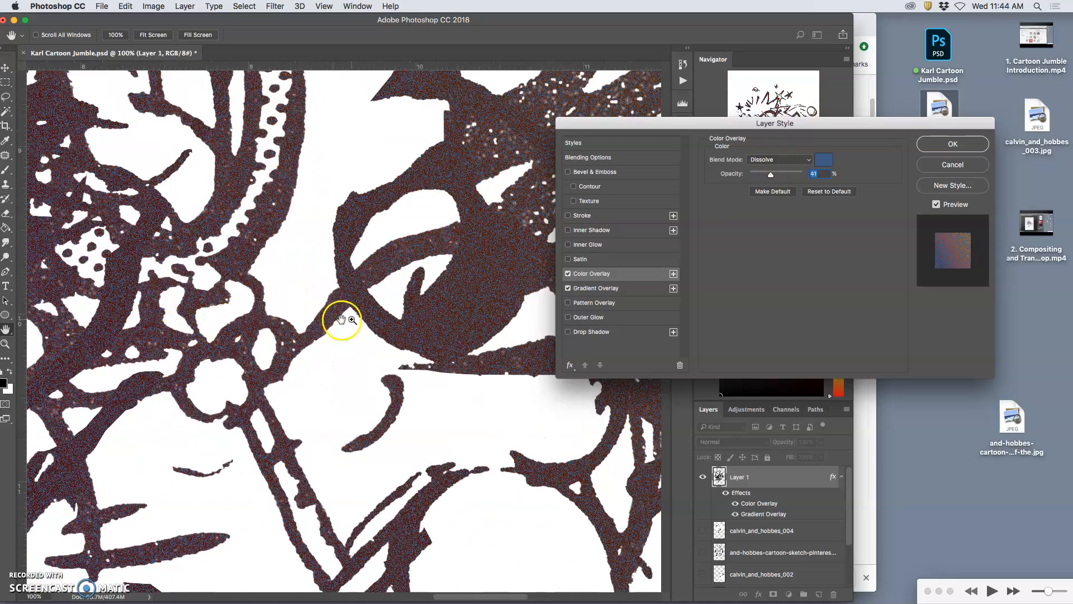
key(super+equal)
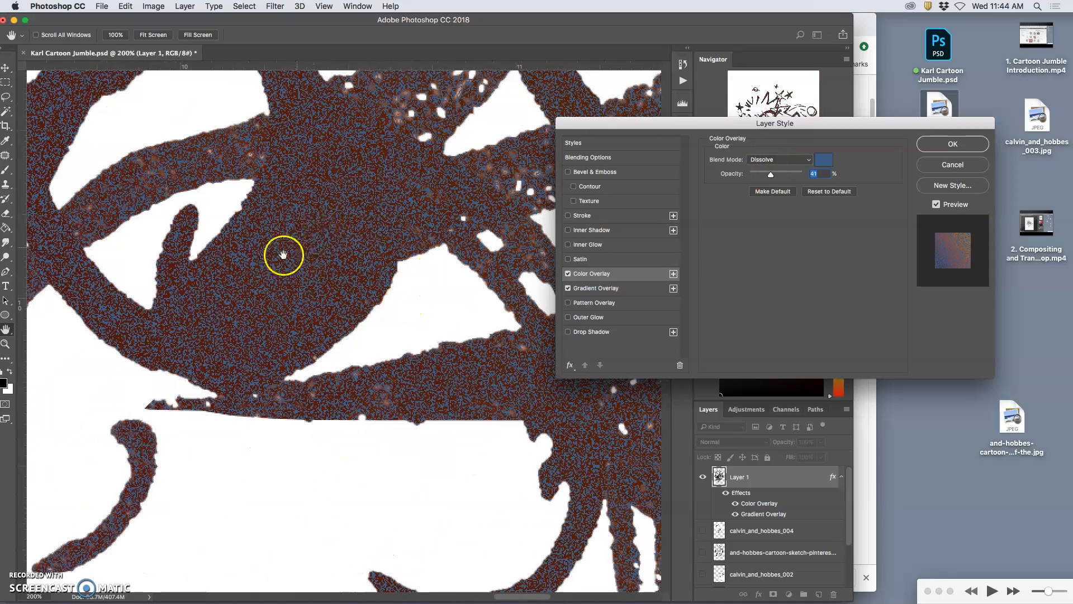
key(super+minus)
key(super+minus)
key(super+minus)
key(super+minus)
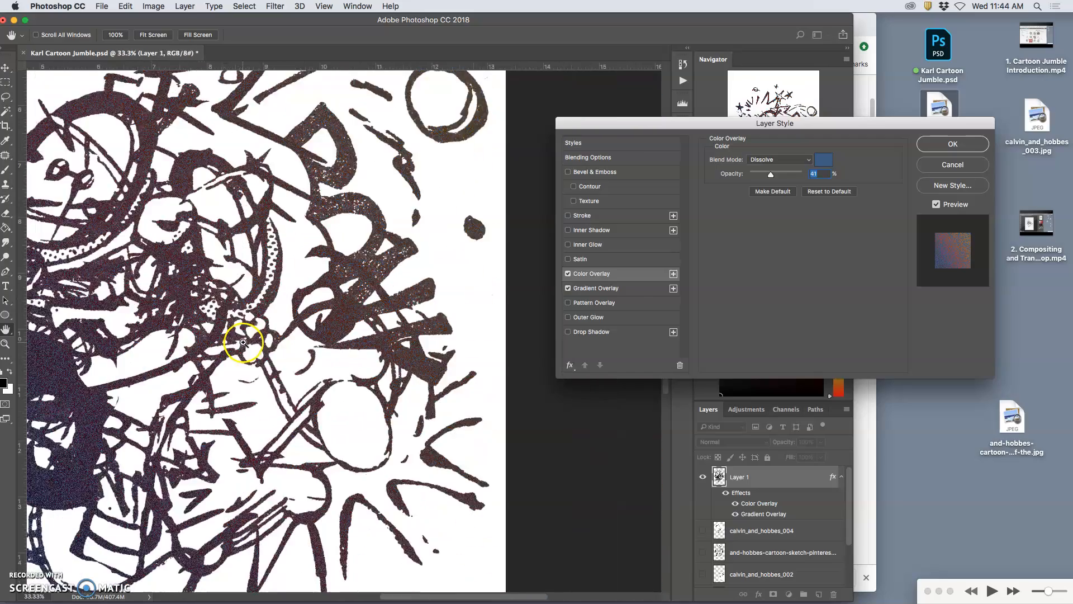
key(super+minus)
key(super+minus)
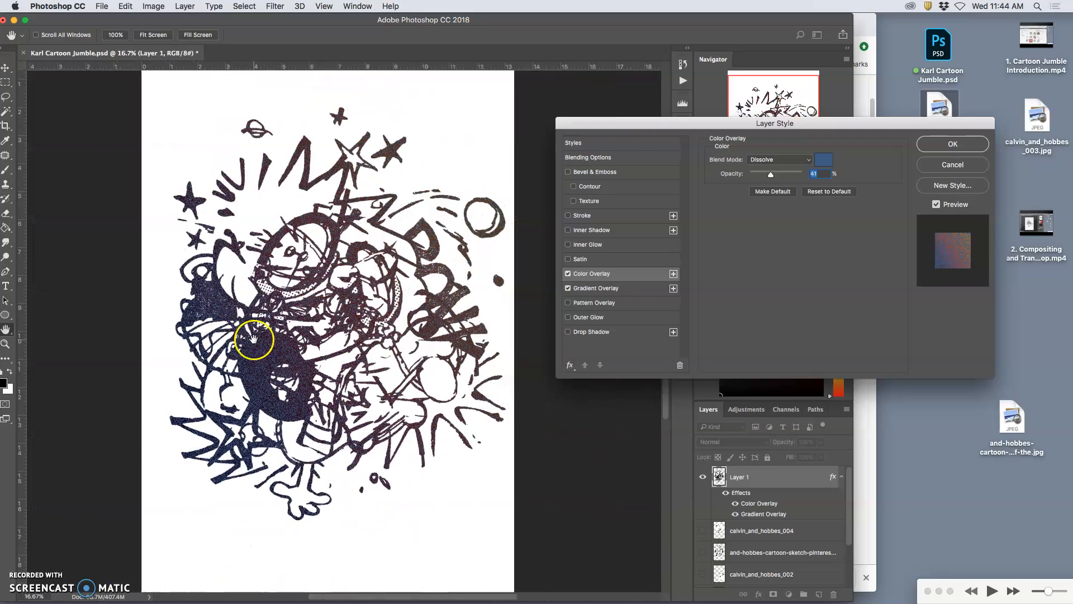
drag(254, 339, 224, 339)
Step: Raise the Gradient Overlay opacity to about 58% and apply the layer style
click(617, 288)
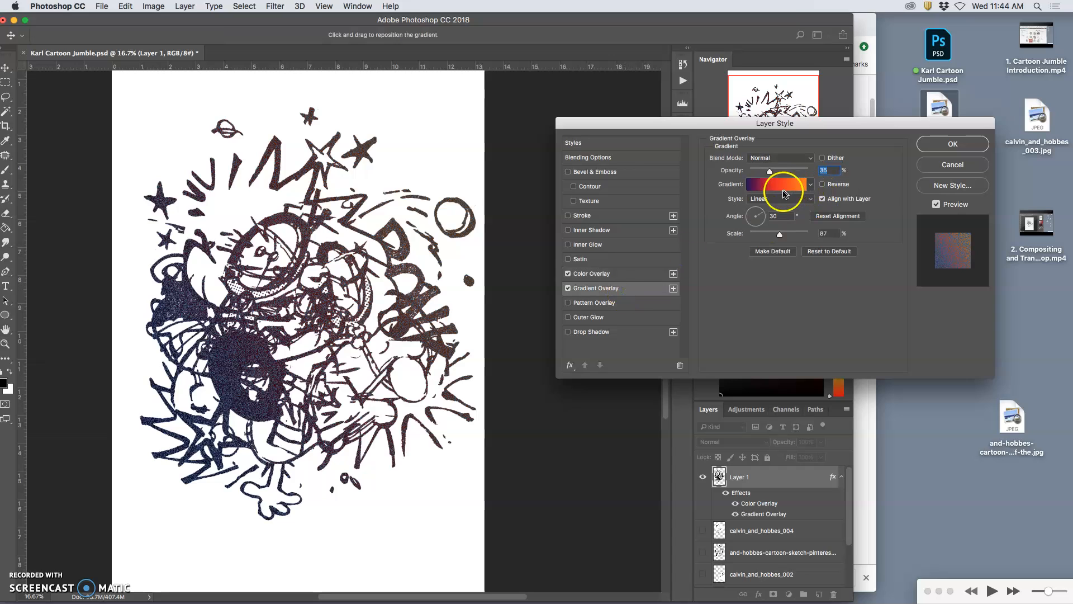
drag(770, 170, 787, 171)
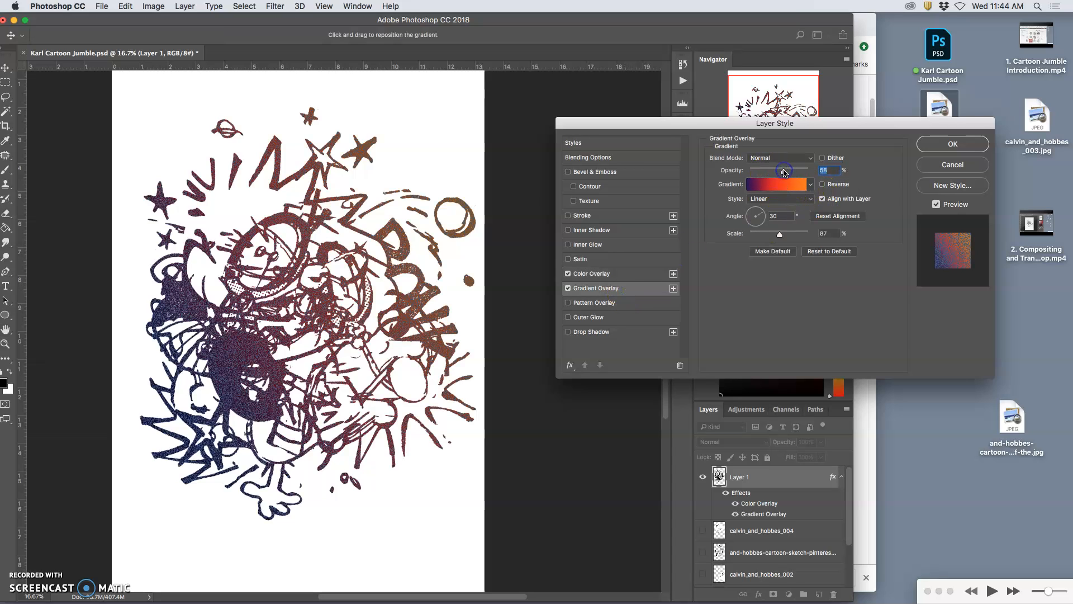
click(945, 145)
key(l)
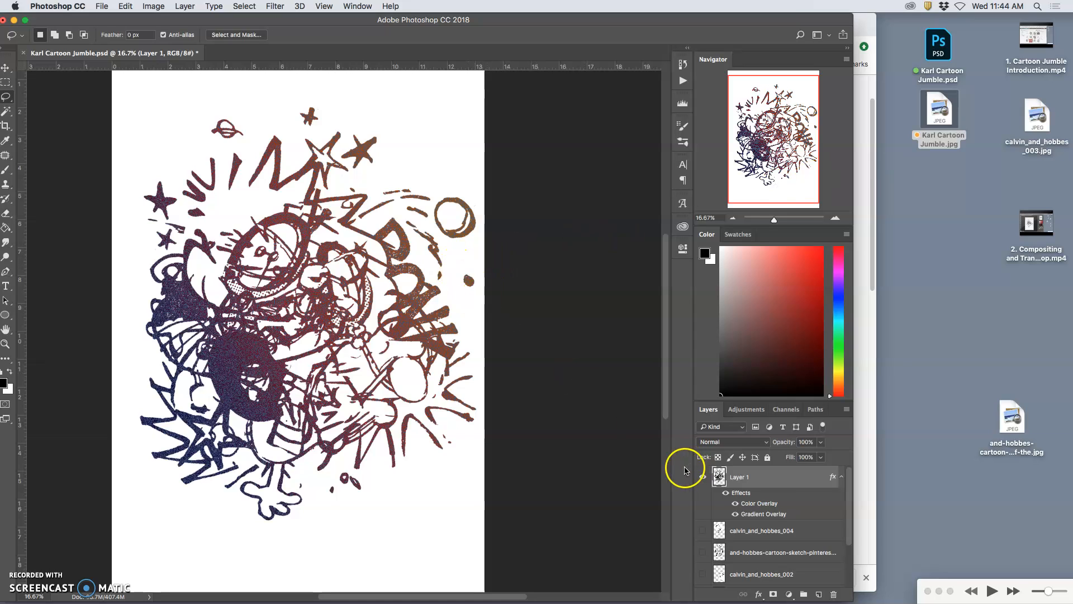
right_click(767, 479)
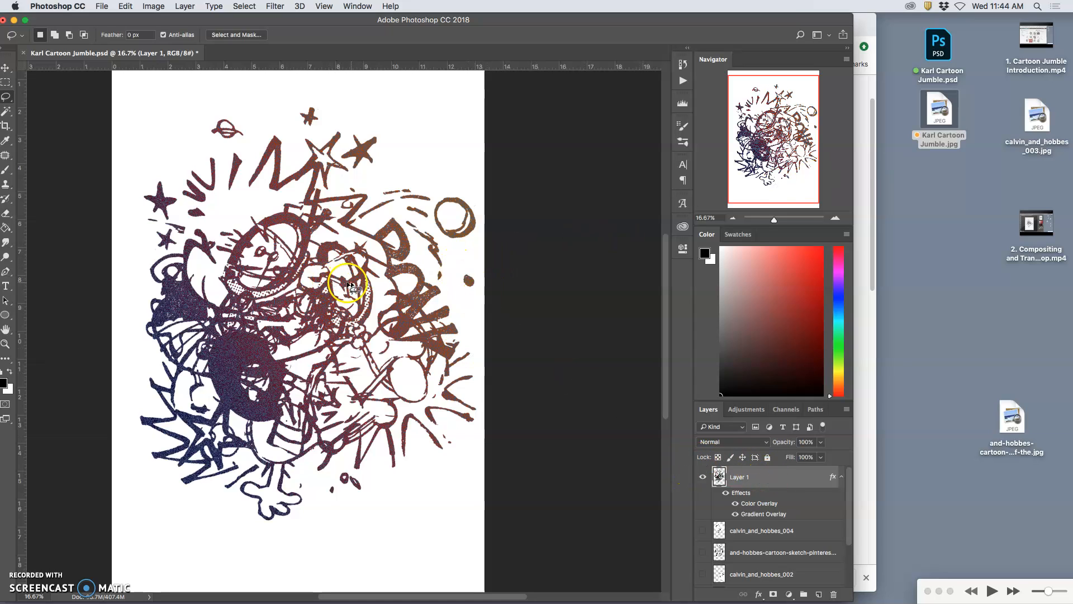
click(104, 8)
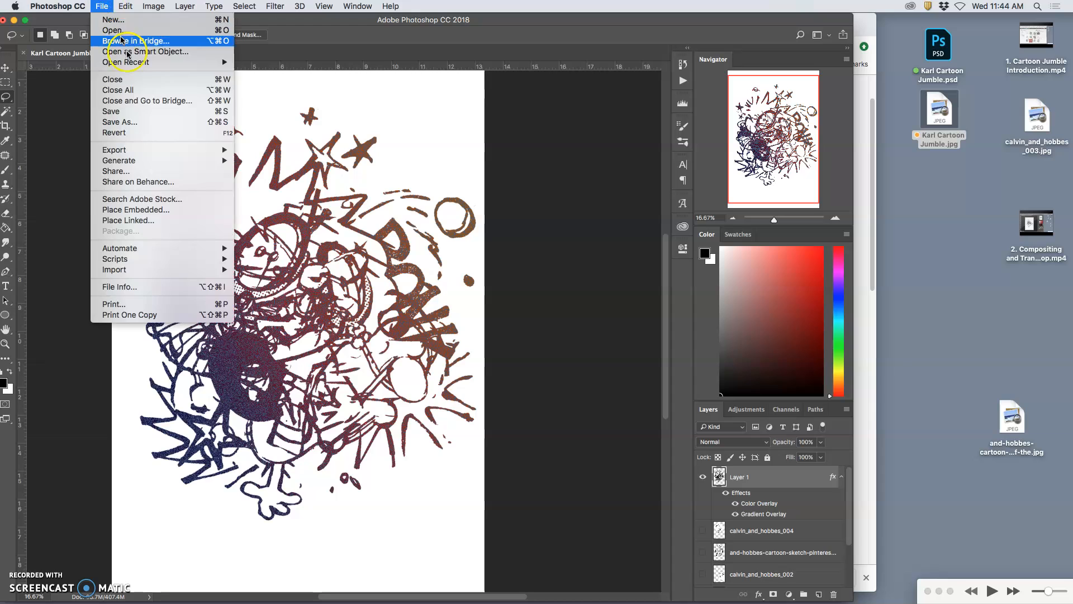
click(390, 142)
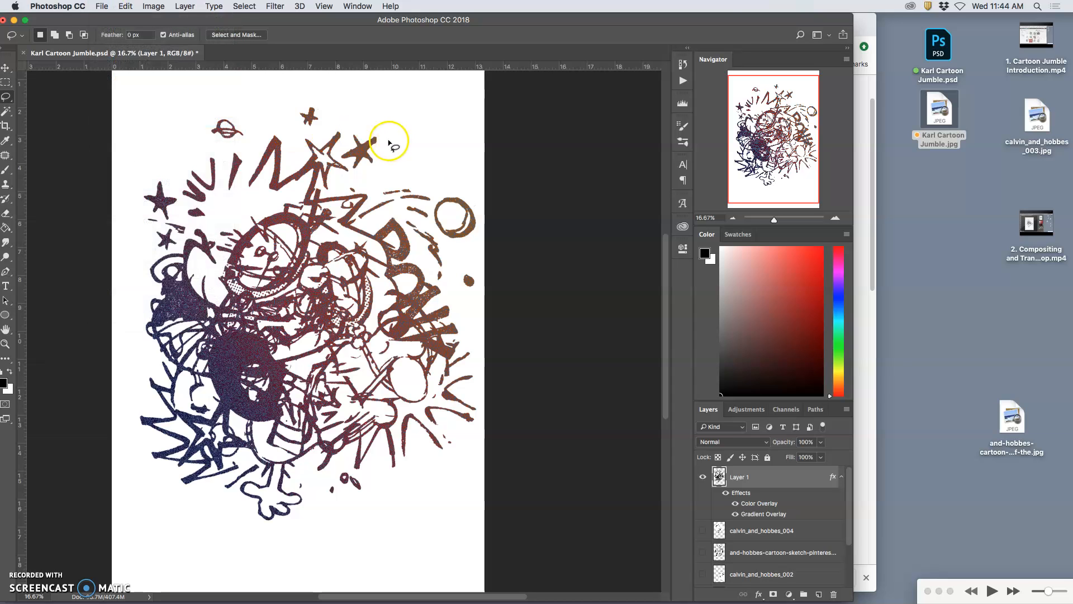
Step: Save a JPEG copy of the document to the Desktop with "-color" added to the end of its file name
click(538, 45)
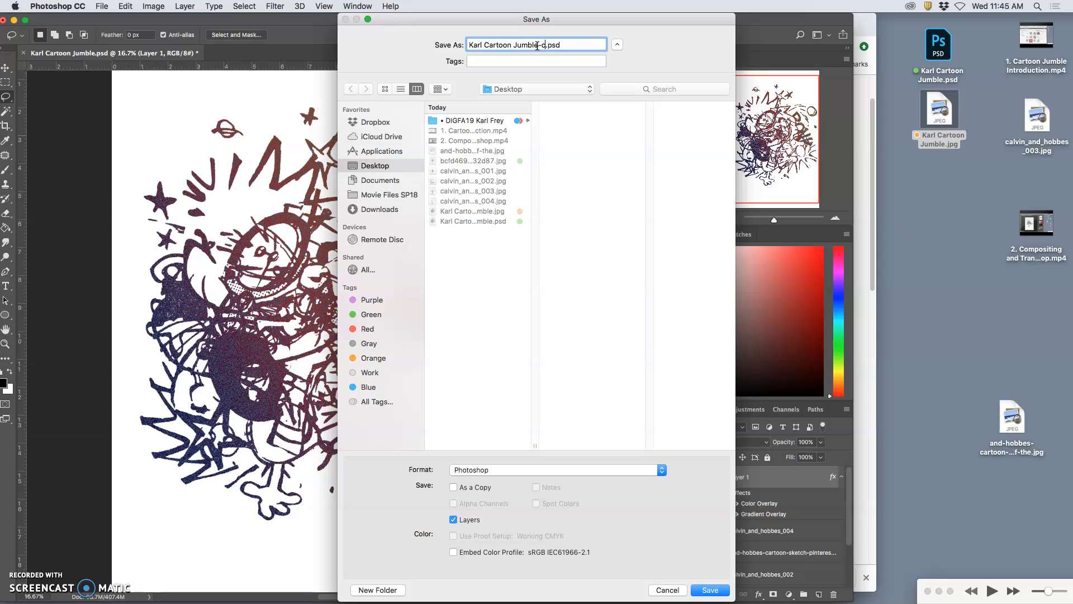
click(555, 469)
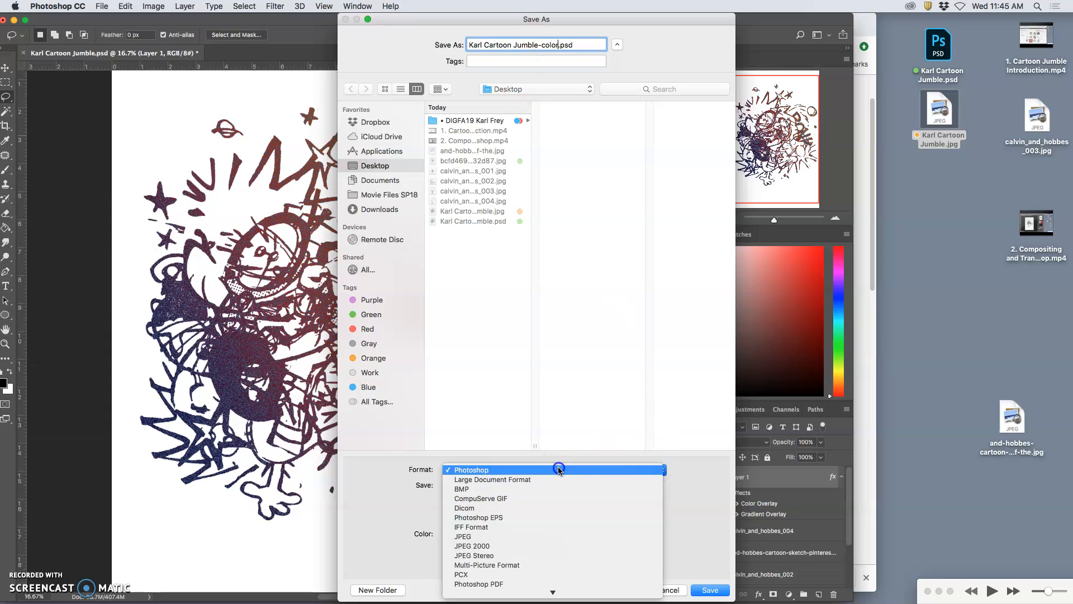
click(517, 537)
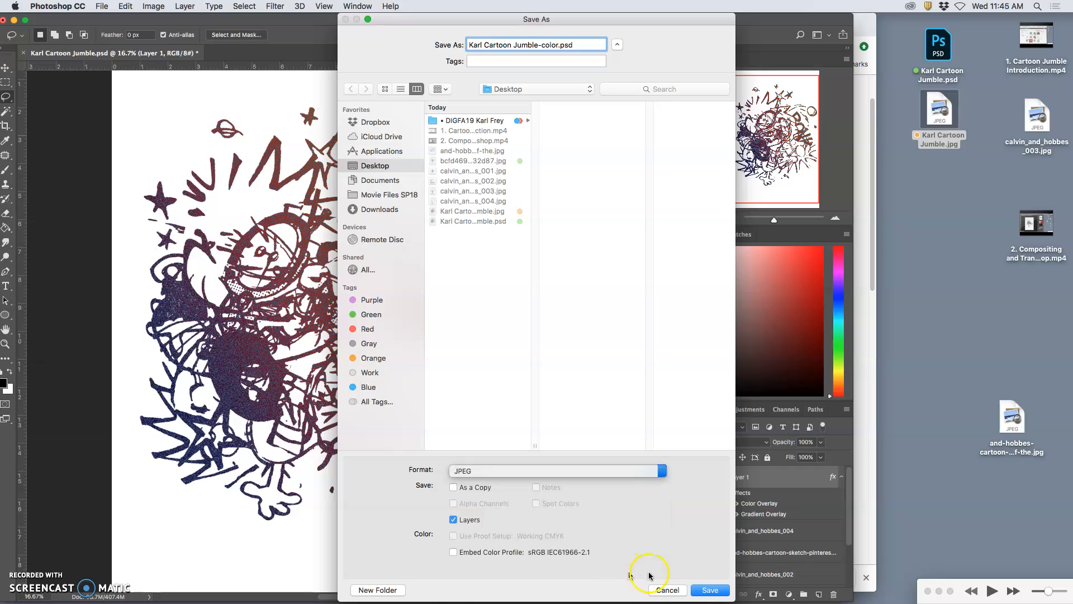
click(709, 590)
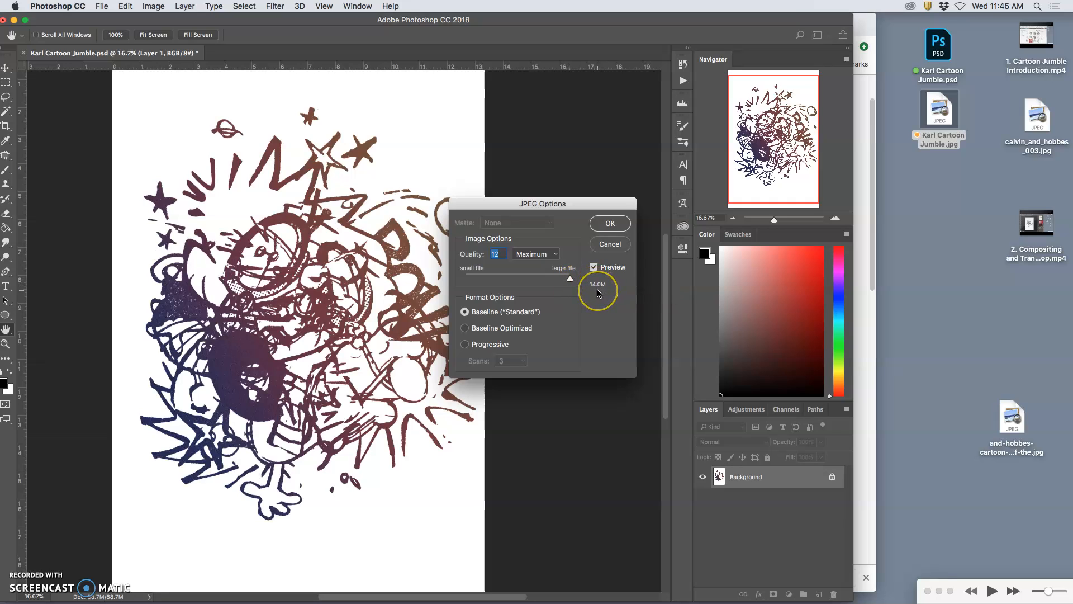
Step: Set the JPEG quality to 7 (Medium) with Baseline ("Standard") format and complete the save
click(571, 280)
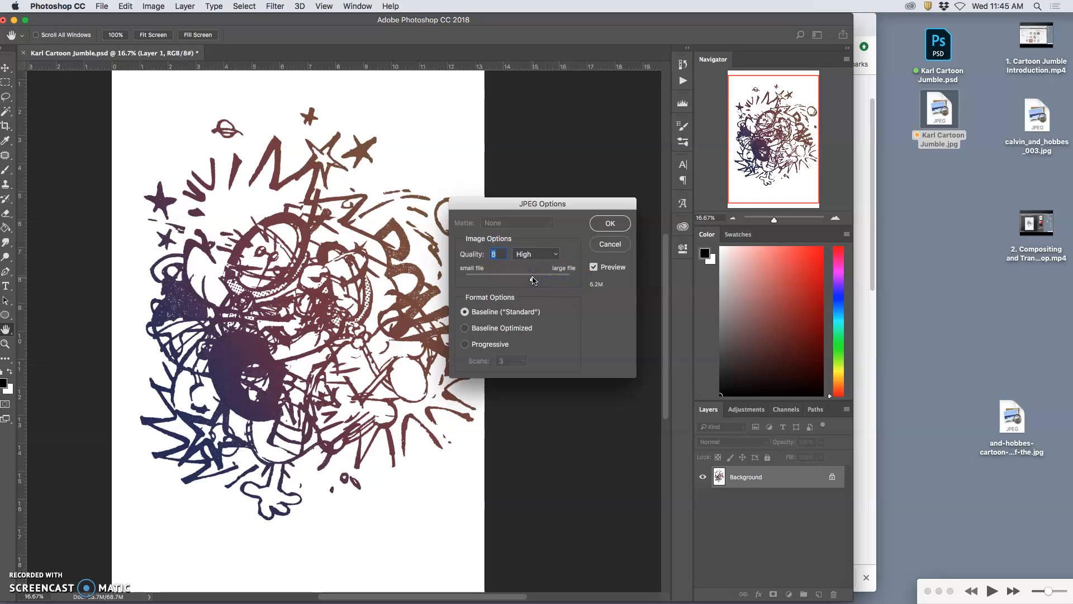
drag(537, 281, 539, 281)
click(611, 224)
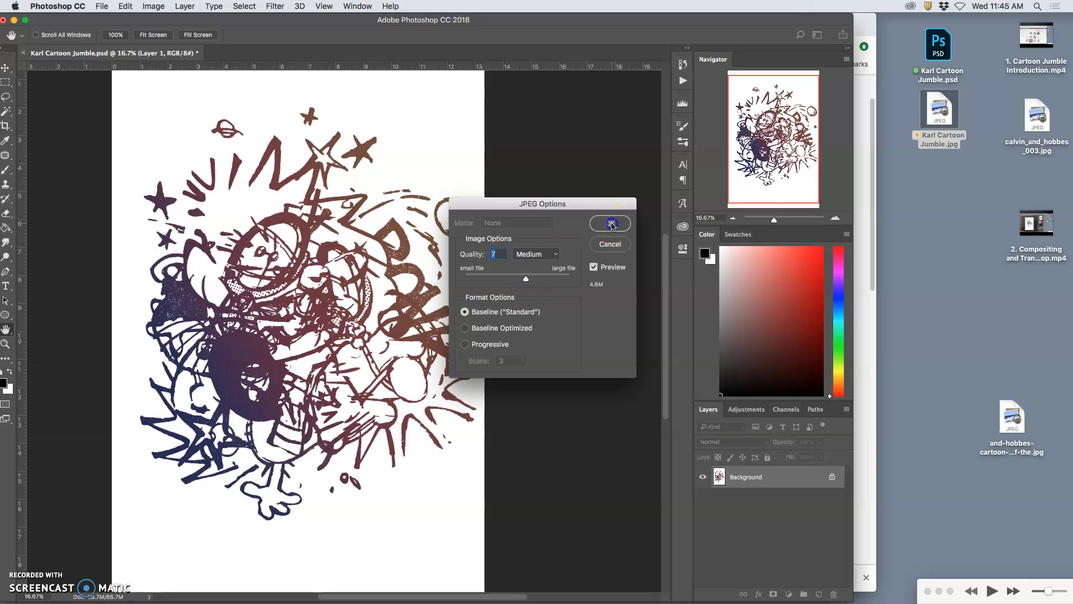